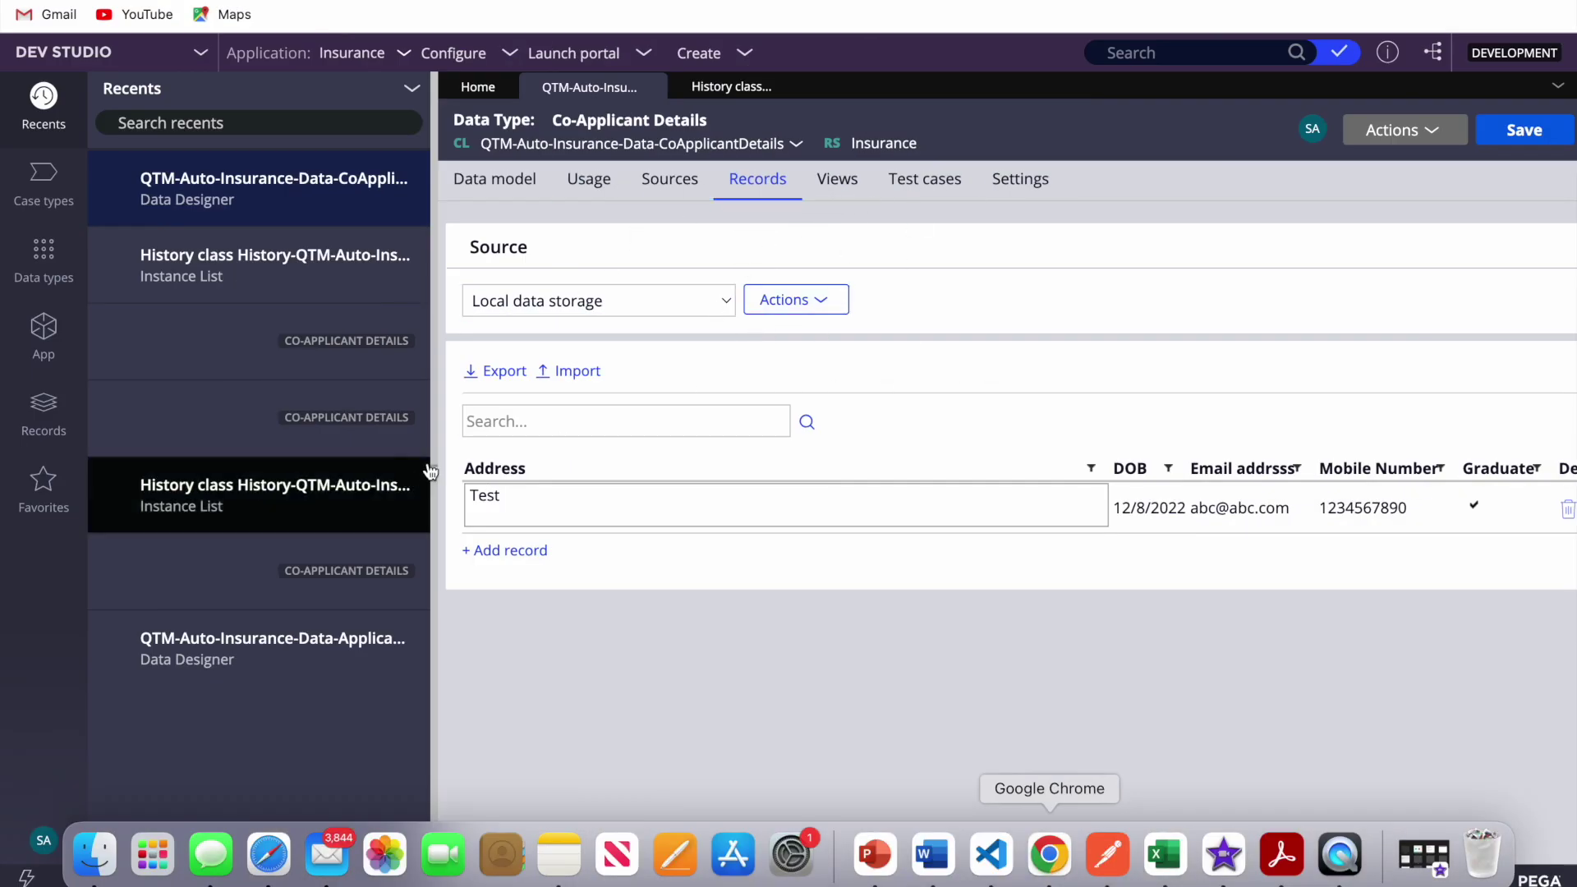
Open the instance list of the History-QTM-Auto-Insurance-Data-CoApplicantDetails class from the application's classes and look through its entries.
drag(422, 460, 165, 461)
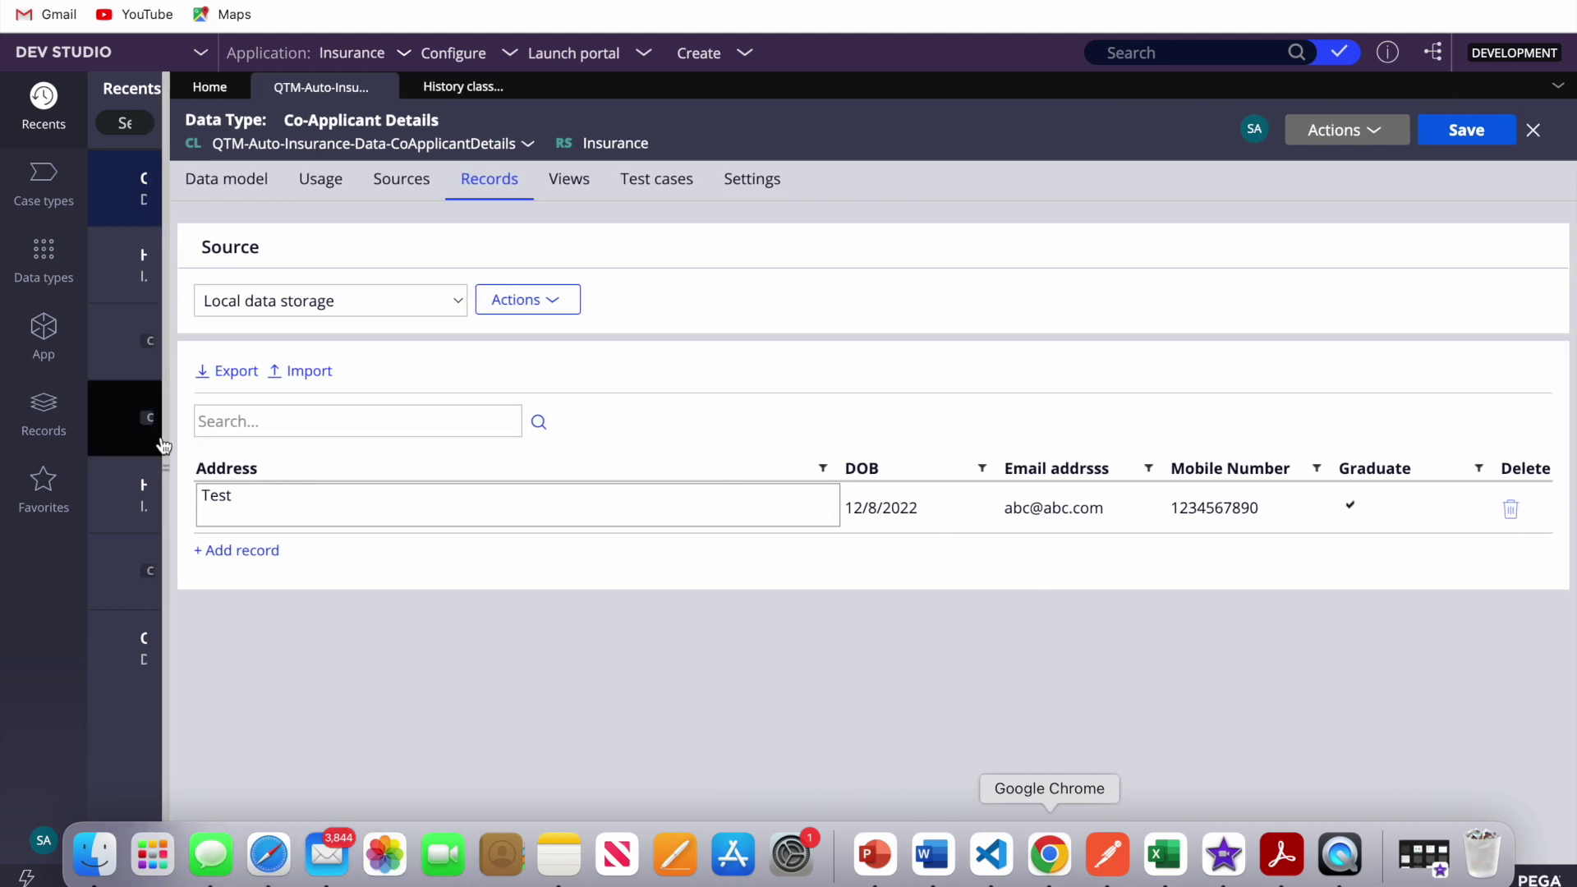
drag(165, 437, 464, 419)
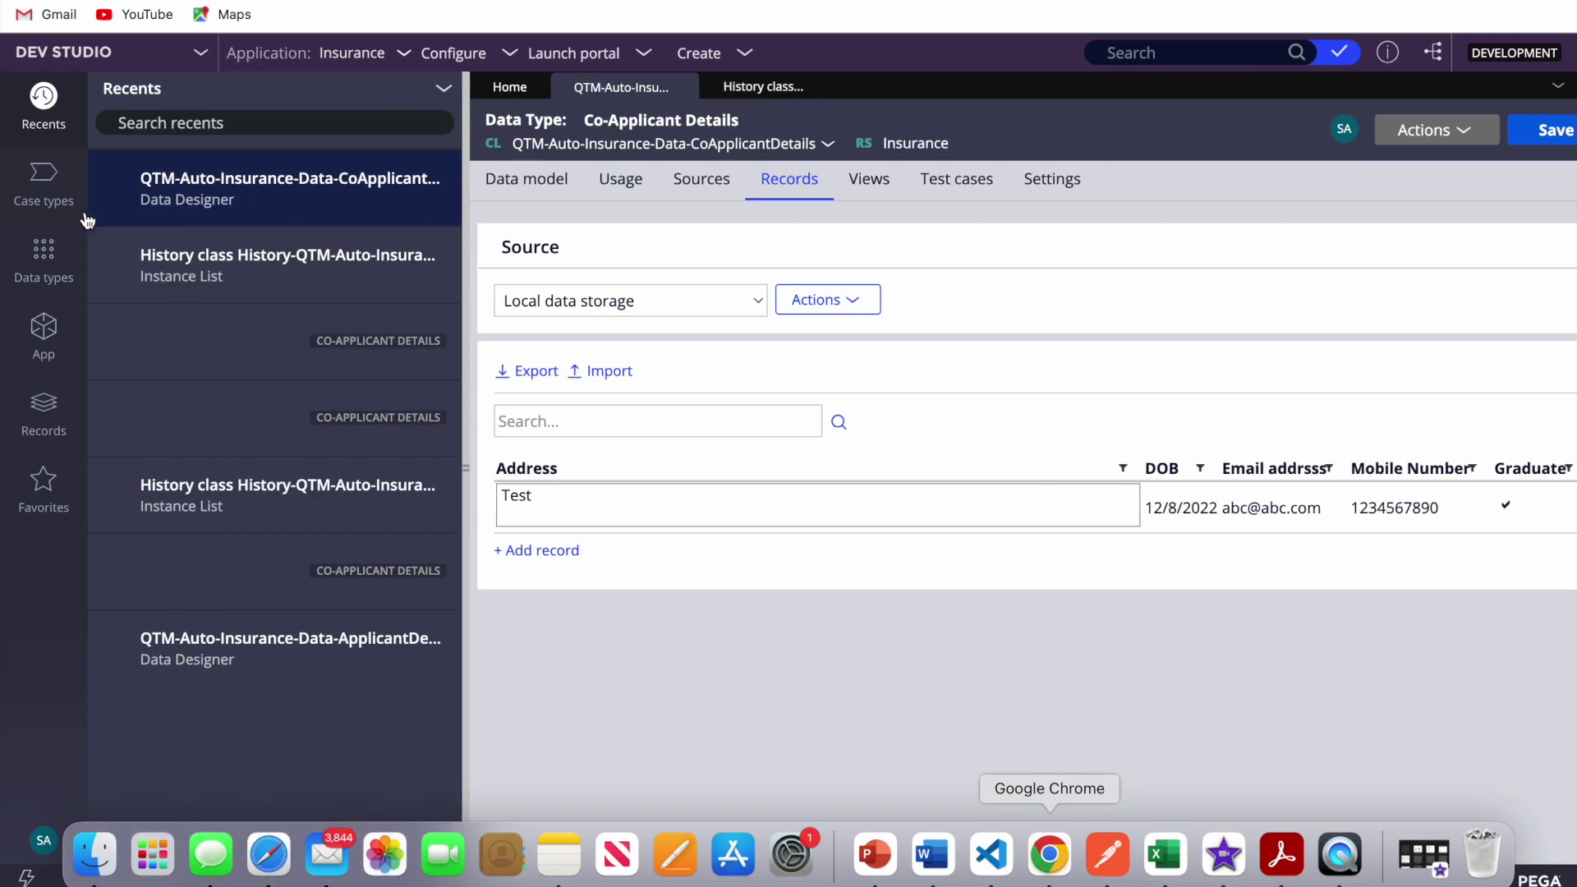
click(53, 363)
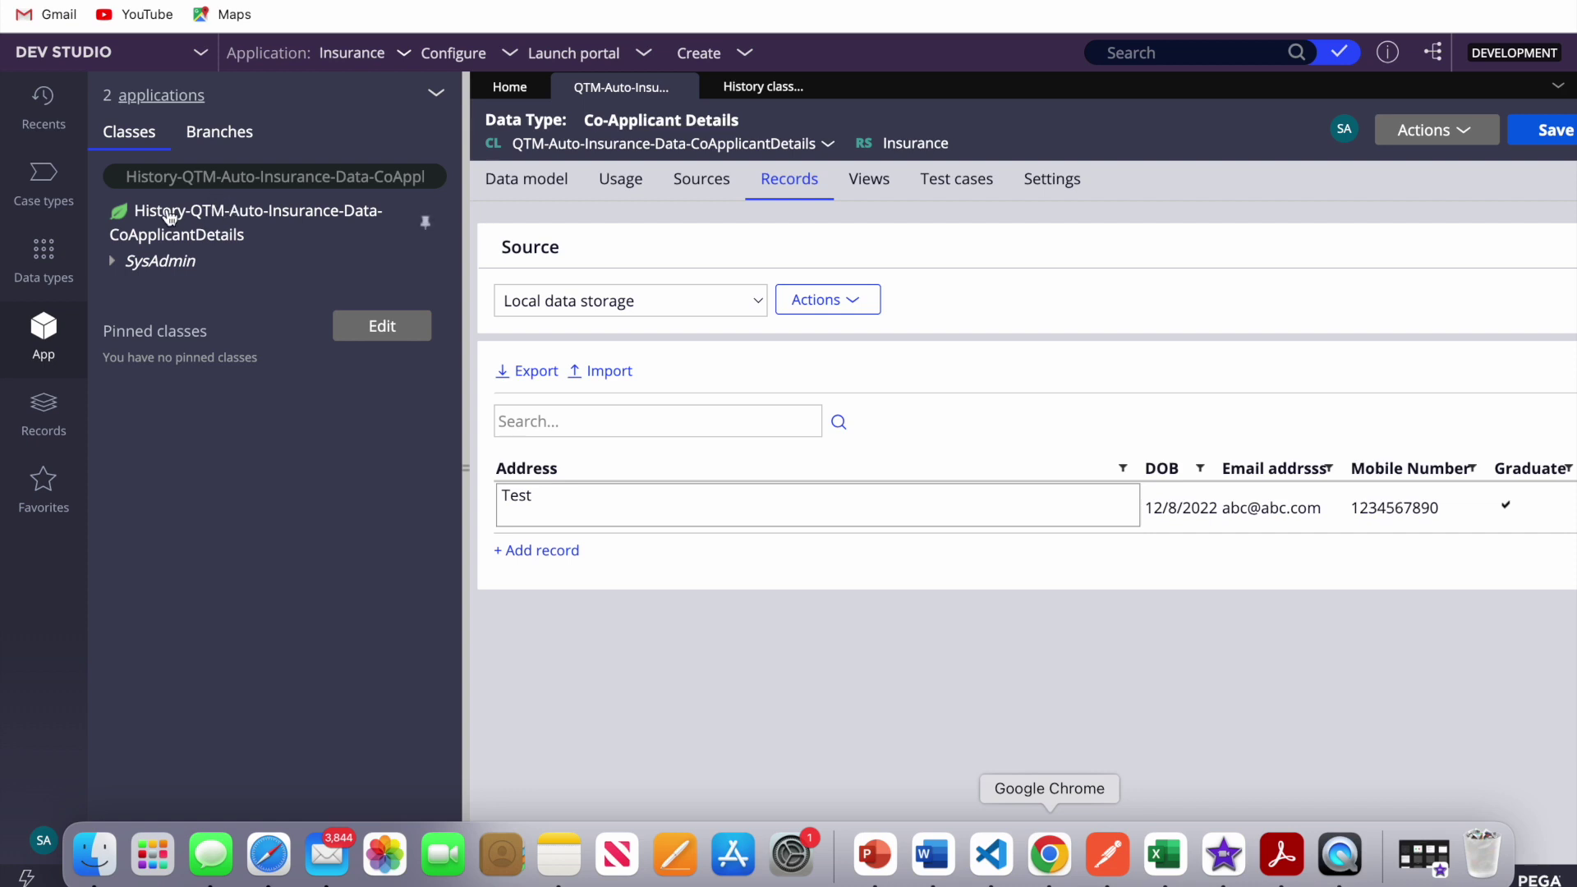
click(164, 177)
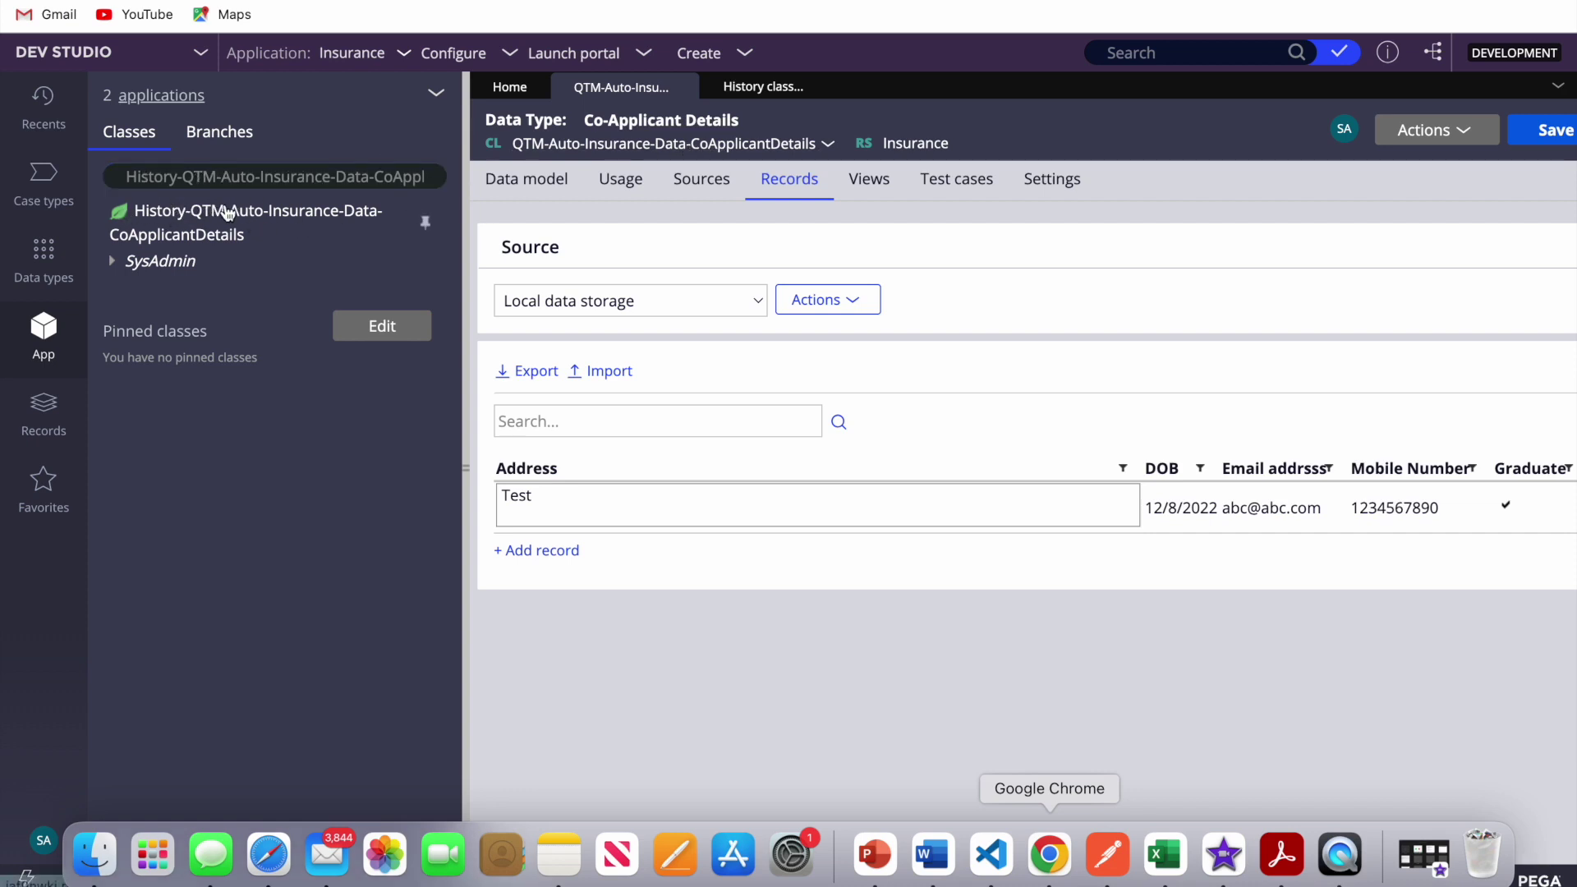
click(228, 212)
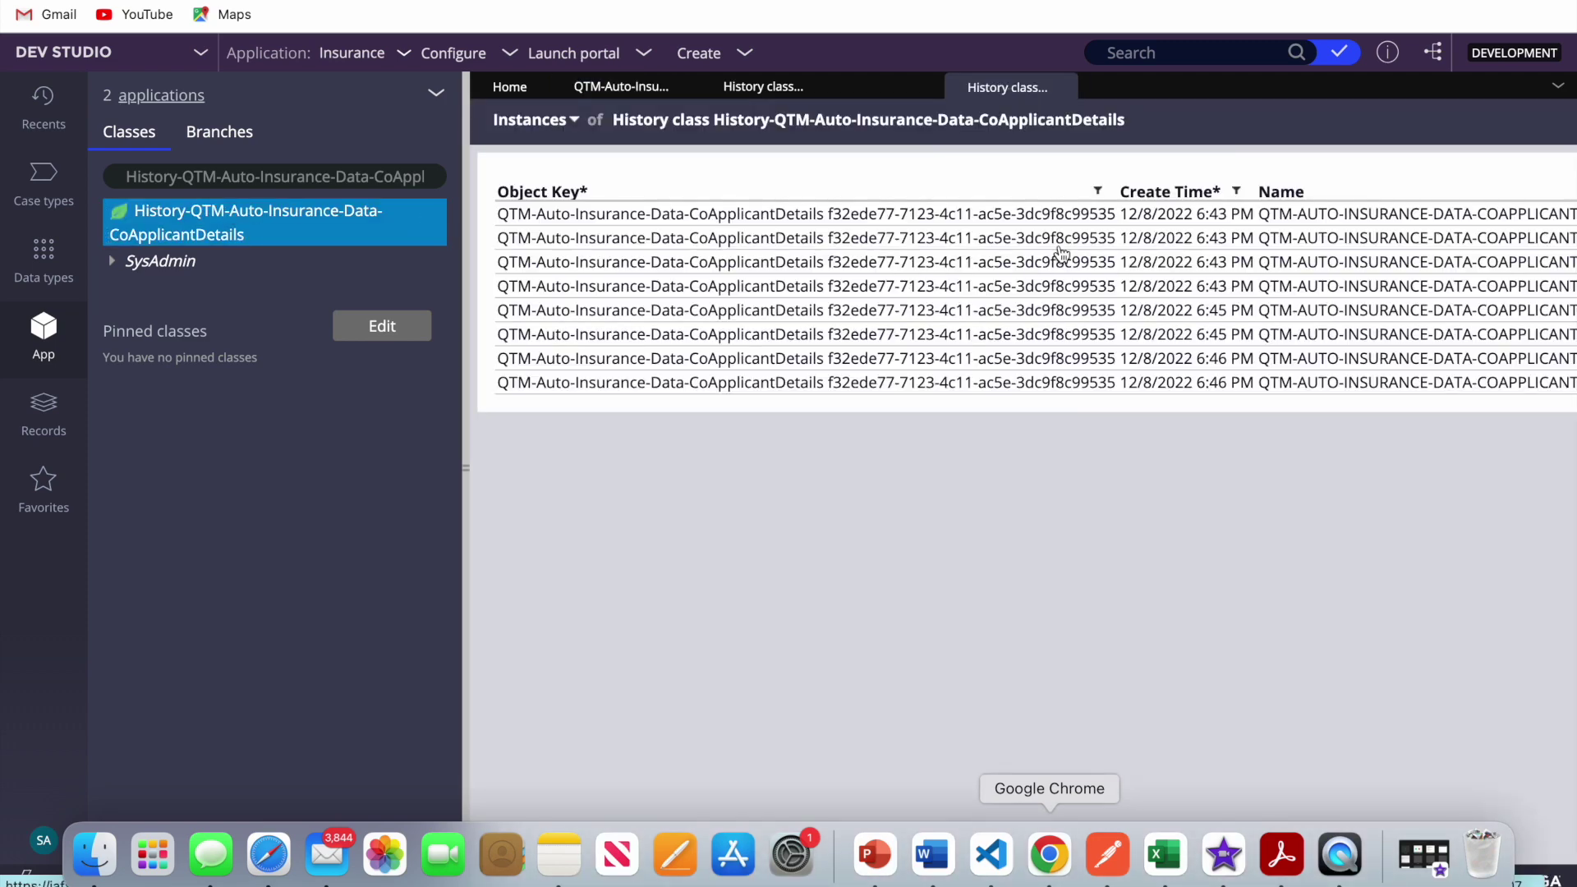
scroll(975, 306, right, 5)
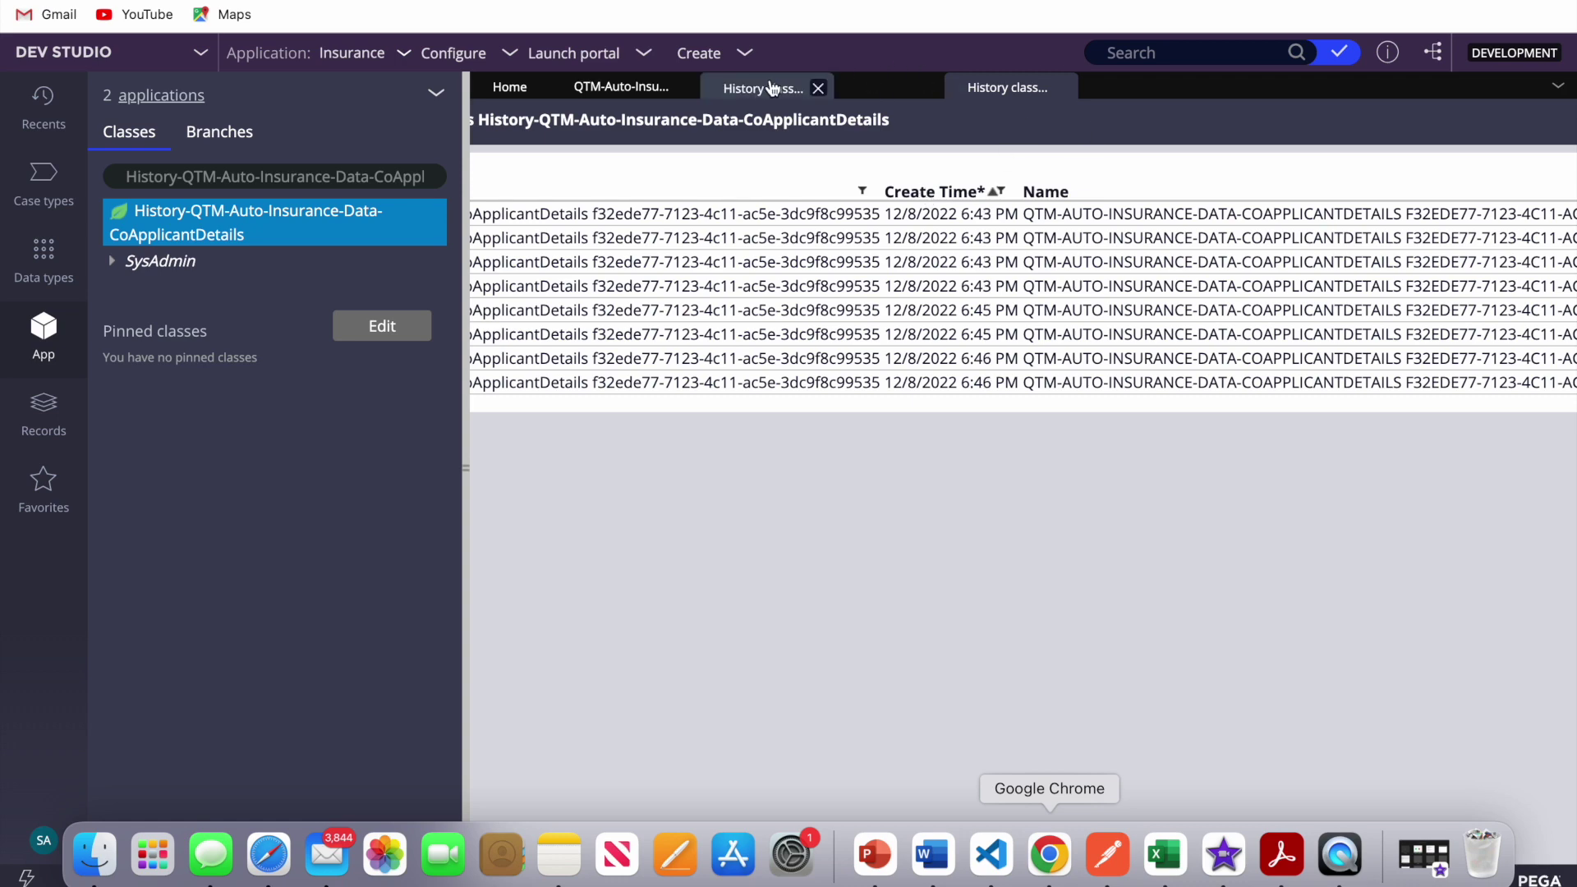
Close the older duplicate history instance list and return to the Co-Applicant Details records with a narrower explorer panel.
click(819, 87)
click(618, 87)
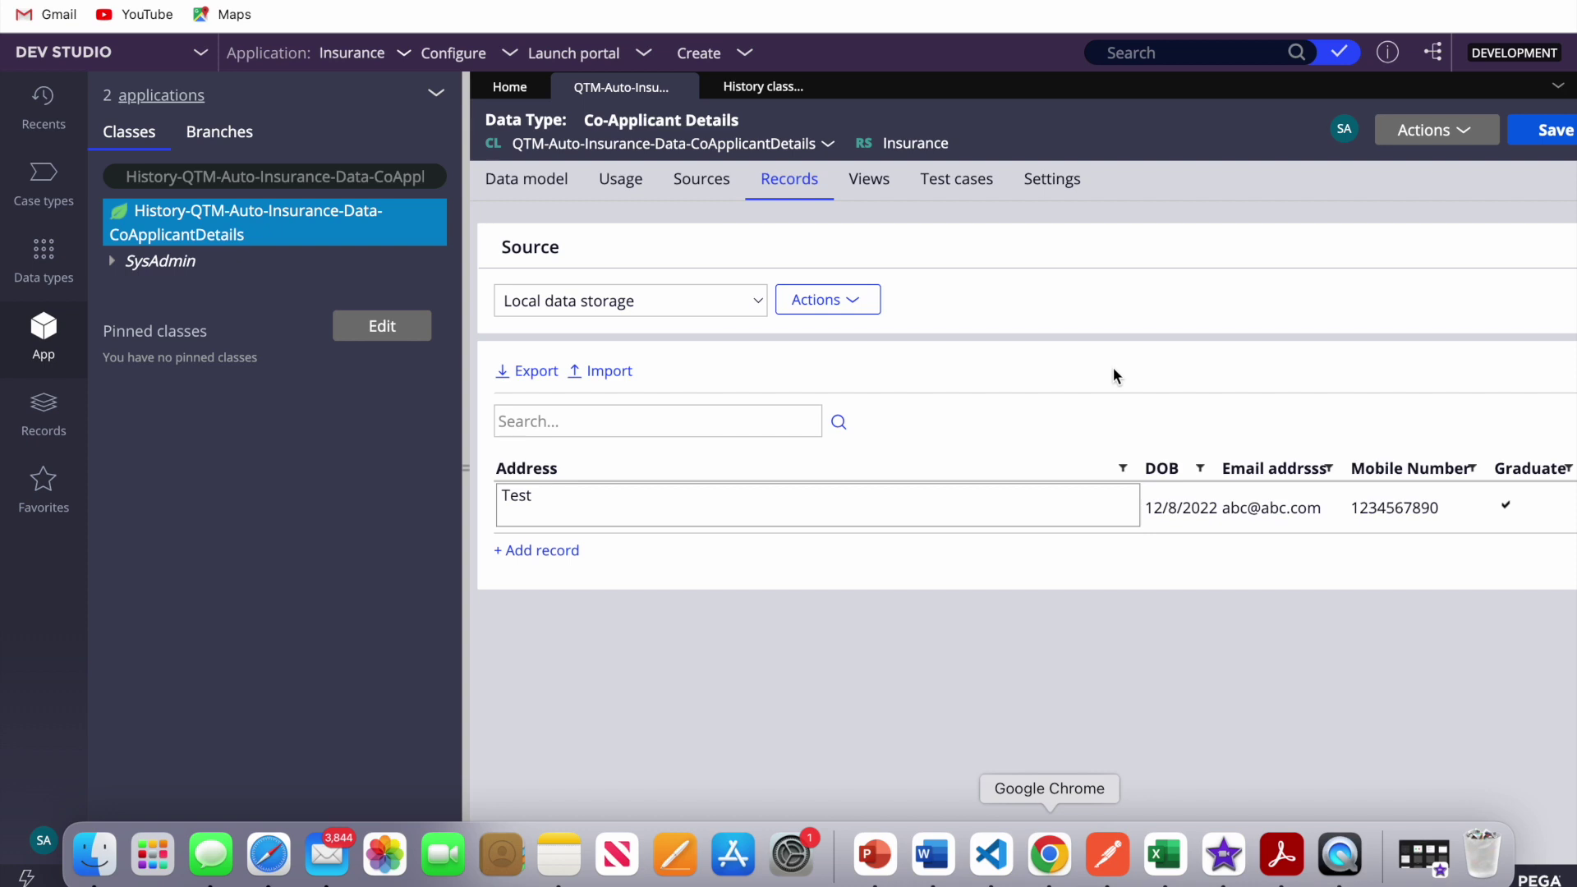
drag(464, 462, 292, 443)
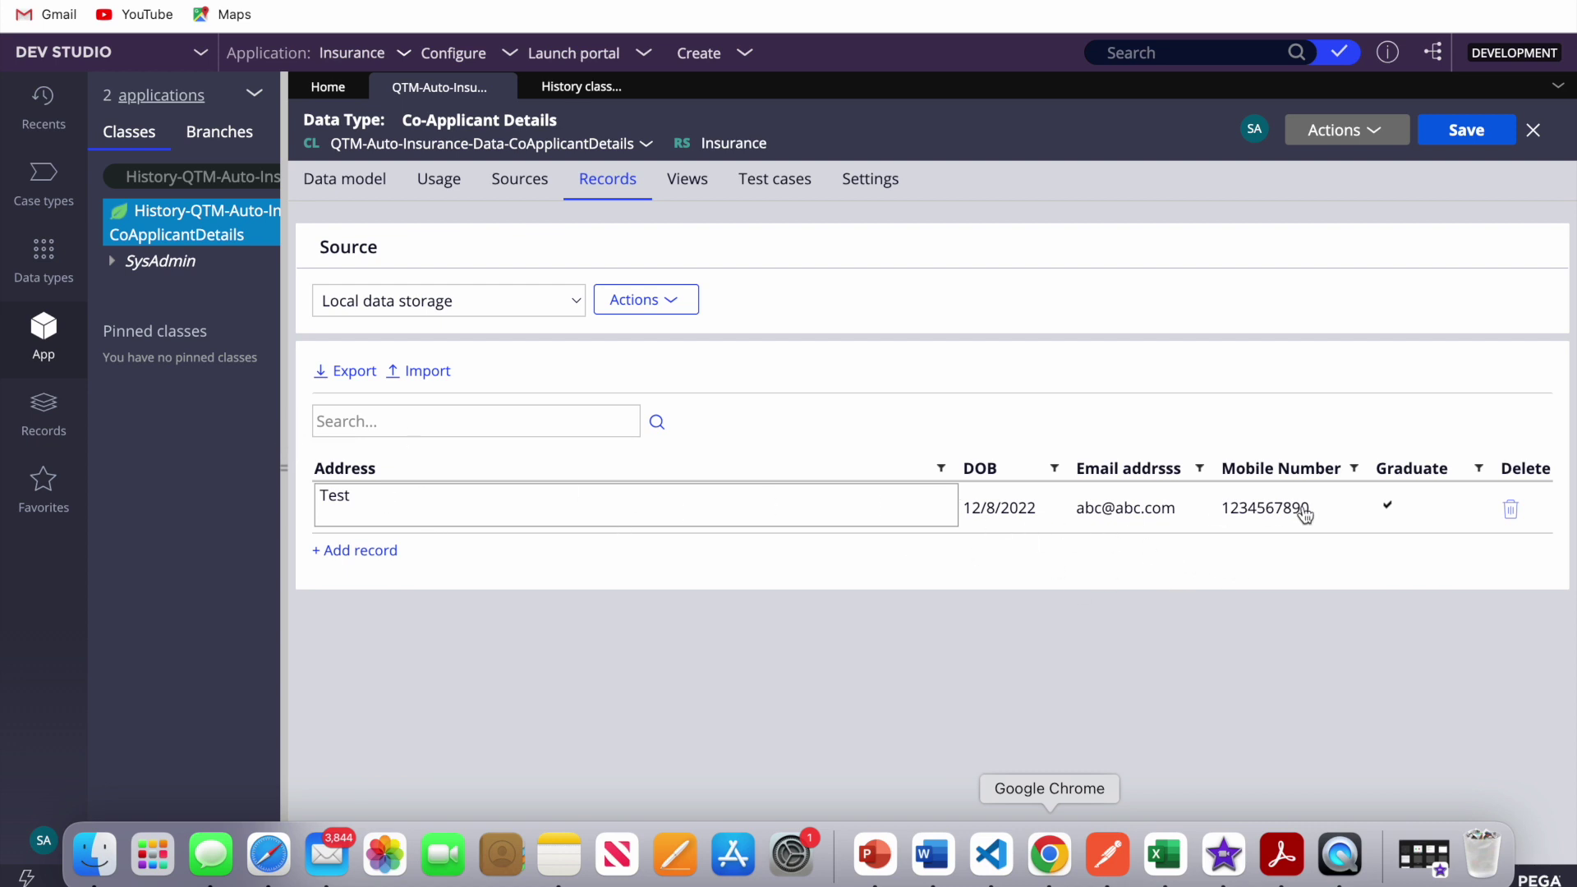
Append "India" to the Address of the Co-Applicant Details record so that it reads "Test India".
click(418, 496)
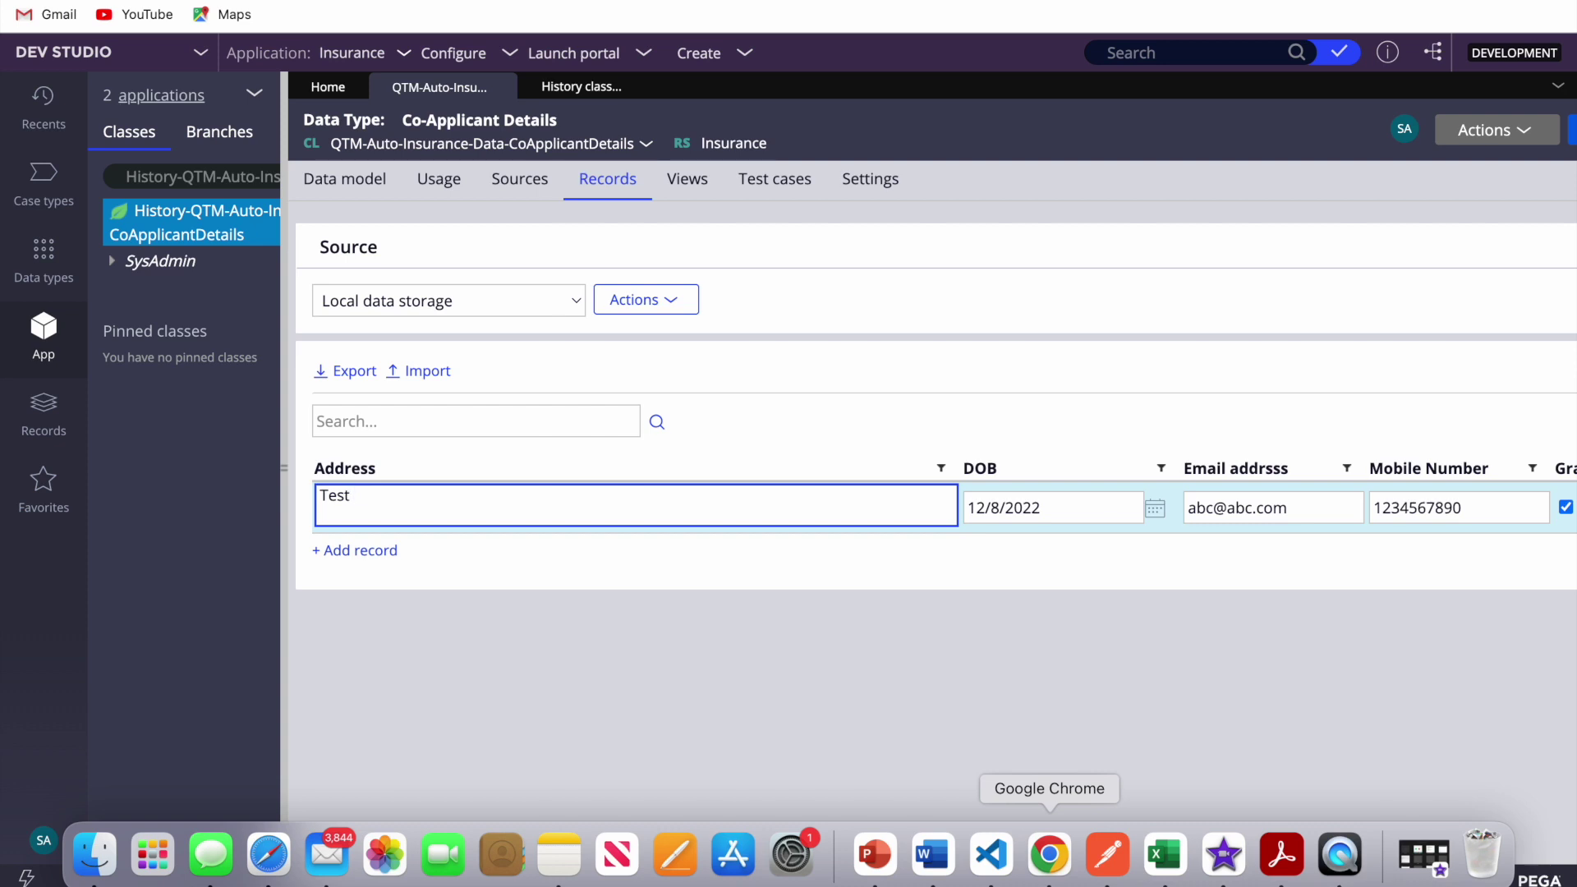
text(NDIA)
key(BackSpace)
key(BackSpace)
key(BackSpace)
key(BackSpace)
key(BackSpace)
text(iNDIA)
key(BackSpace)
key(BackSpace)
key(BackSpace)
key(BackSpace)
text(India)
click(912, 375)
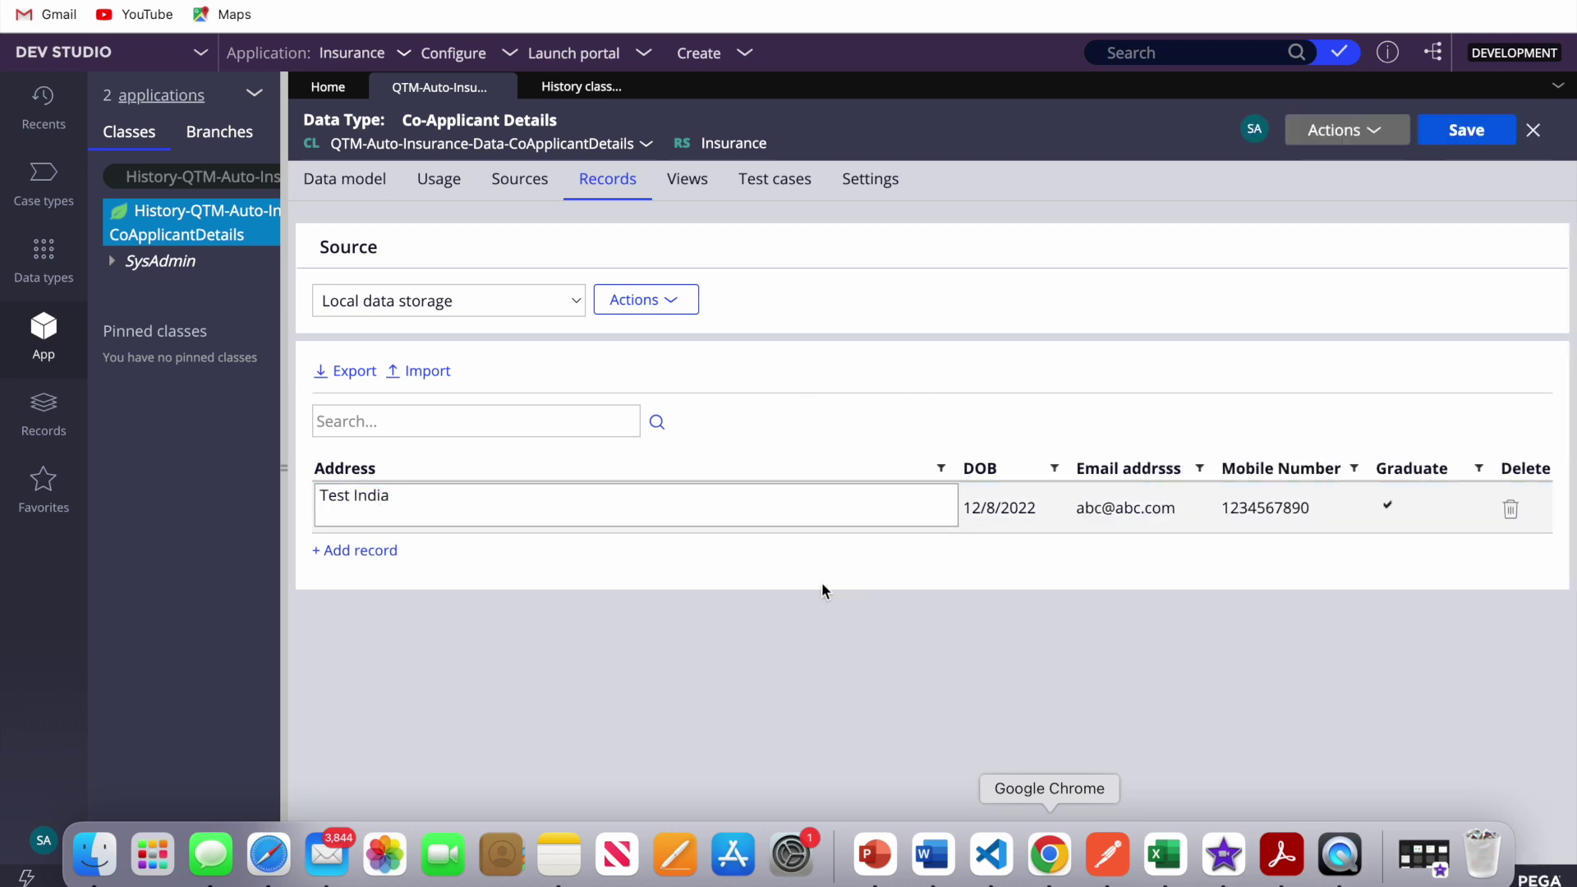
Sort the history class instances by create time, newest first, and try to open the second entry.
click(581, 86)
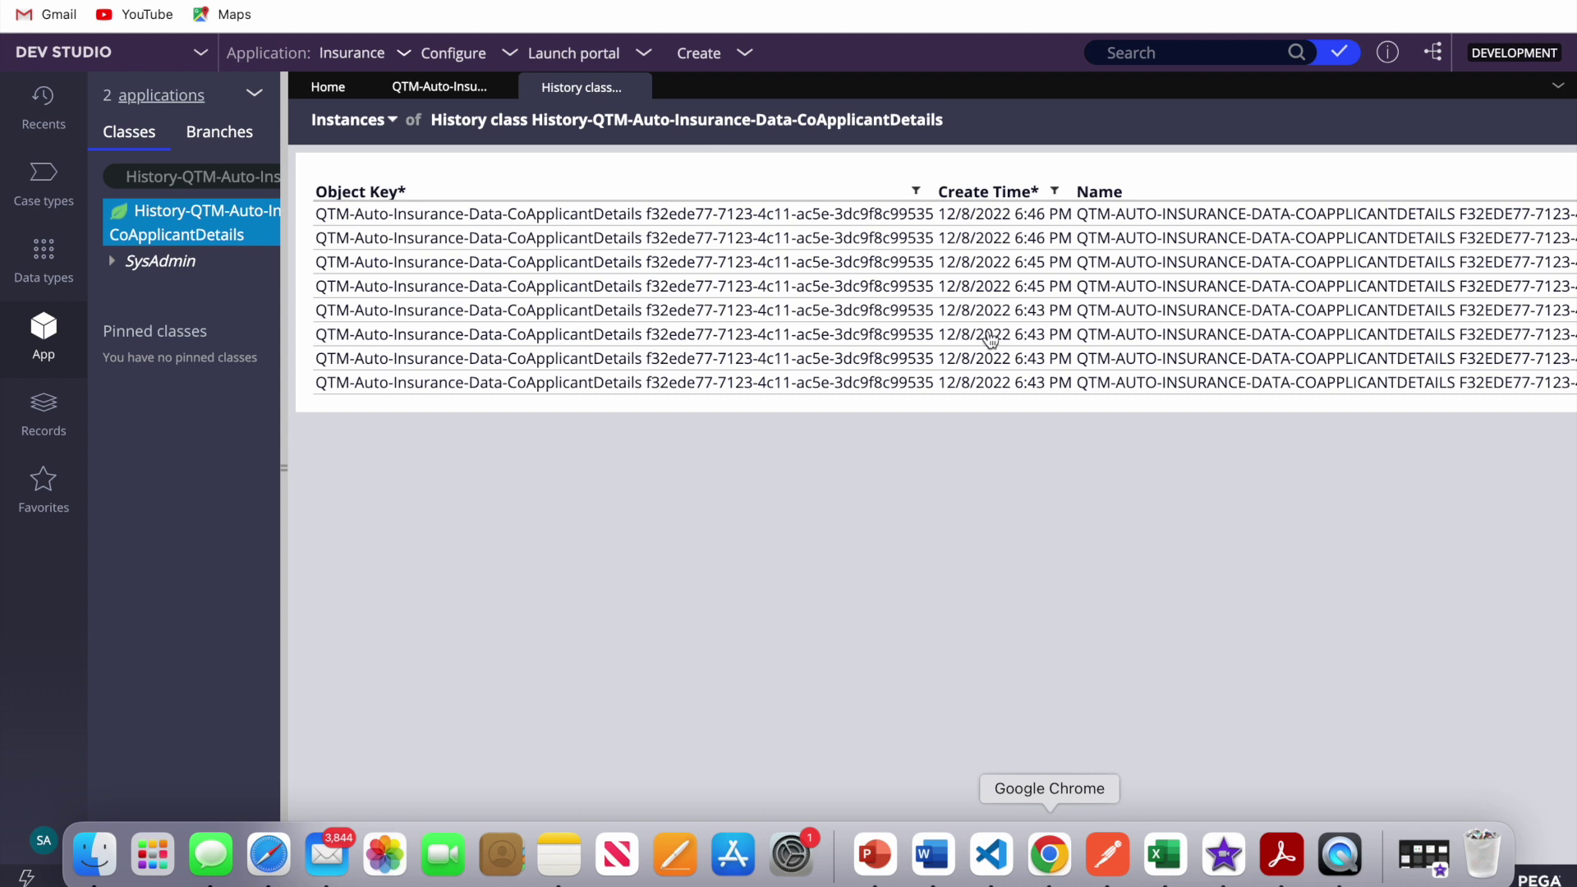
click(995, 195)
click(995, 194)
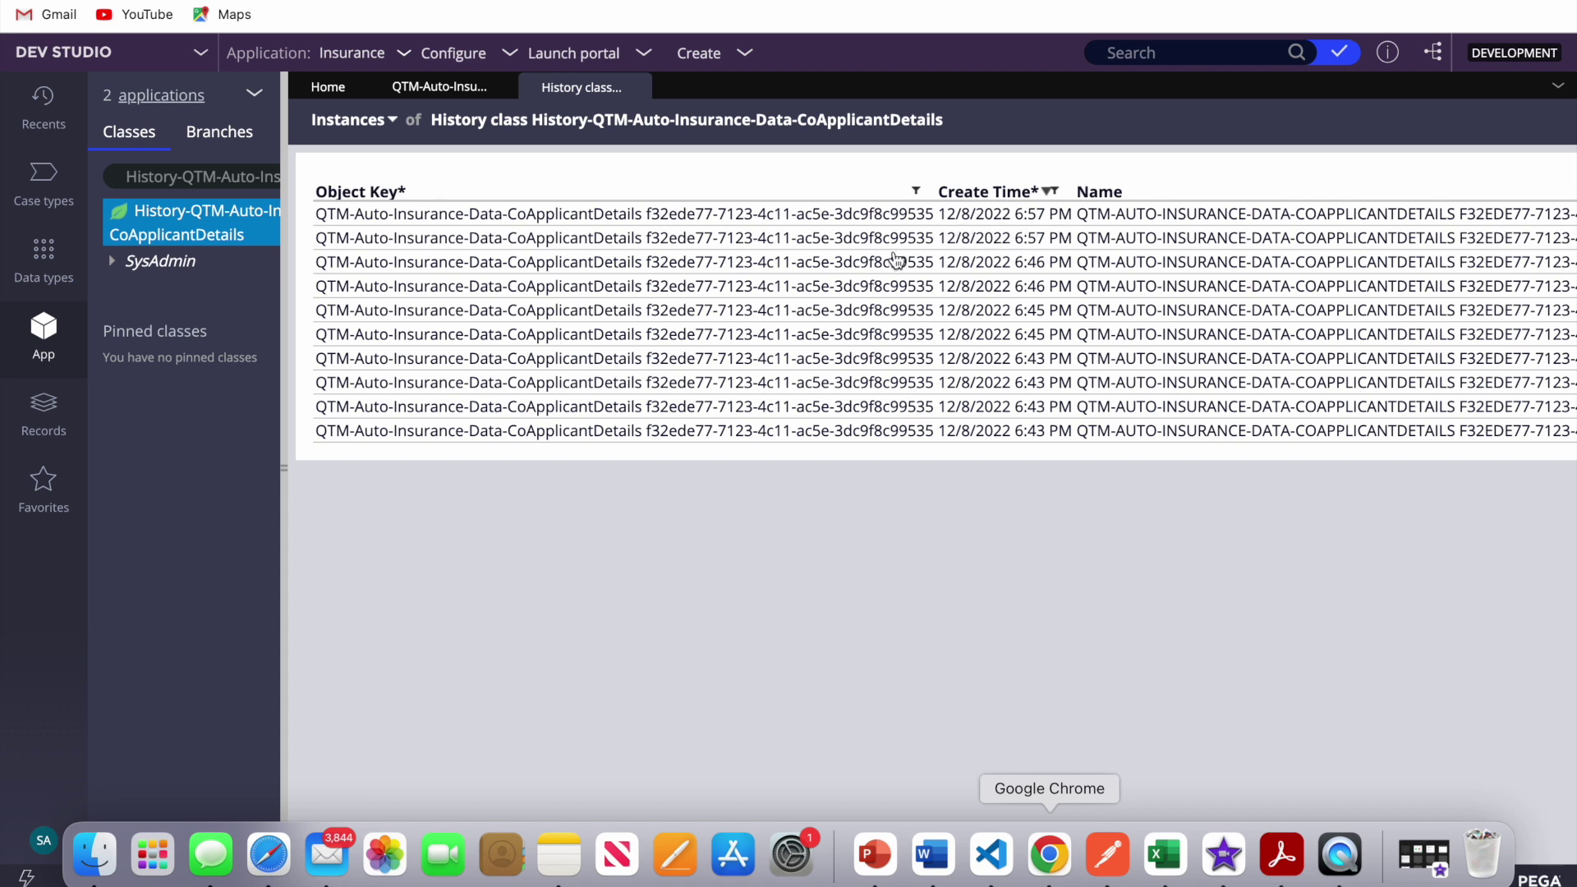
click(821, 241)
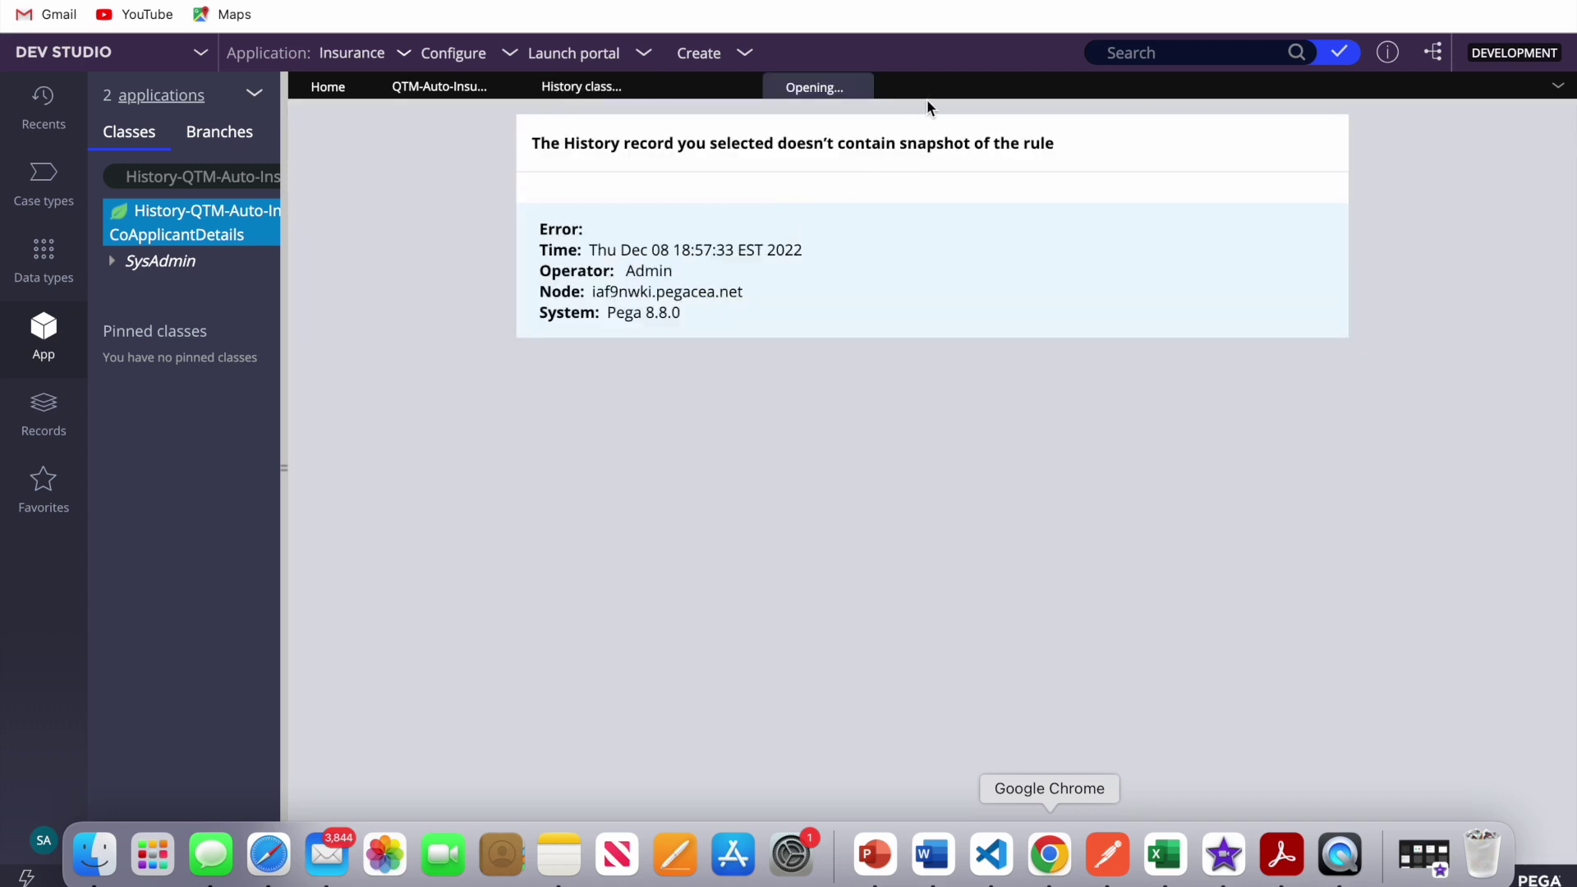
click(858, 89)
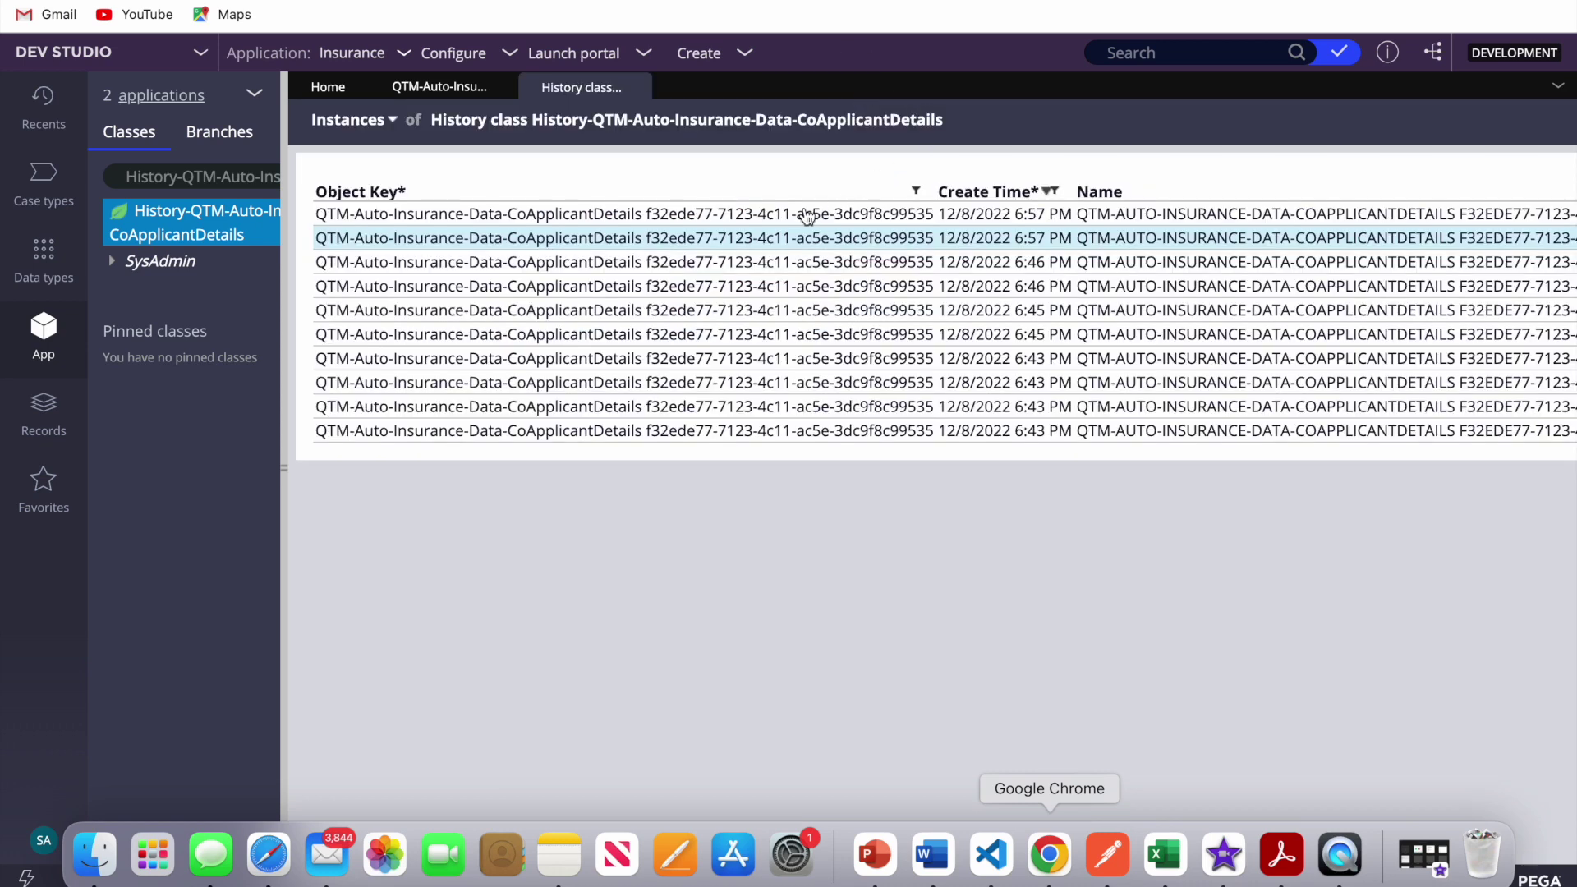
Open the newest history snapshot of Co-Applicant Details and check the Address value in its XML.
click(978, 215)
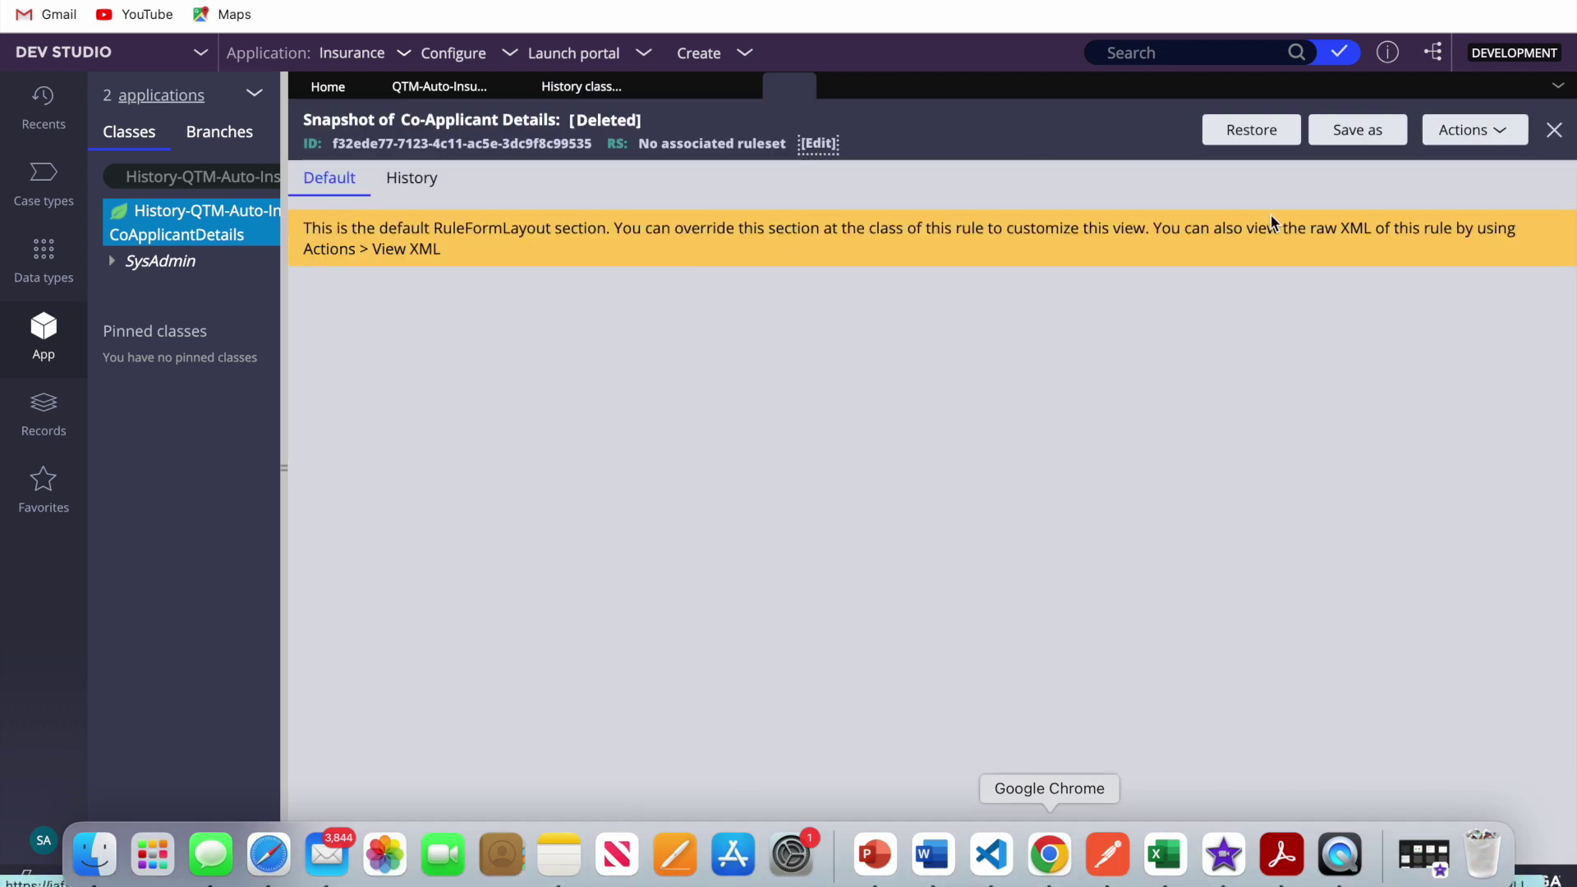
click(1474, 129)
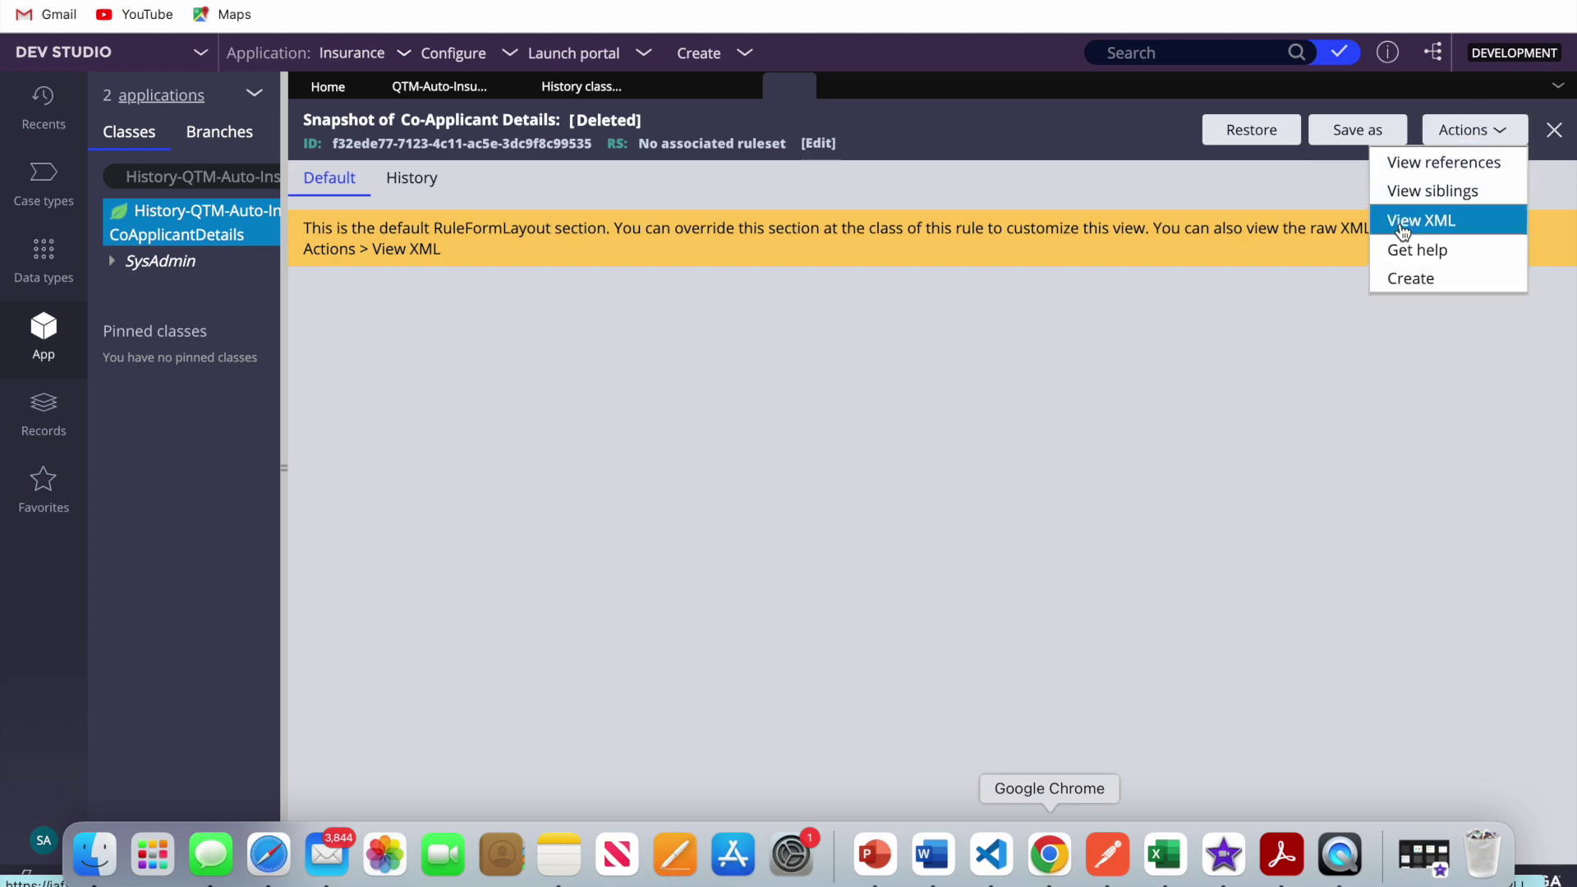
click(1403, 227)
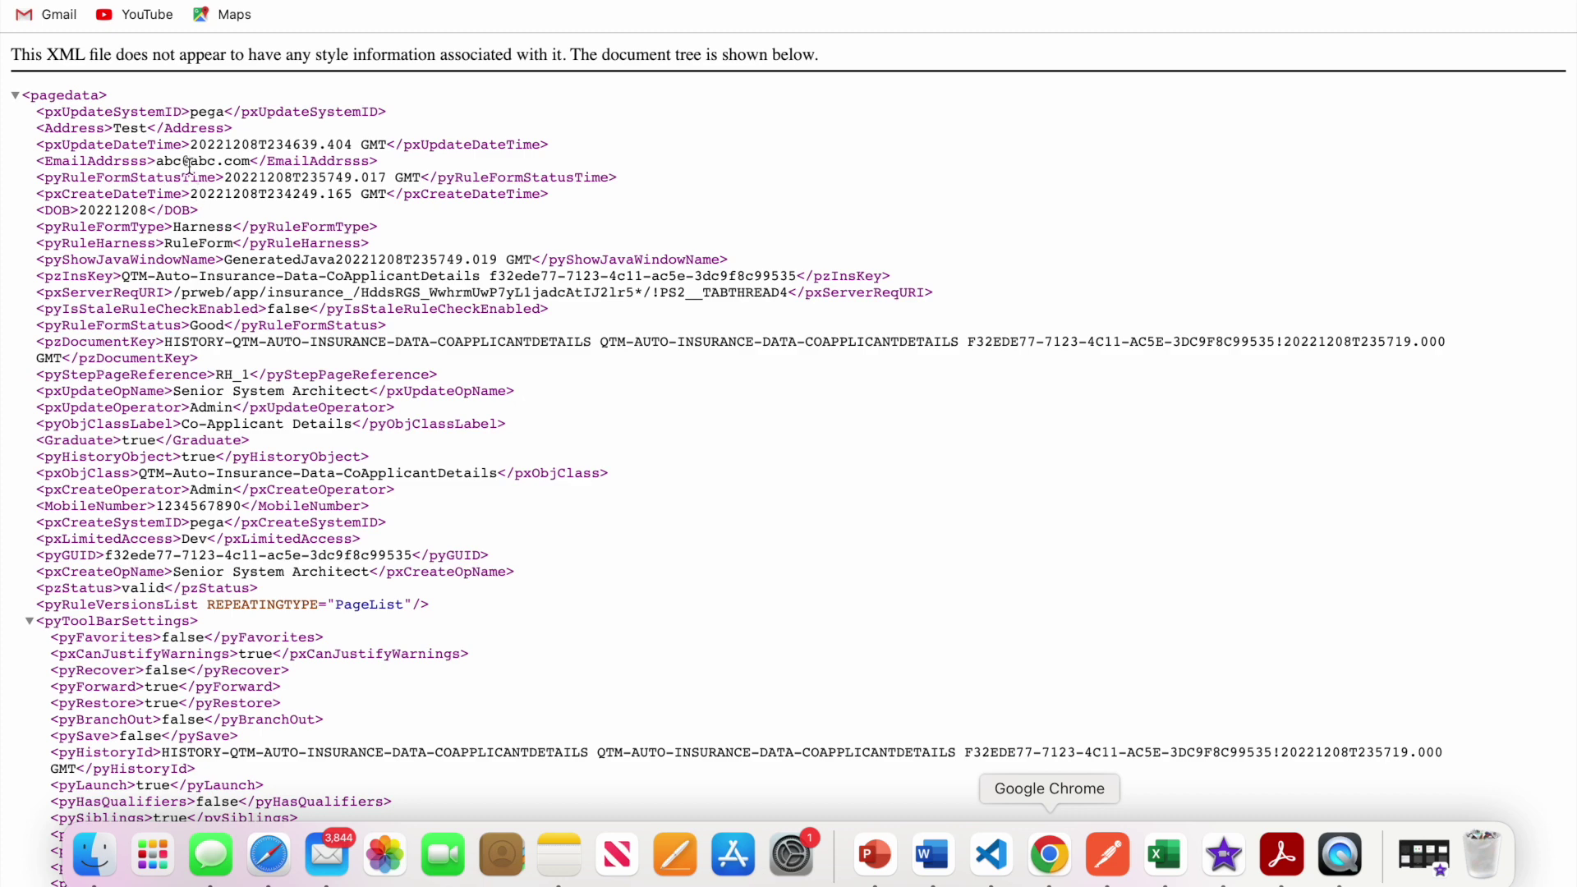
double_click(134, 127)
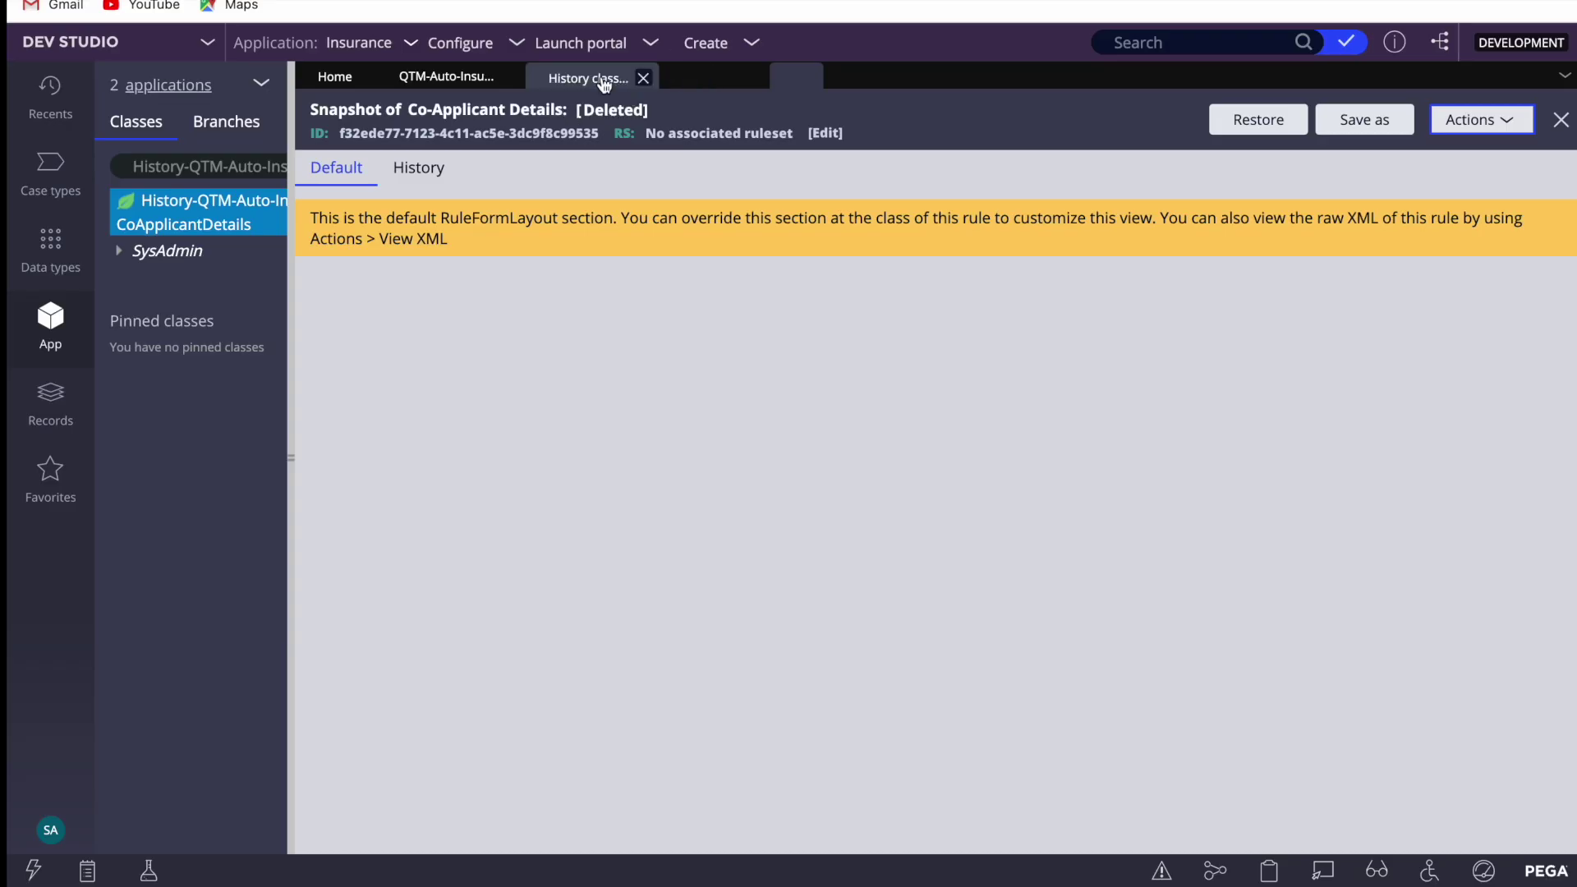
Reopen the newest snapshot from the history instances, view its XML again and highlight the stored Address value.
click(604, 85)
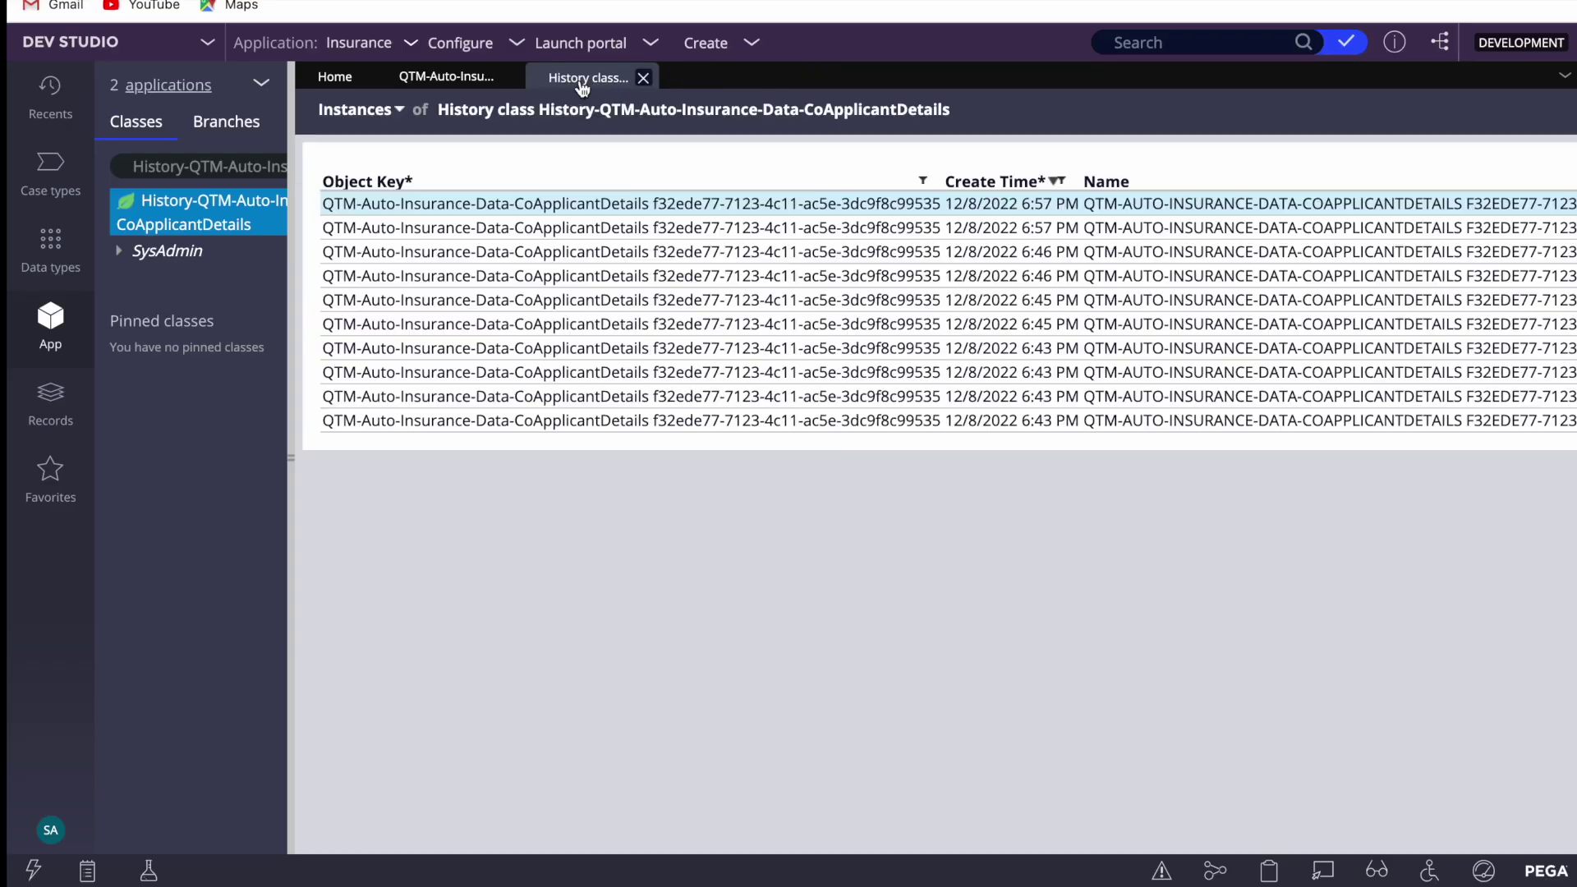
click(538, 201)
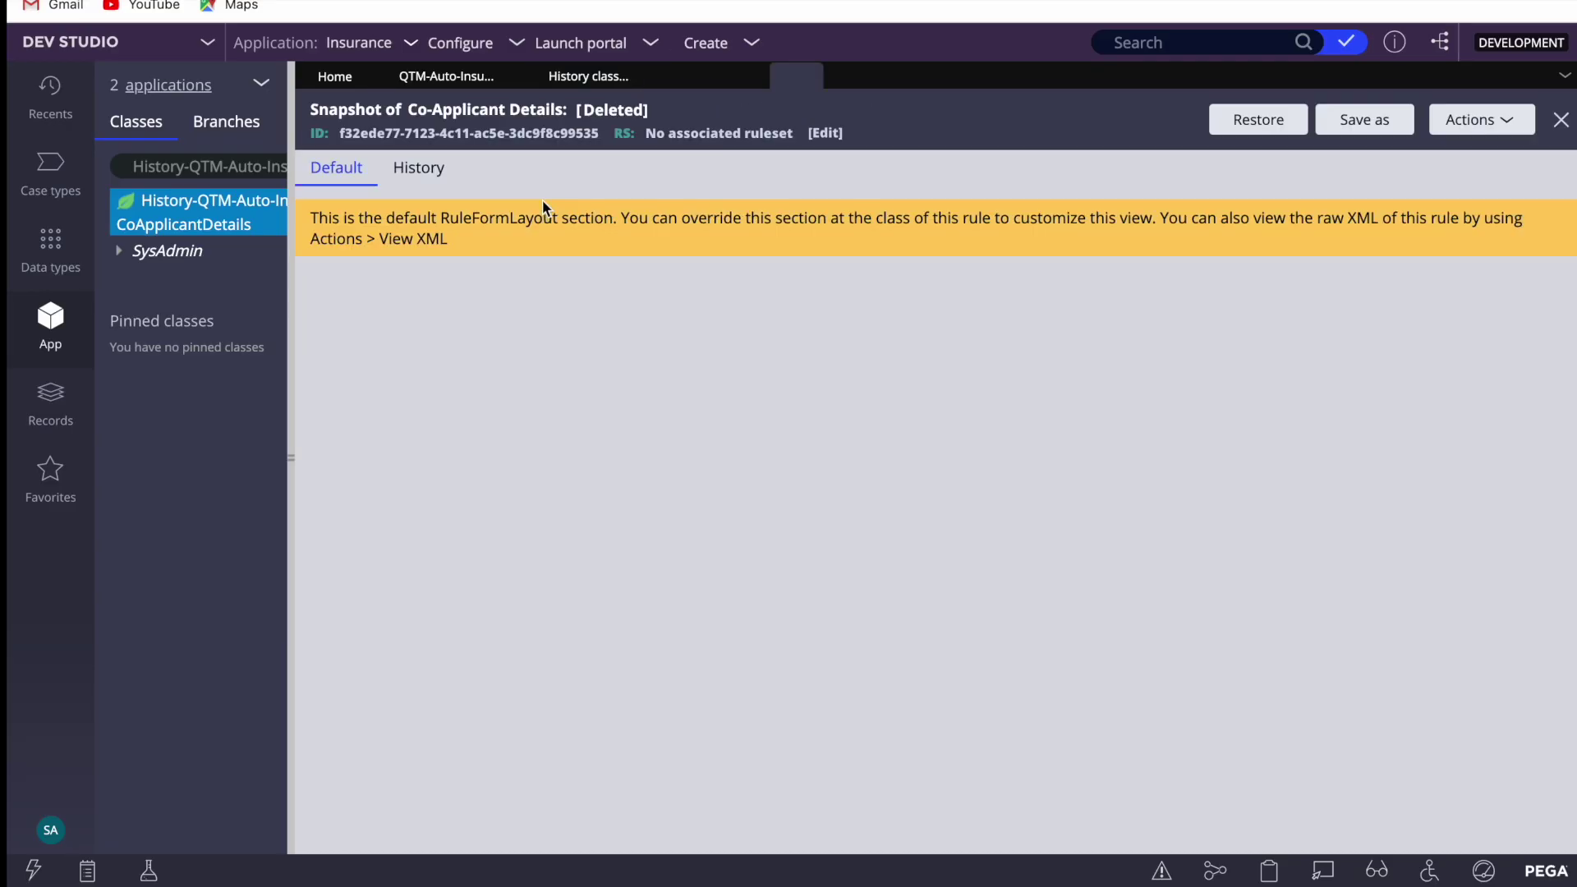
click(1463, 123)
click(1433, 212)
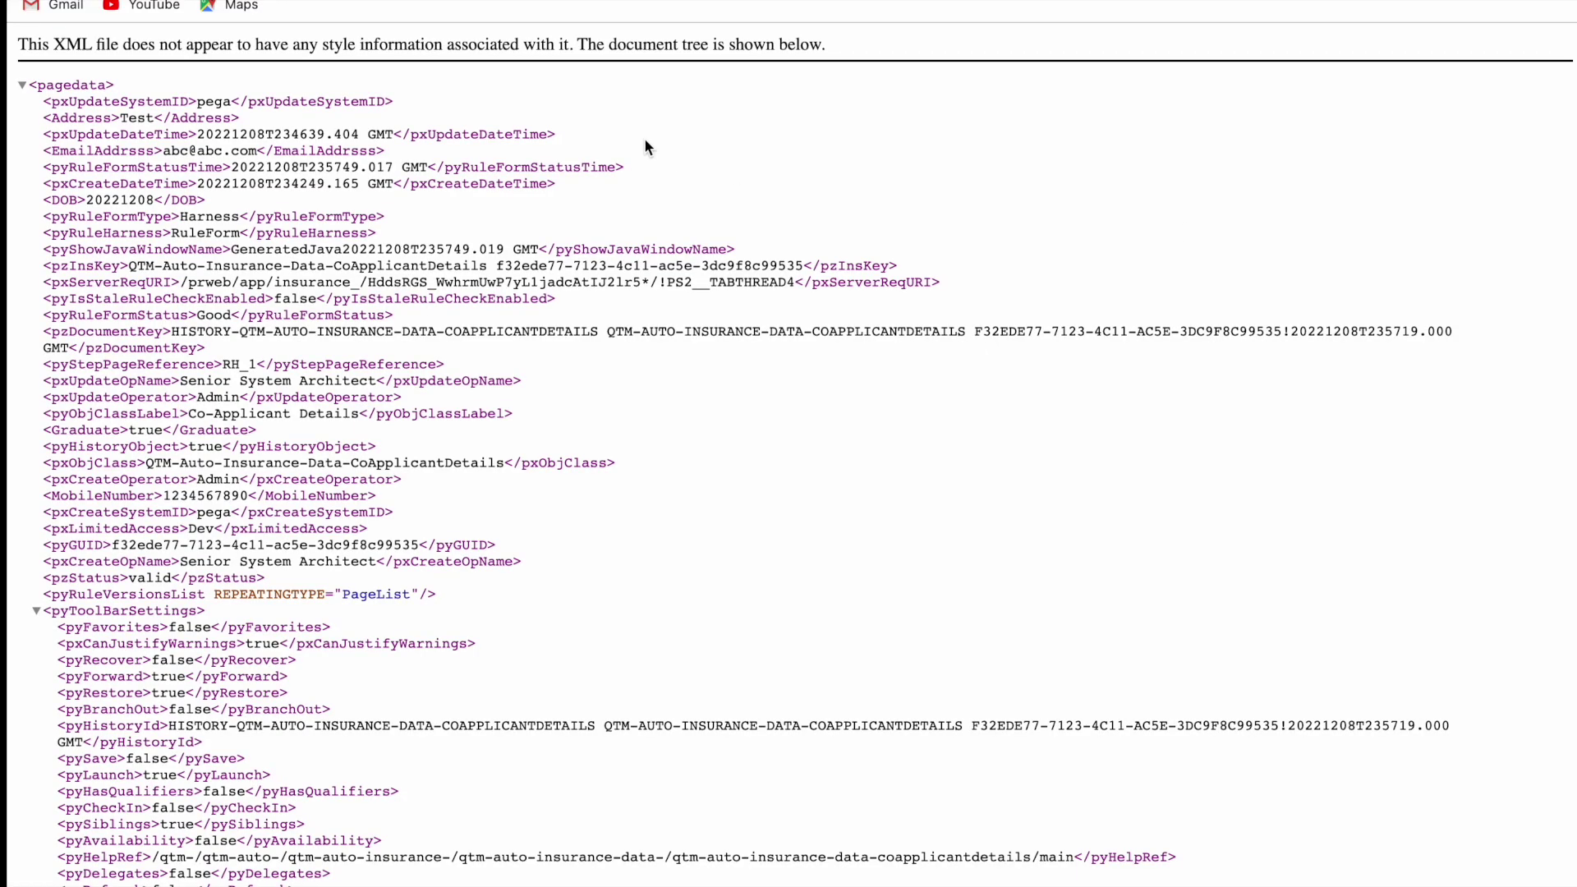
double_click(135, 117)
key(ctrl+w)
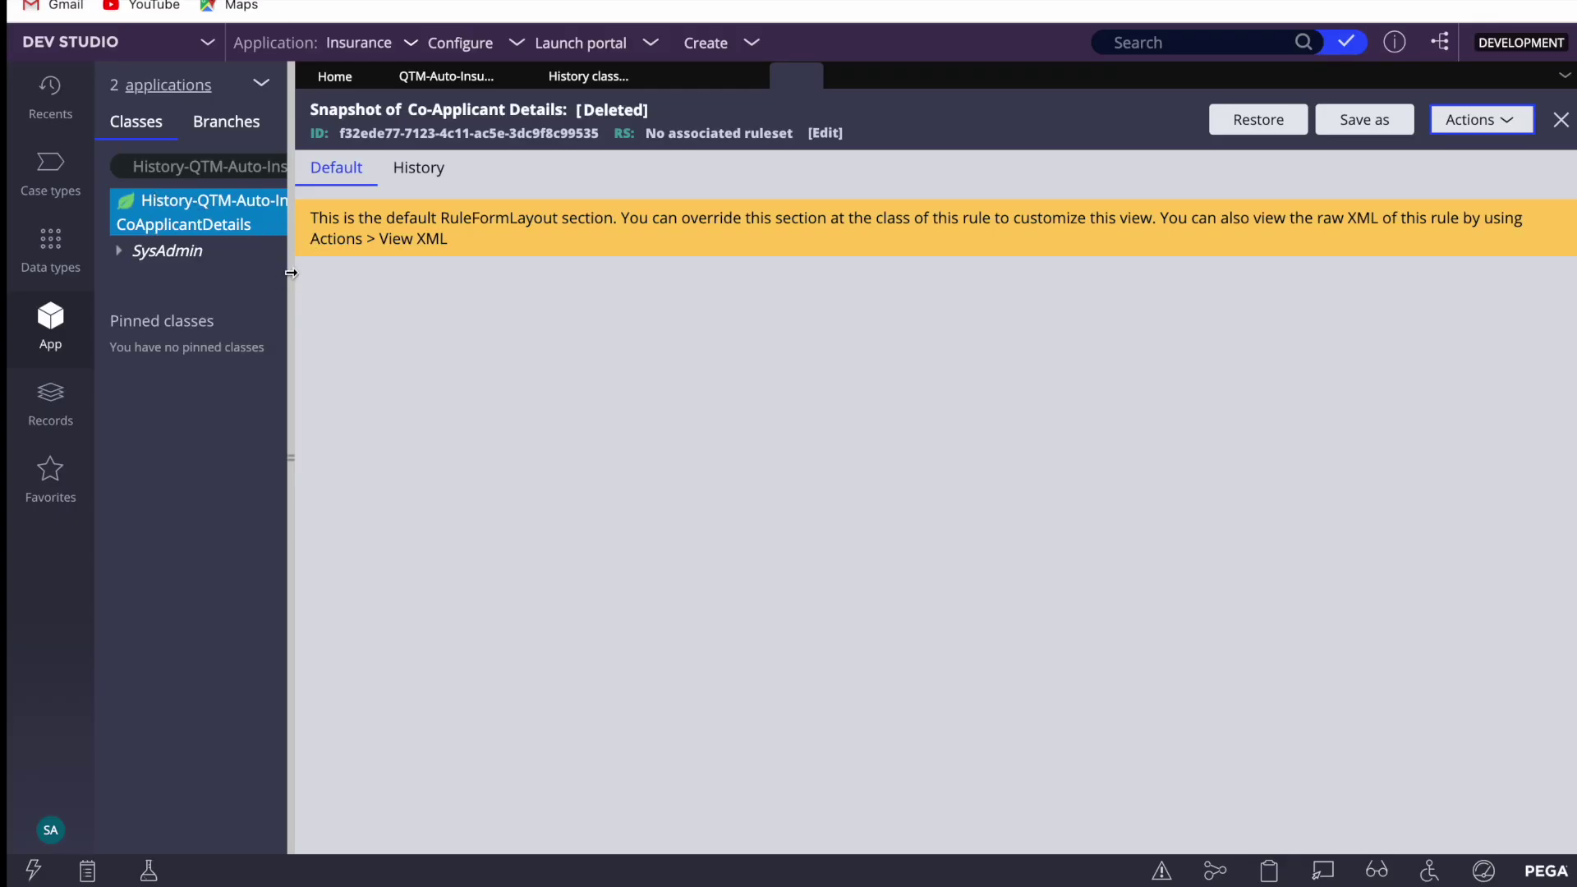
Widen the explorer panel and recheck the Address value in the snapshot's XML.
drag(289, 275, 398, 276)
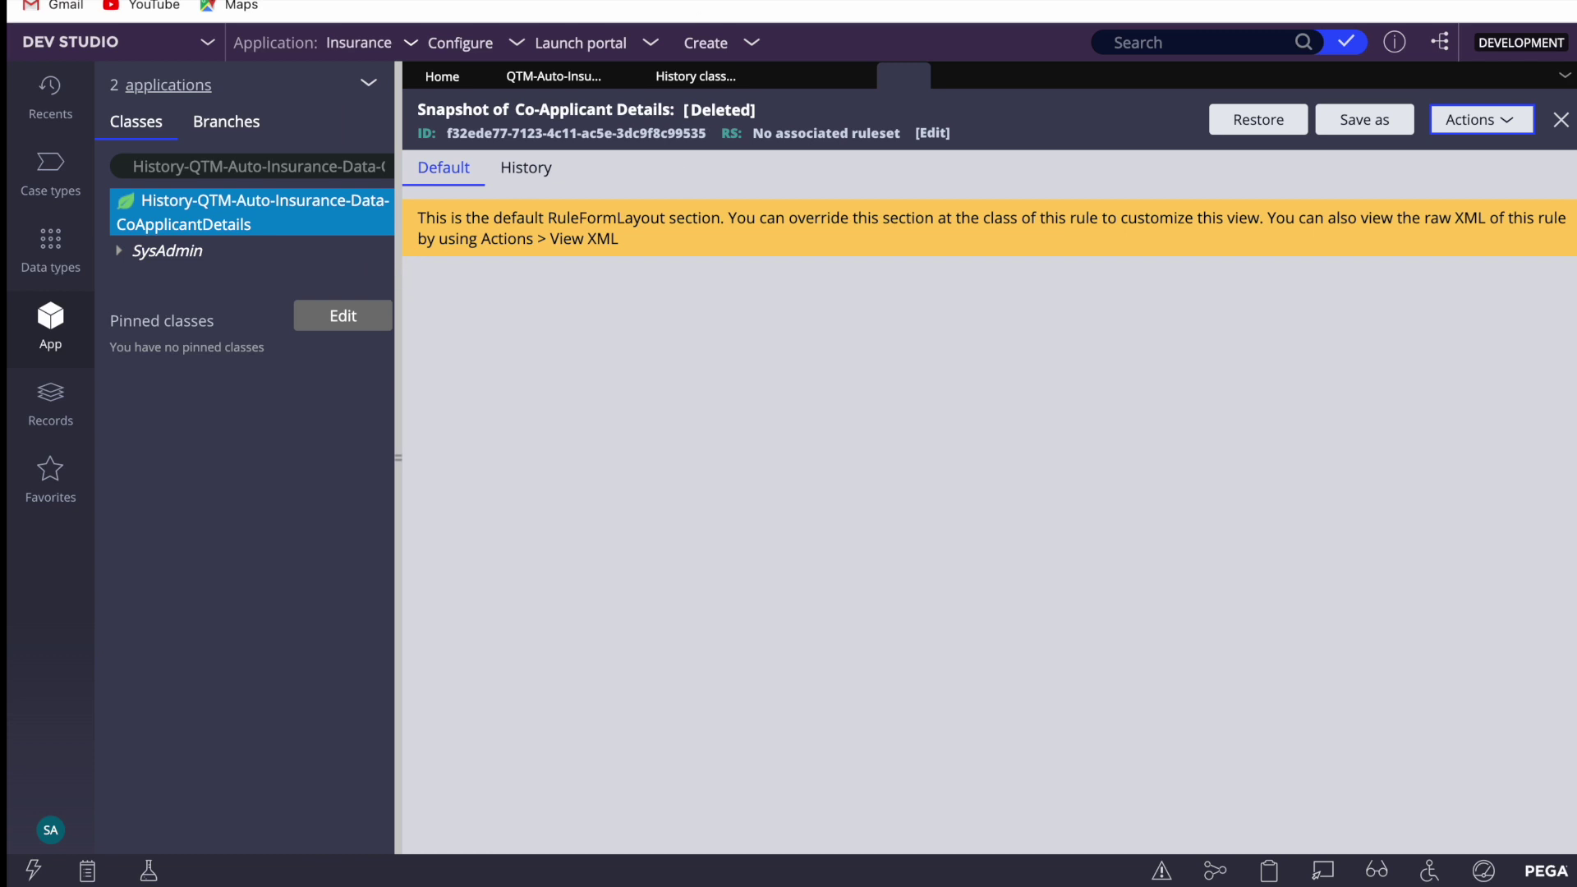
key(ctrl+Tab)
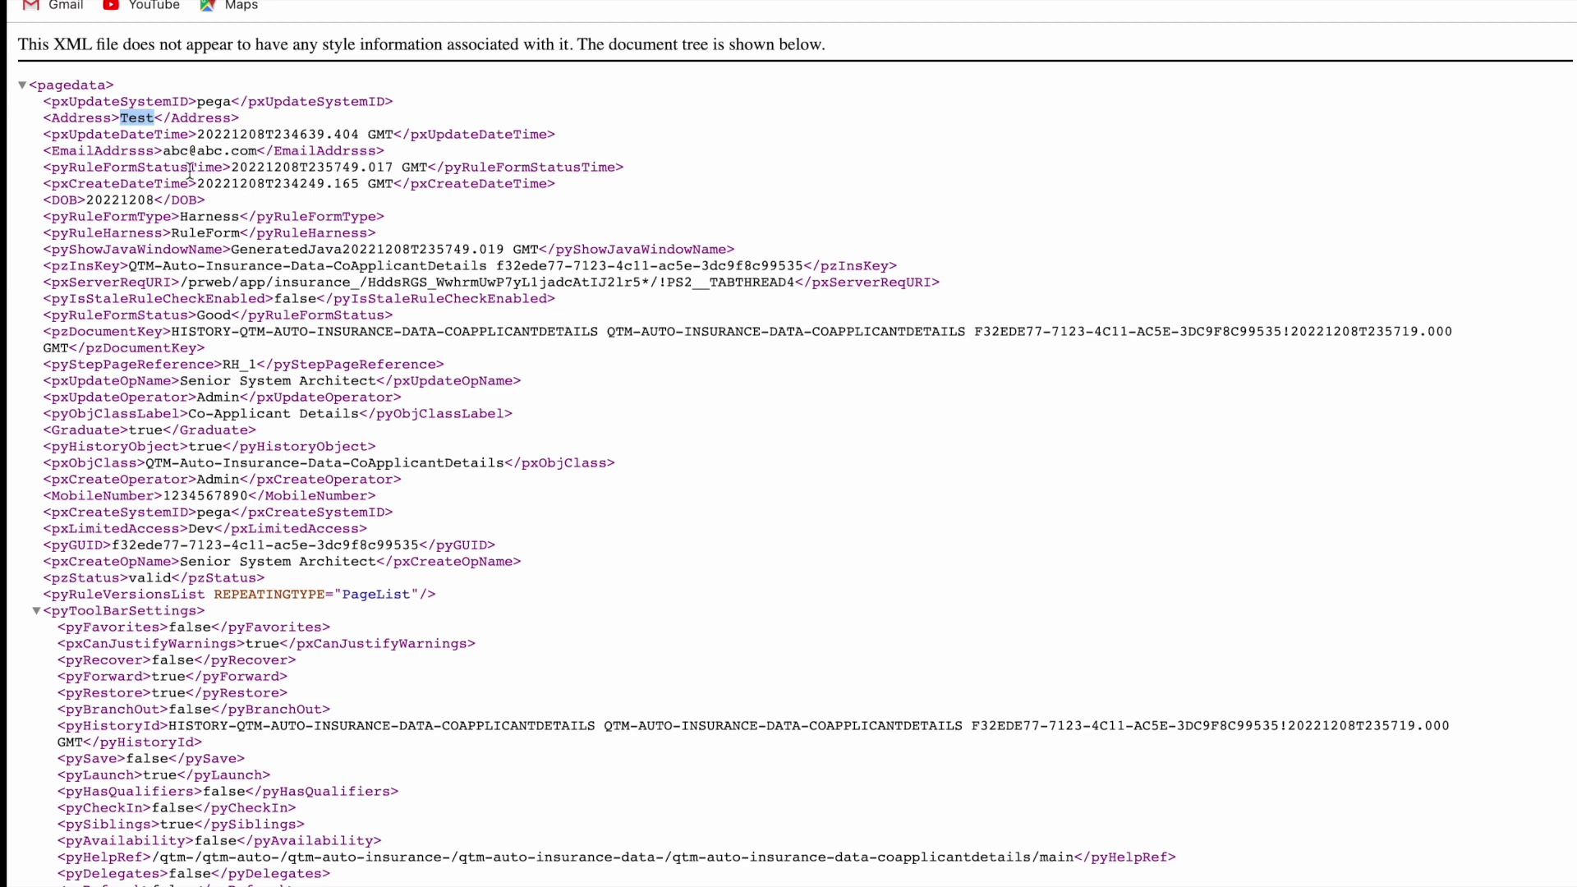
double_click(135, 117)
key(ctrl+w)
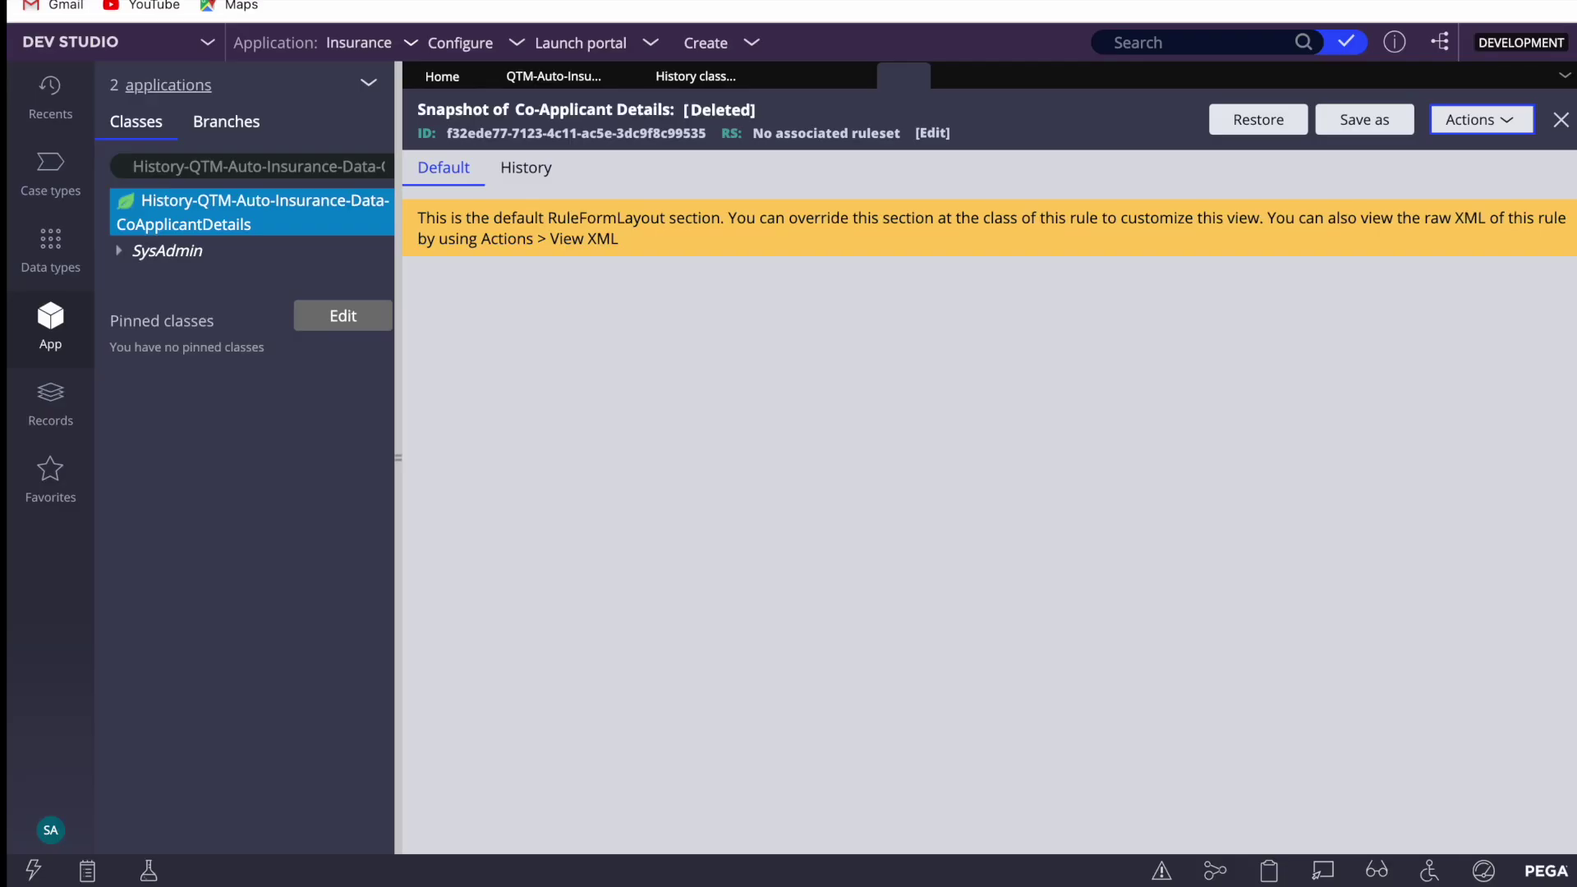
Compare the current Address in the Co-Applicant Details record with the one stored in the snapshot XML.
click(554, 78)
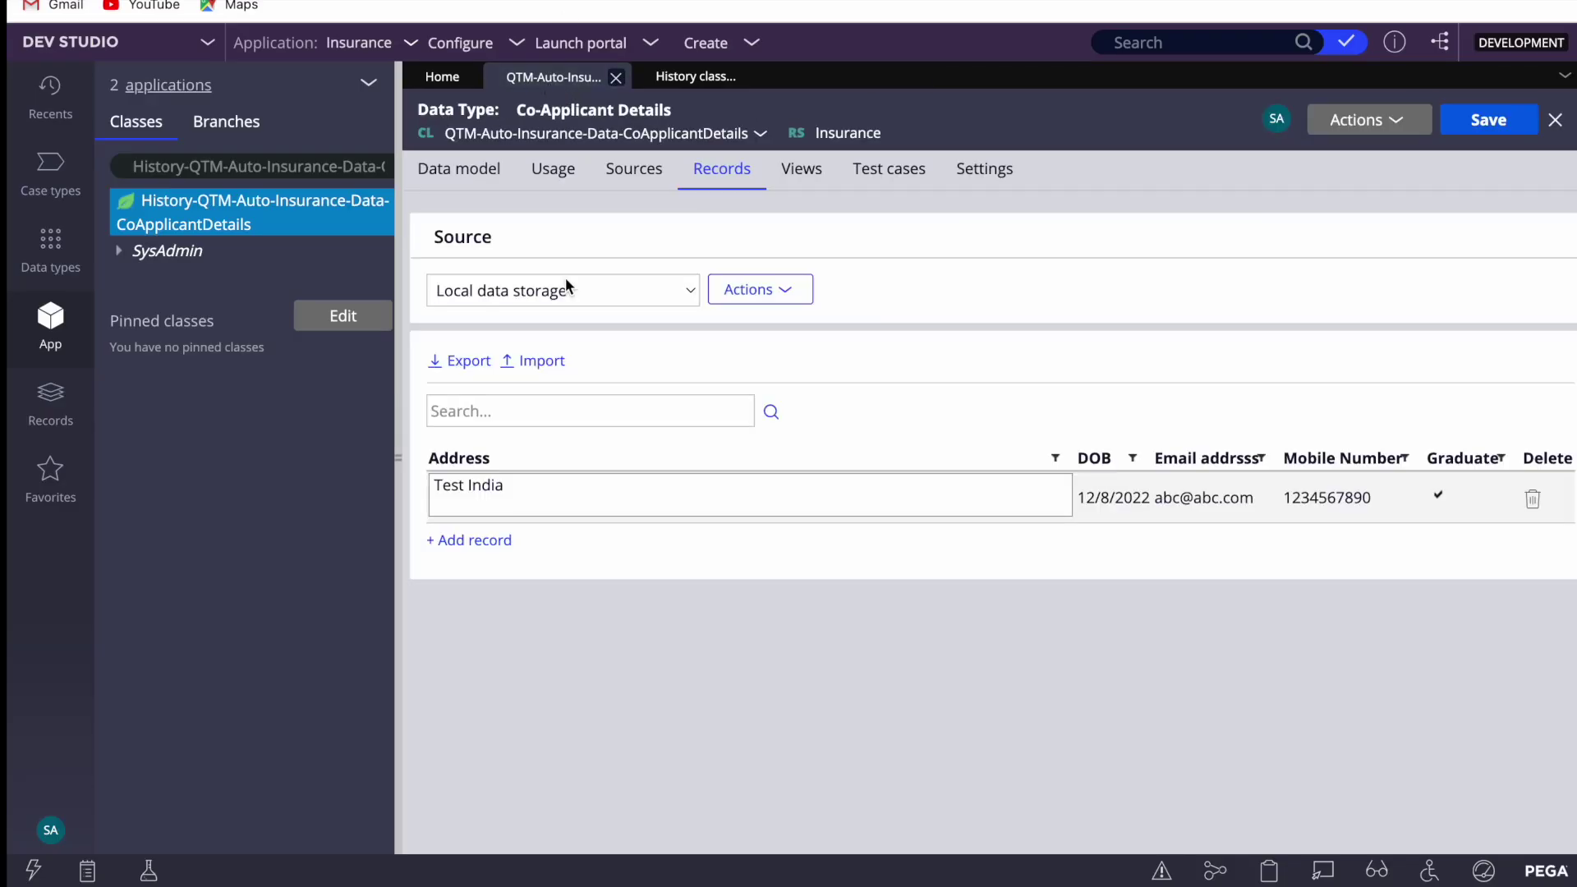
double_click(556, 478)
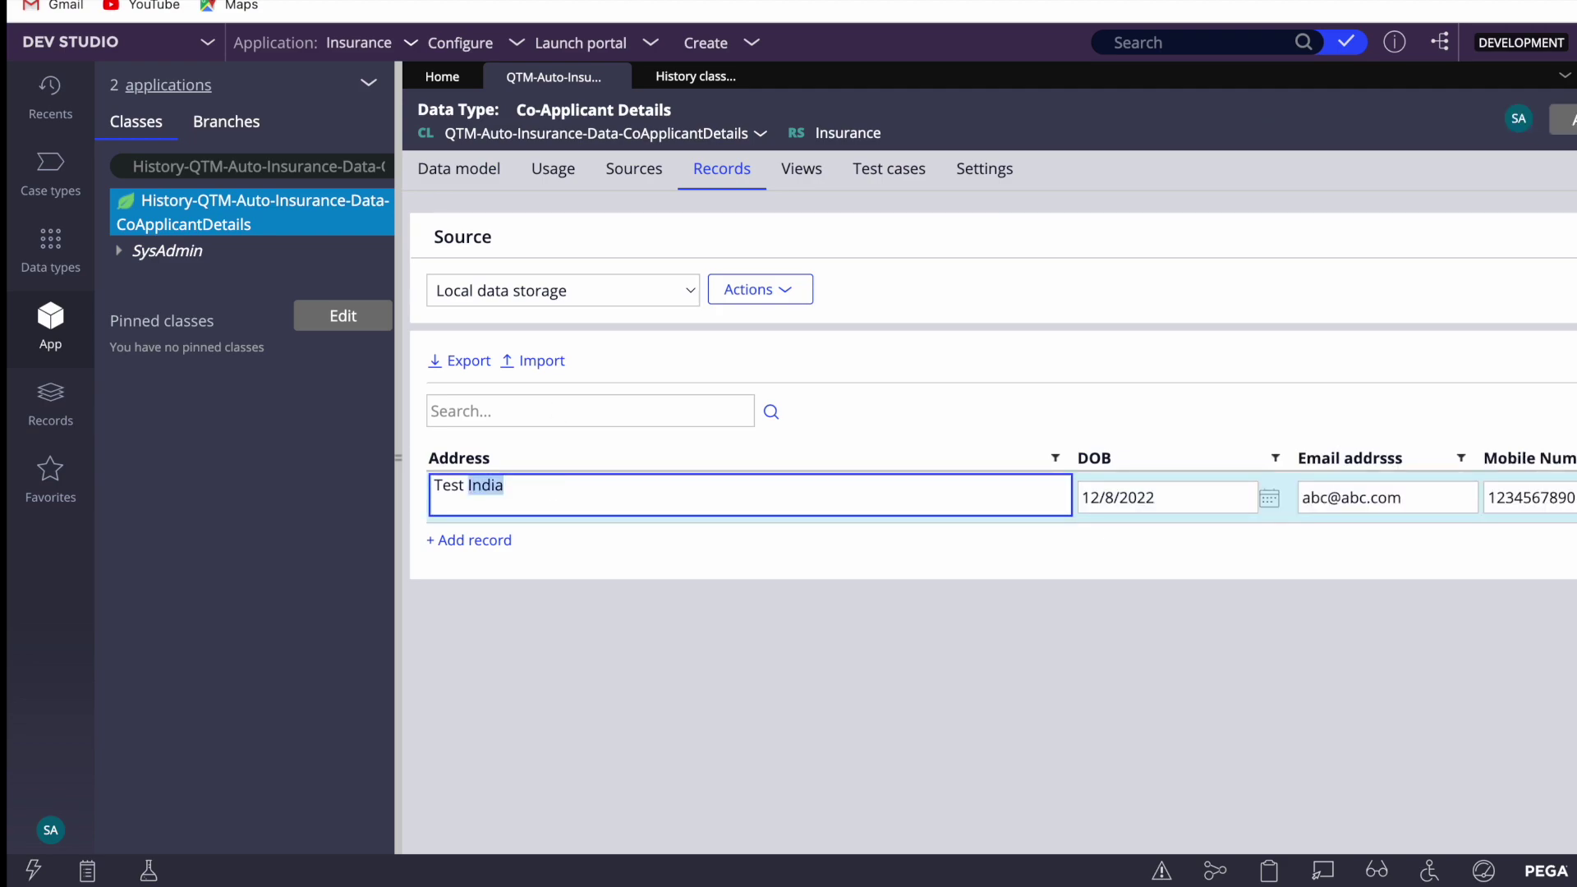
key(ctrl+Tab)
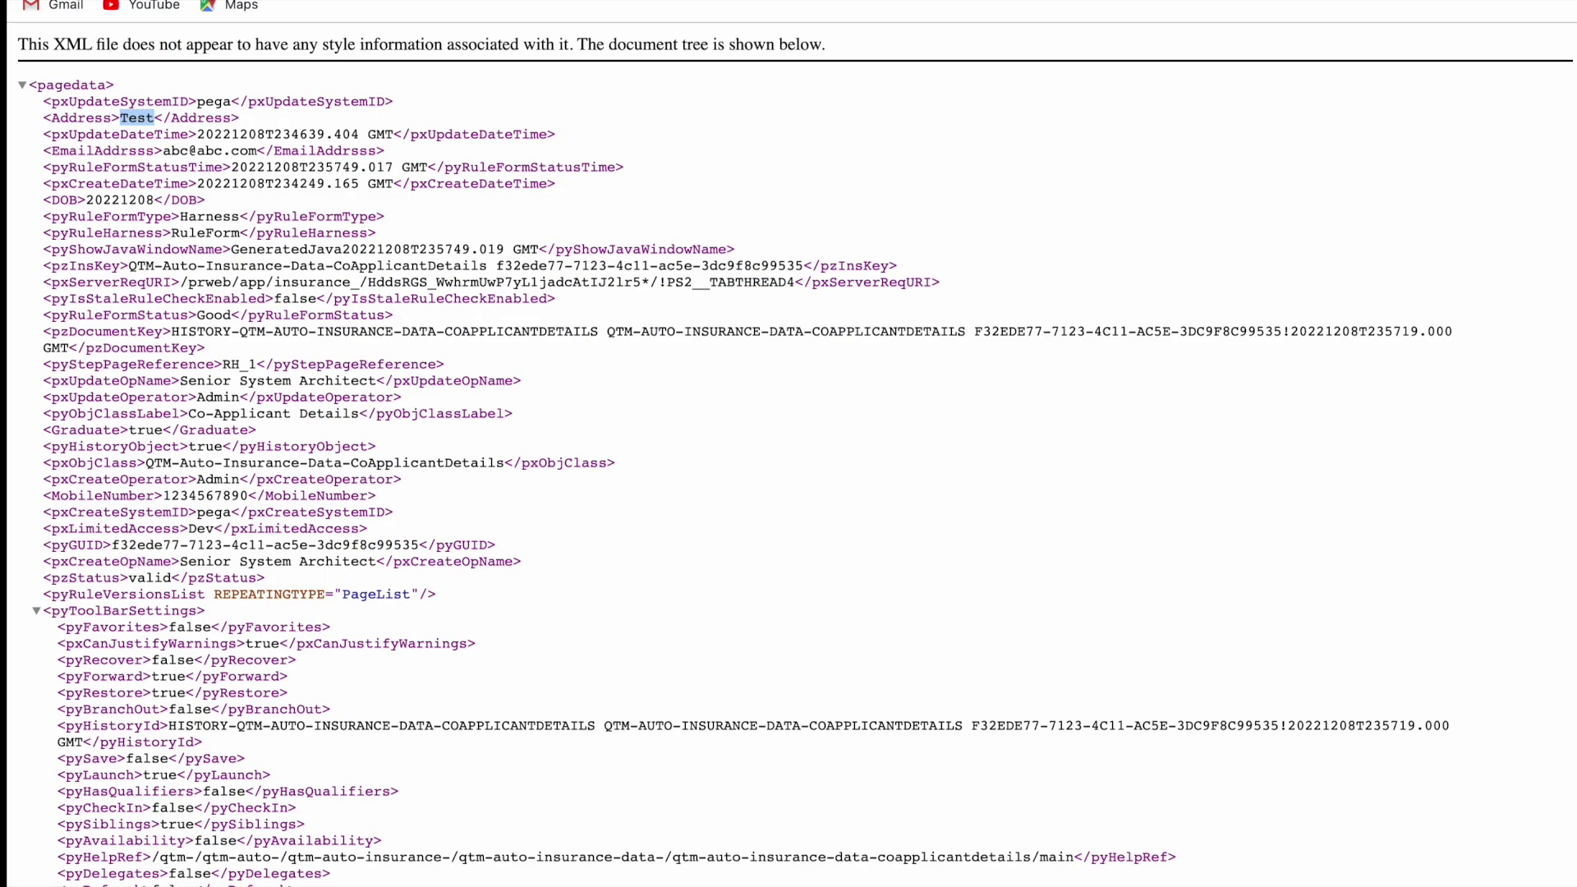
key(ctrl+shift+Tab)
Append "New Delhi" to the record's Address so that it reads "Test India New Delhi", and save the data type.
click(551, 490)
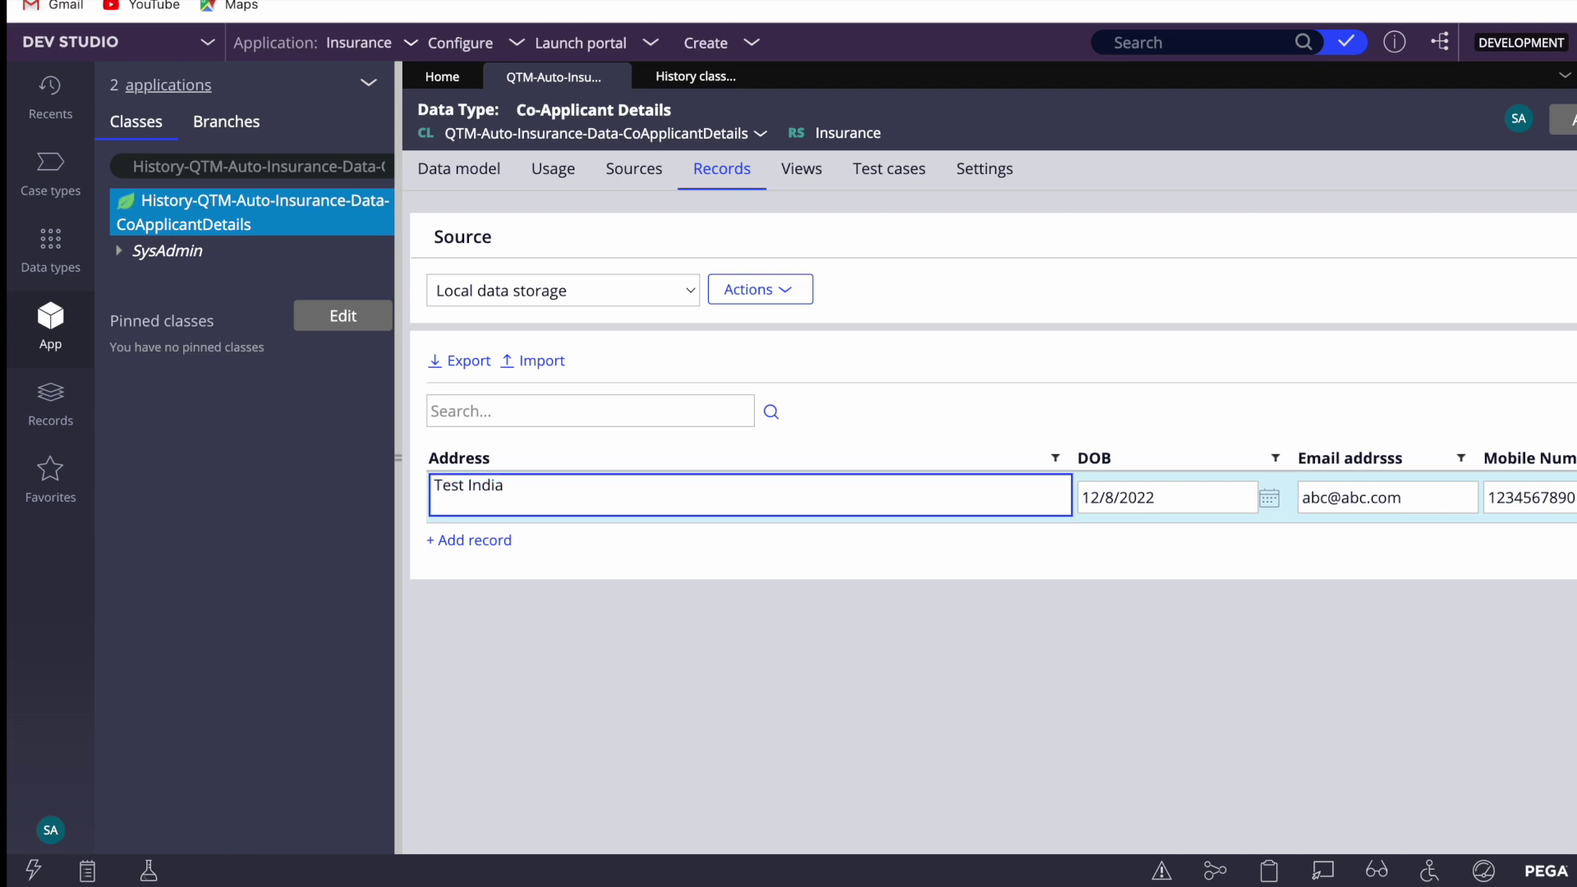
text(New Delhi)
click(903, 369)
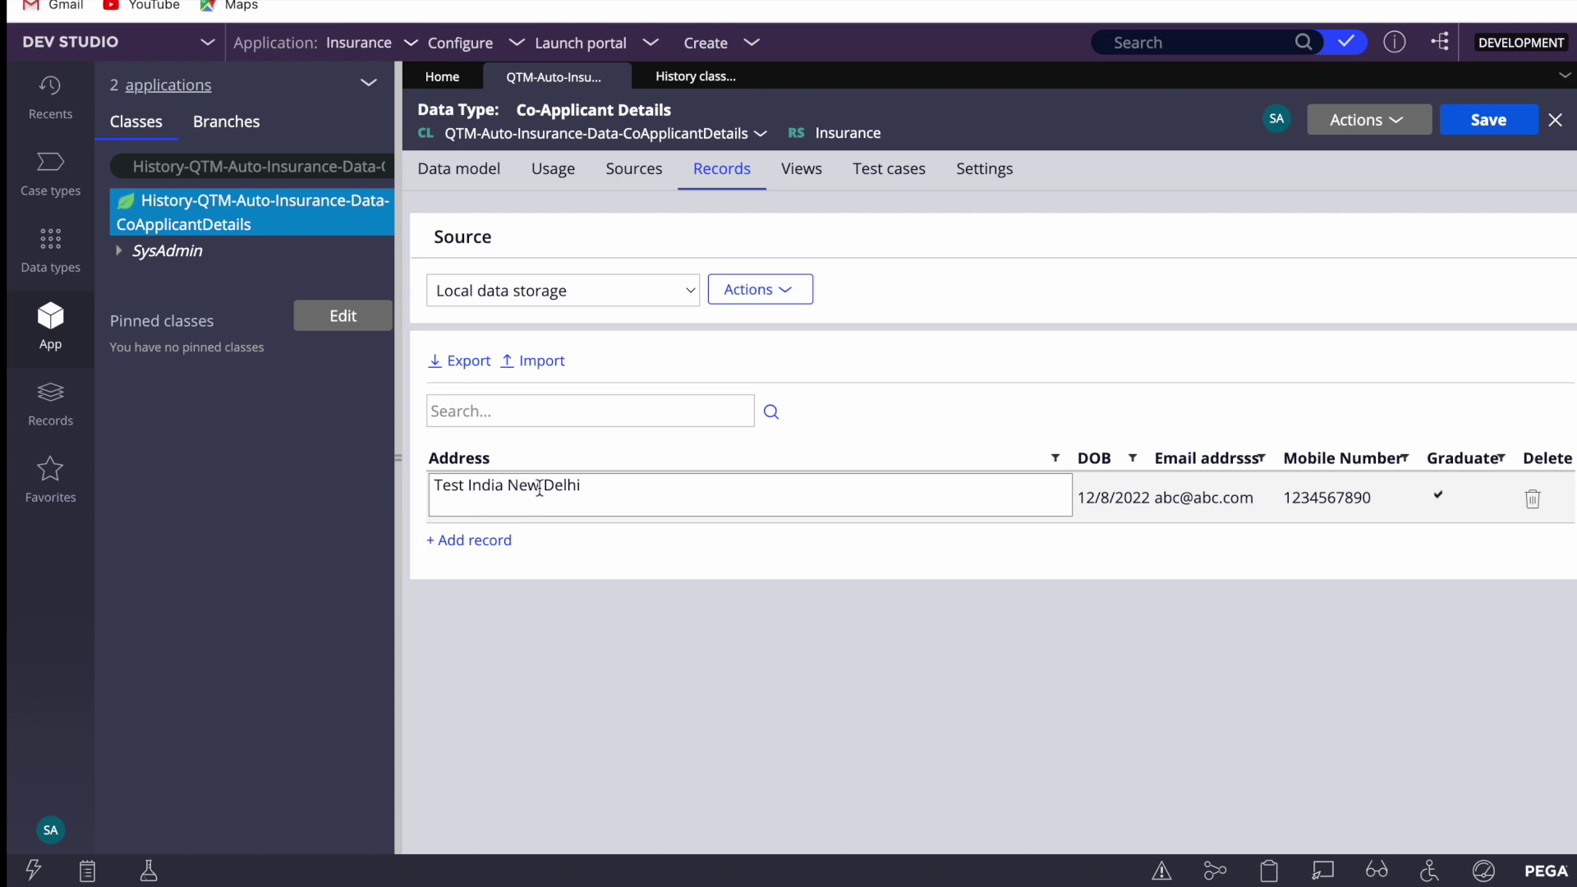
click(1500, 123)
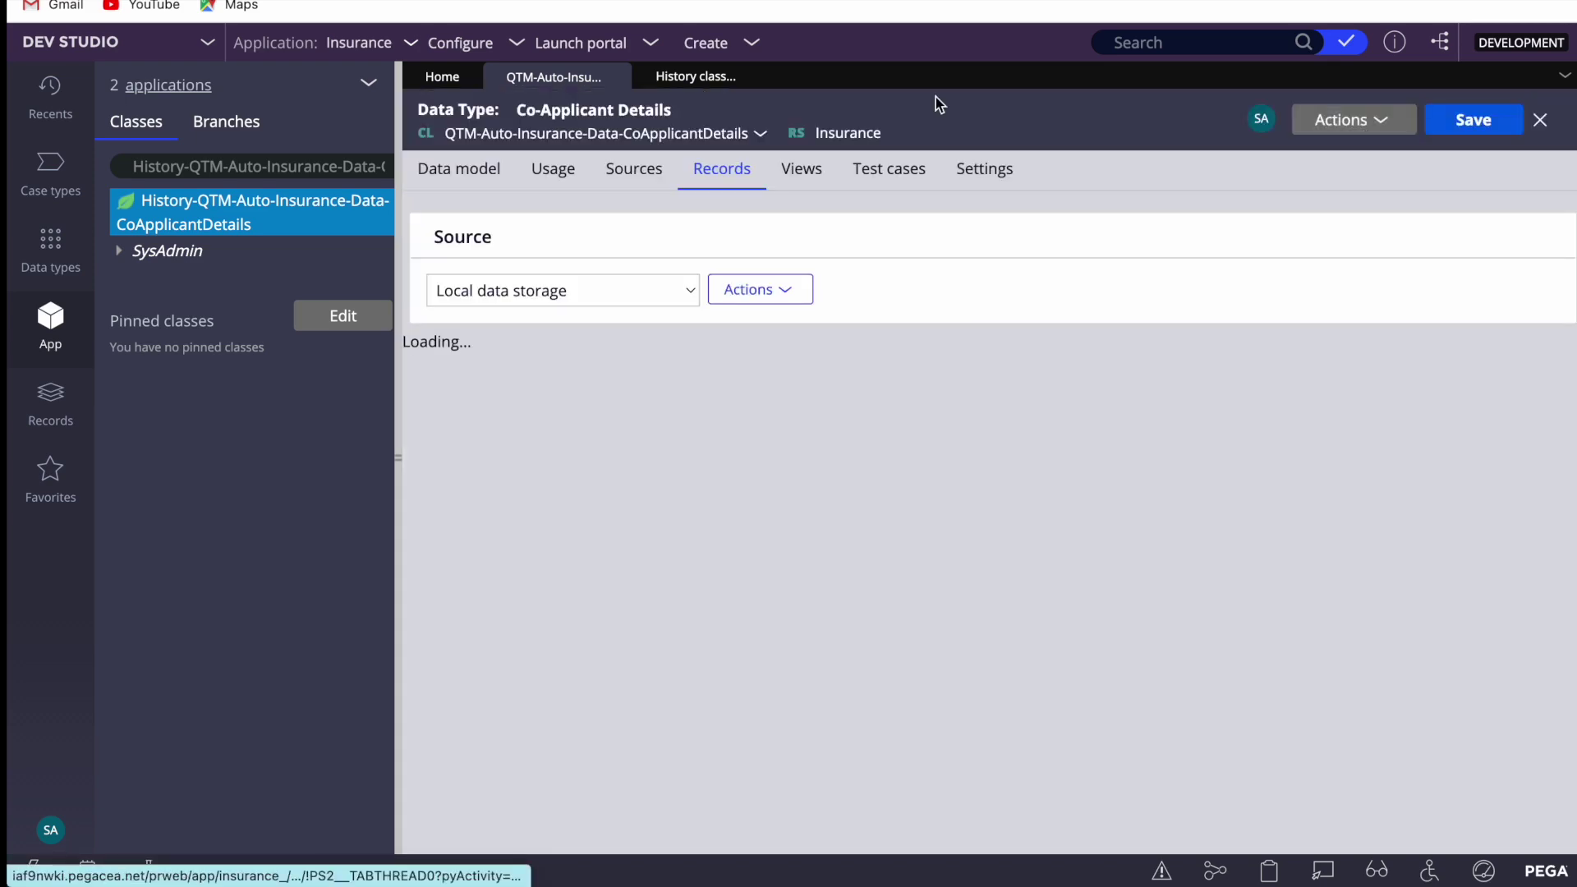
Return to the Co-Applicant Details history instances and re-sort them by create time with the newest entries first.
click(696, 76)
scroll(1195, 212, right, 5)
scroll(1195, 212, left, 5)
click(1082, 181)
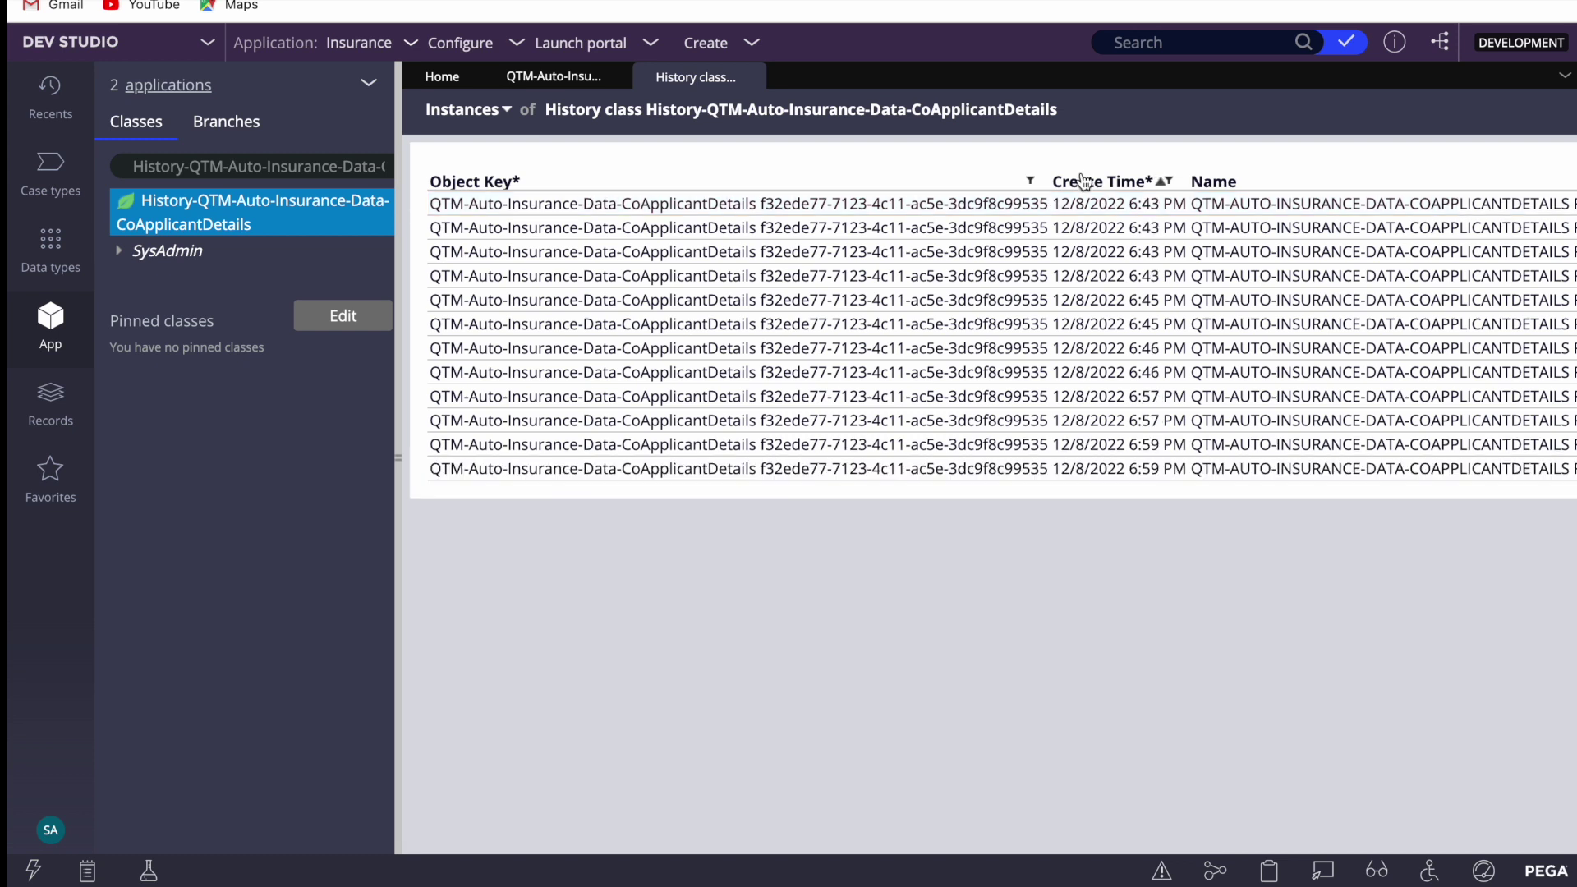
click(1104, 185)
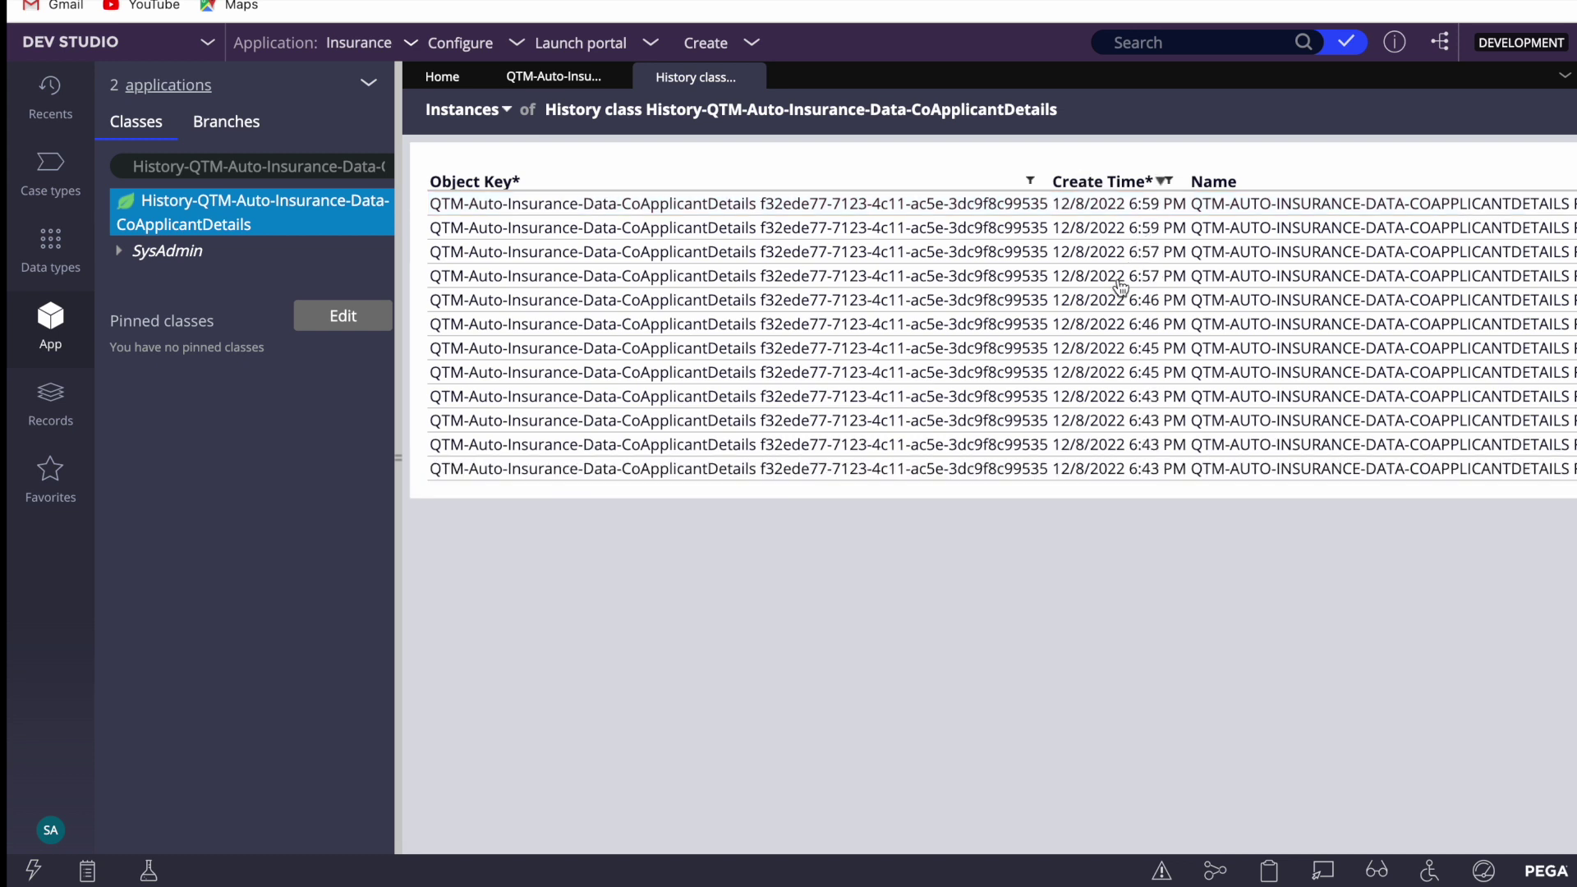
Open the newest snapshot in the Co-Applicant Details history list and check the Address value in its XML.
click(953, 214)
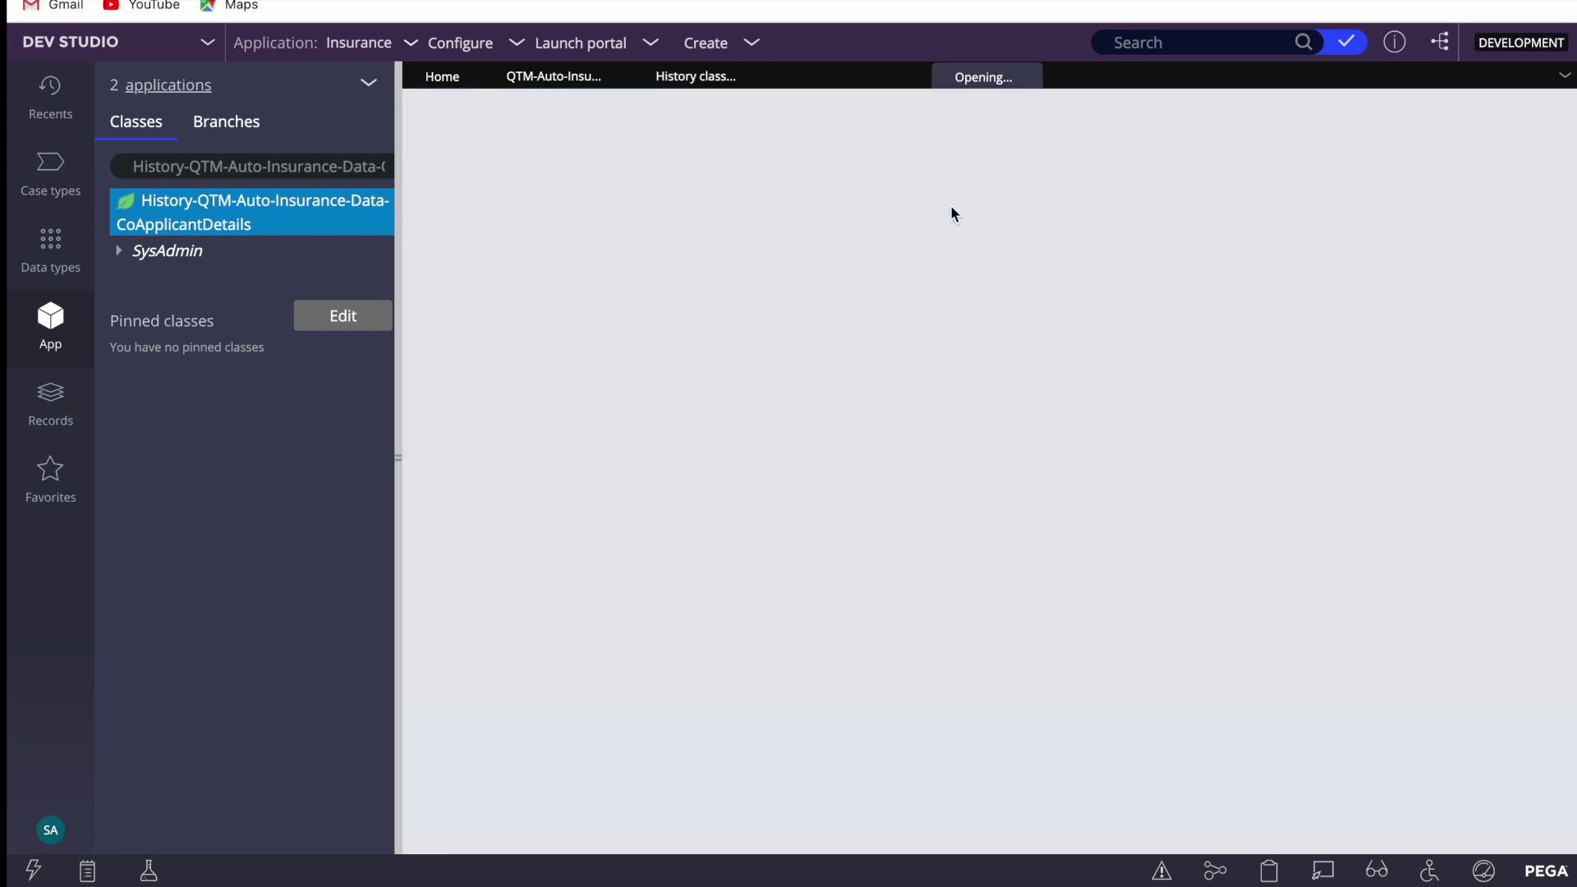
click(1481, 119)
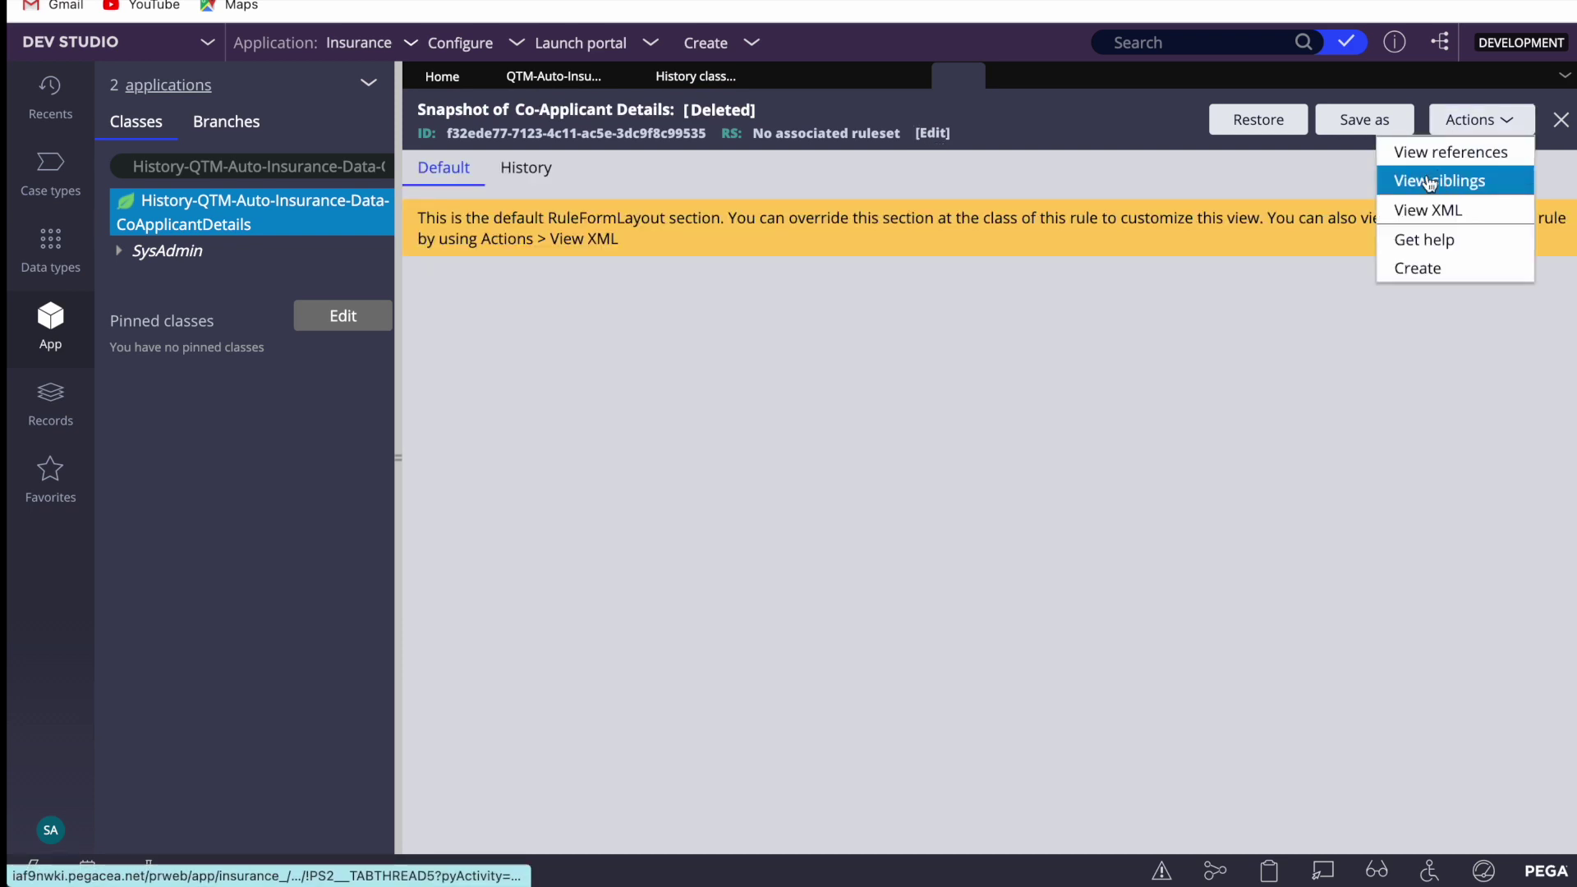
click(1428, 210)
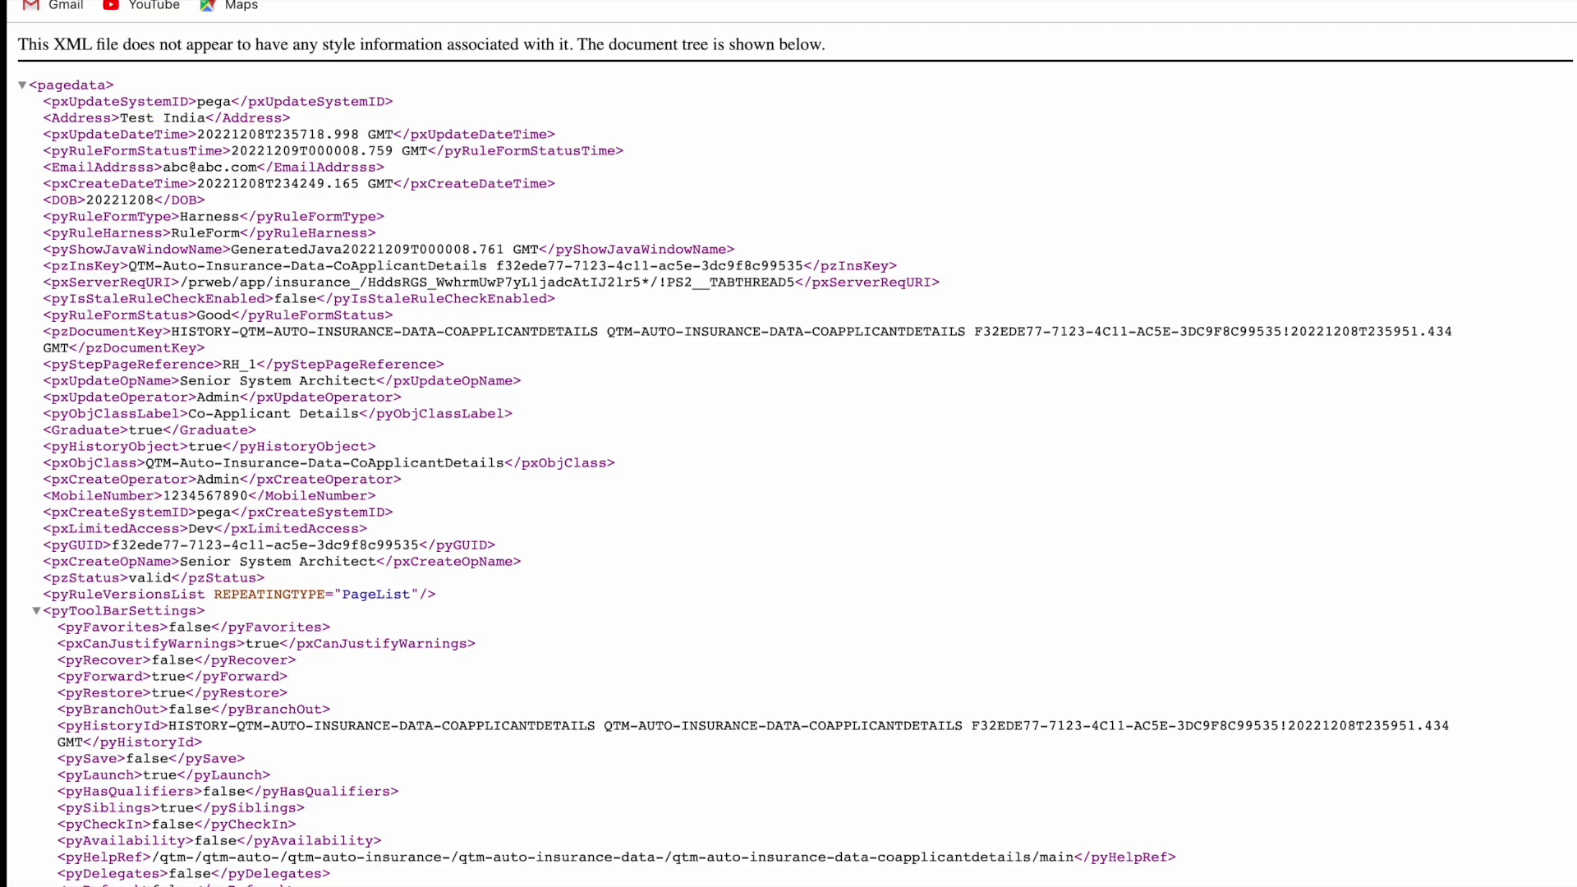
key(ctrl+w)
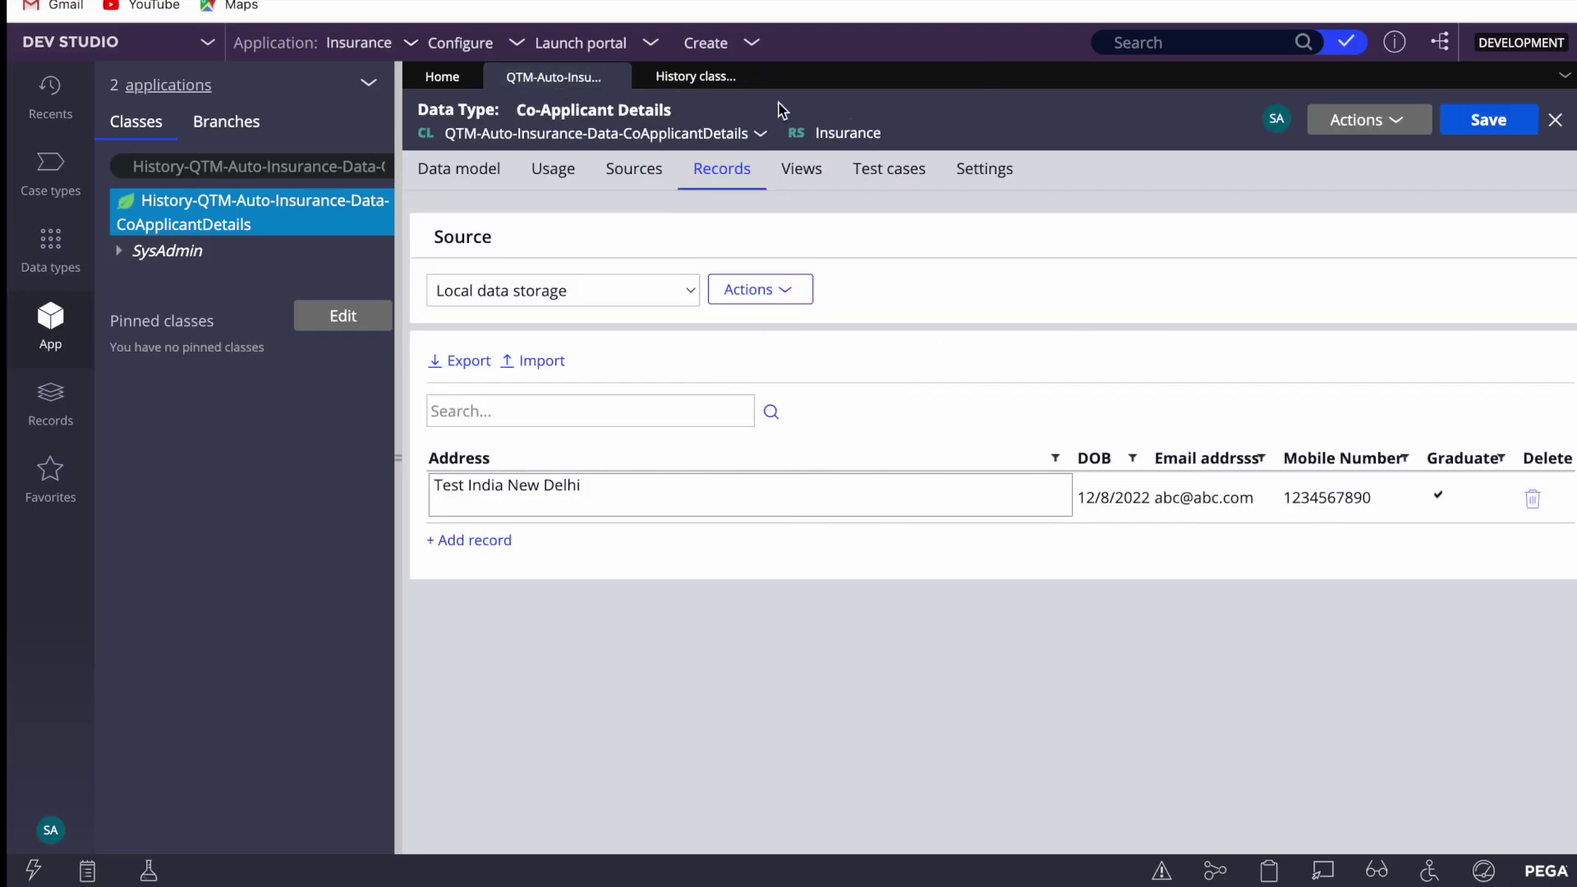
Return to the Co-Applicant Details history instances and review their create times and full names.
click(690, 76)
scroll(1039, 283, right, 5)
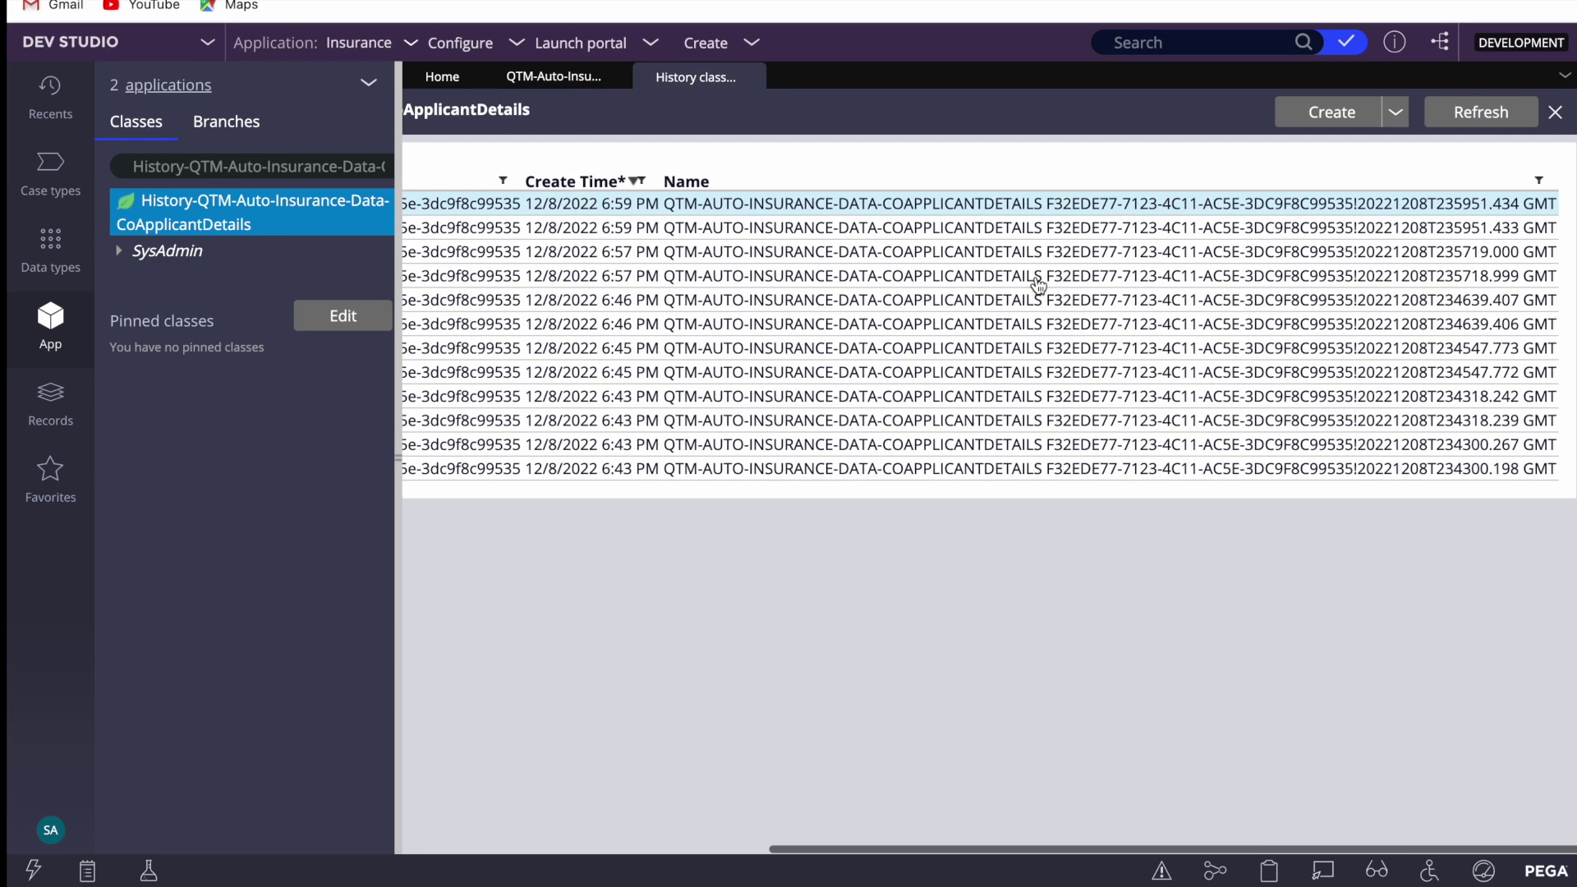
scroll(1039, 283, left, 5)
scroll(1038, 284, right, 5)
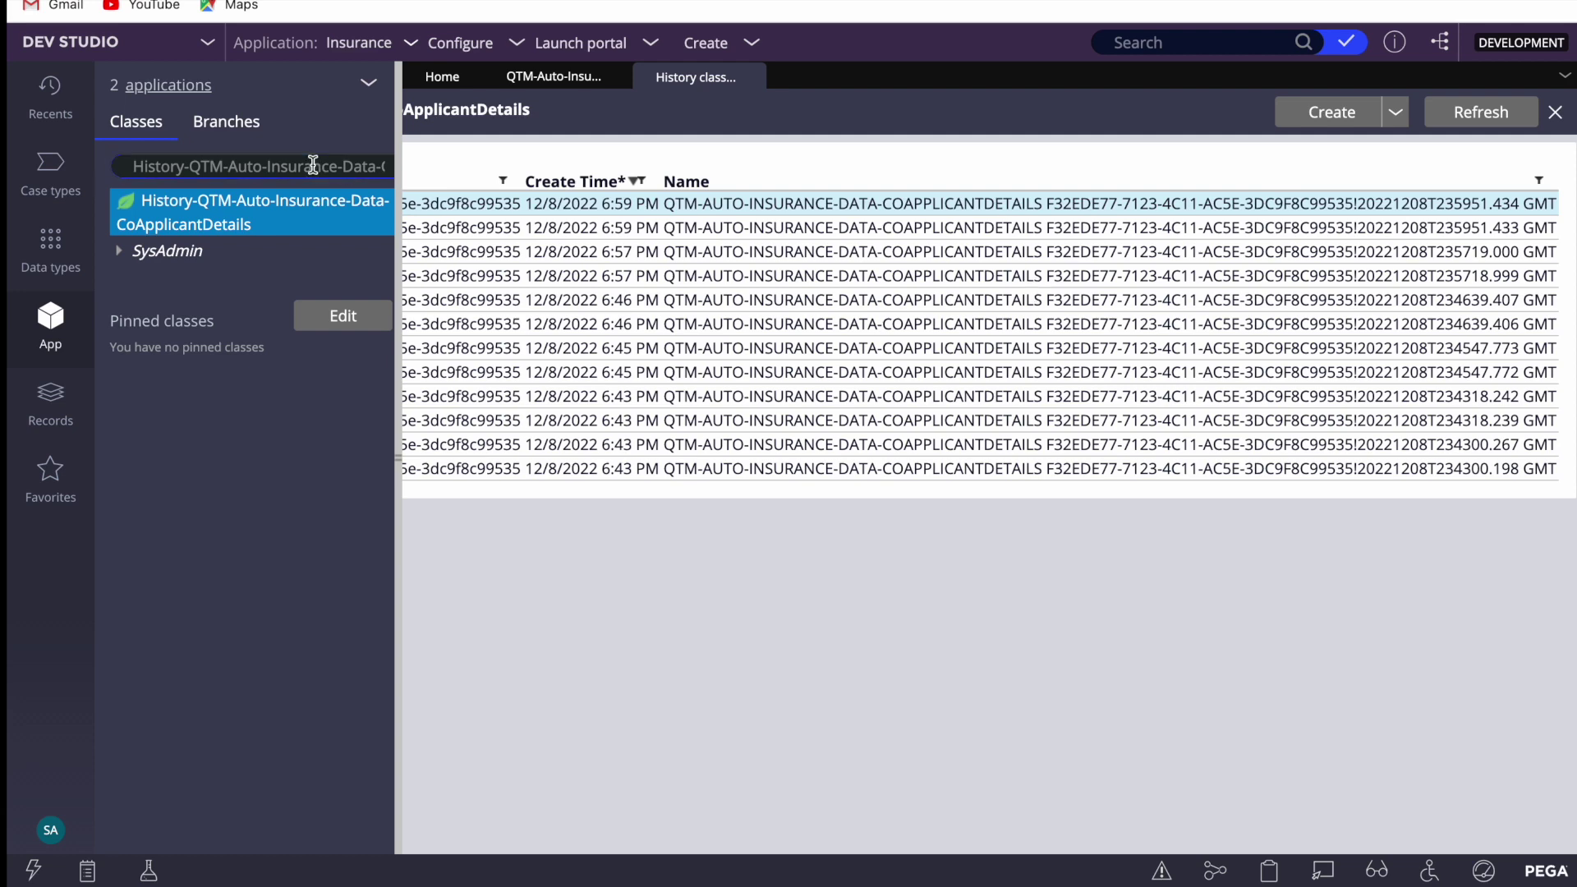
Open the definition of class History-QTM-Auto-Insurance-Data-CoApplicantDetails and test its connection to identify the mapped database table.
right_click(241, 220)
click(160, 309)
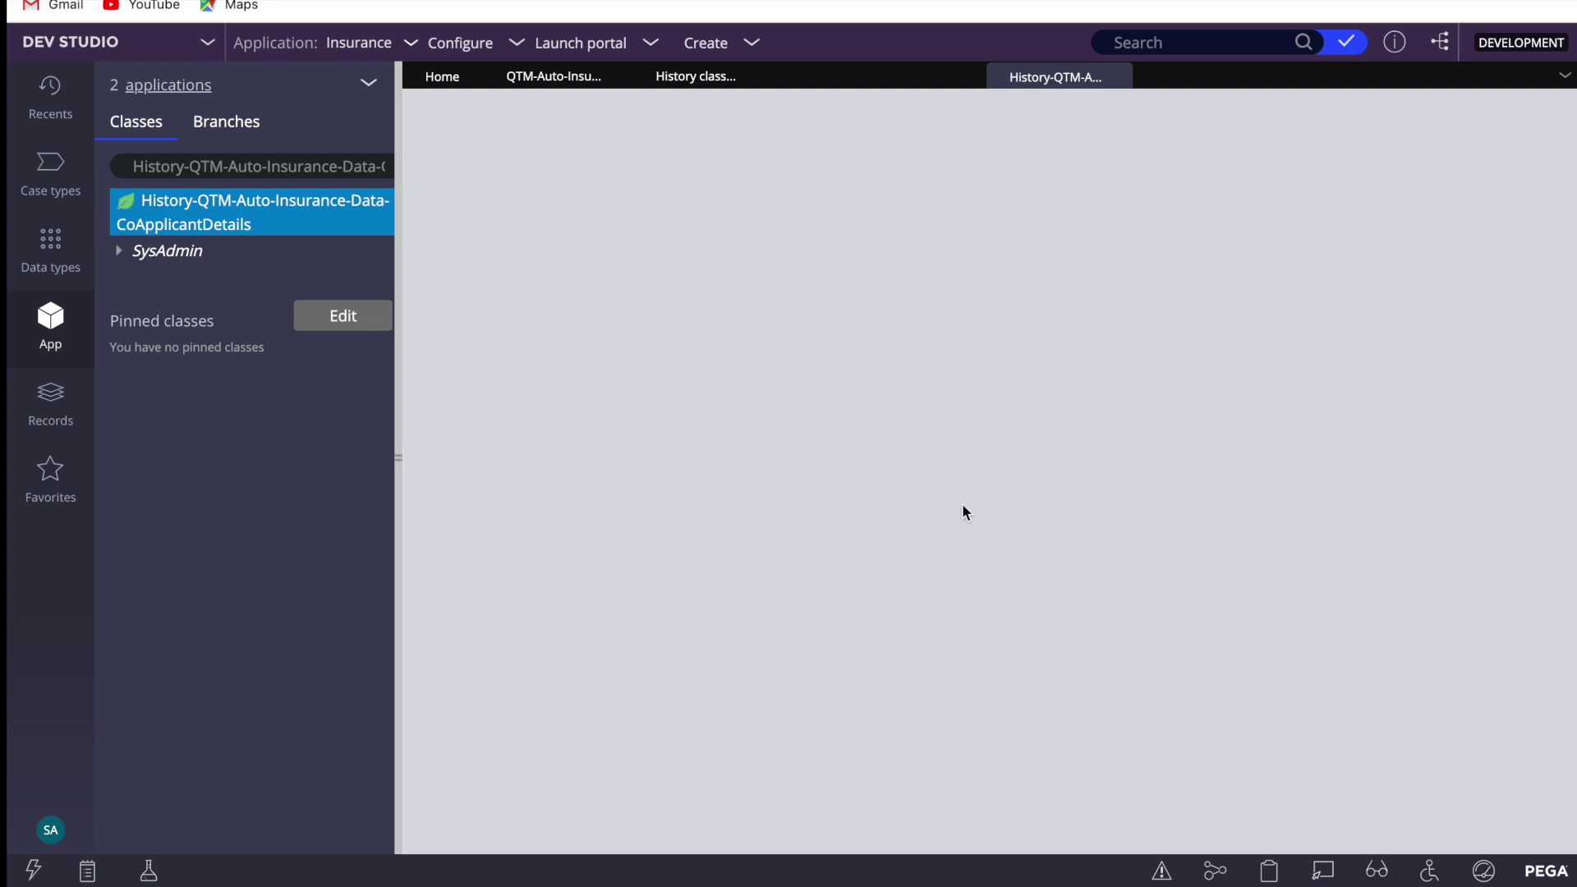
scroll(803, 552, down, 3)
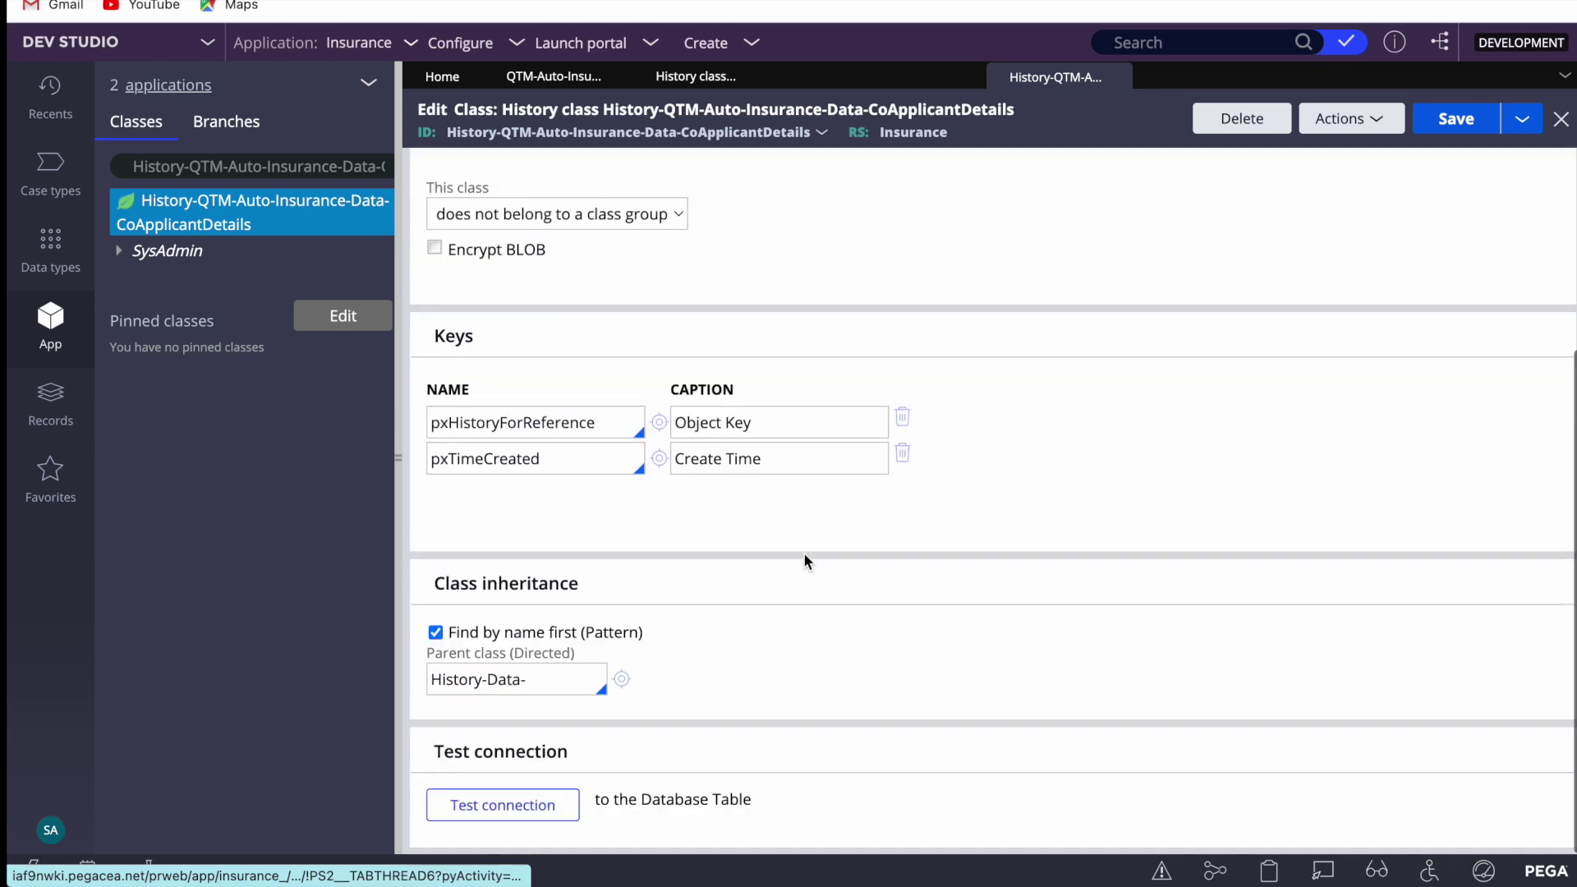
click(527, 797)
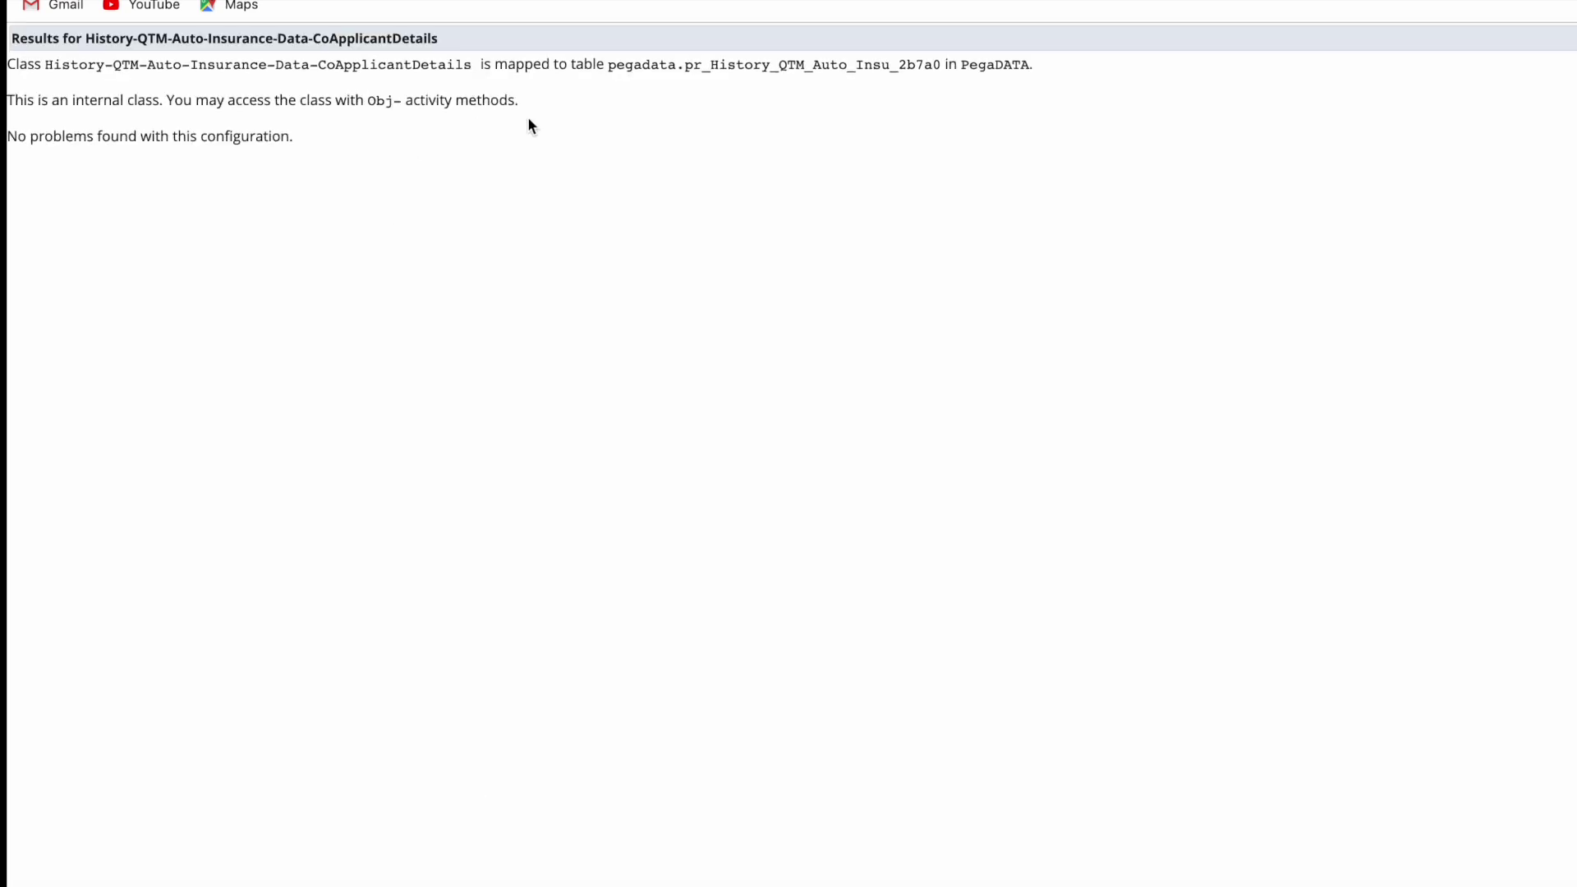
drag(948, 64, 607, 66)
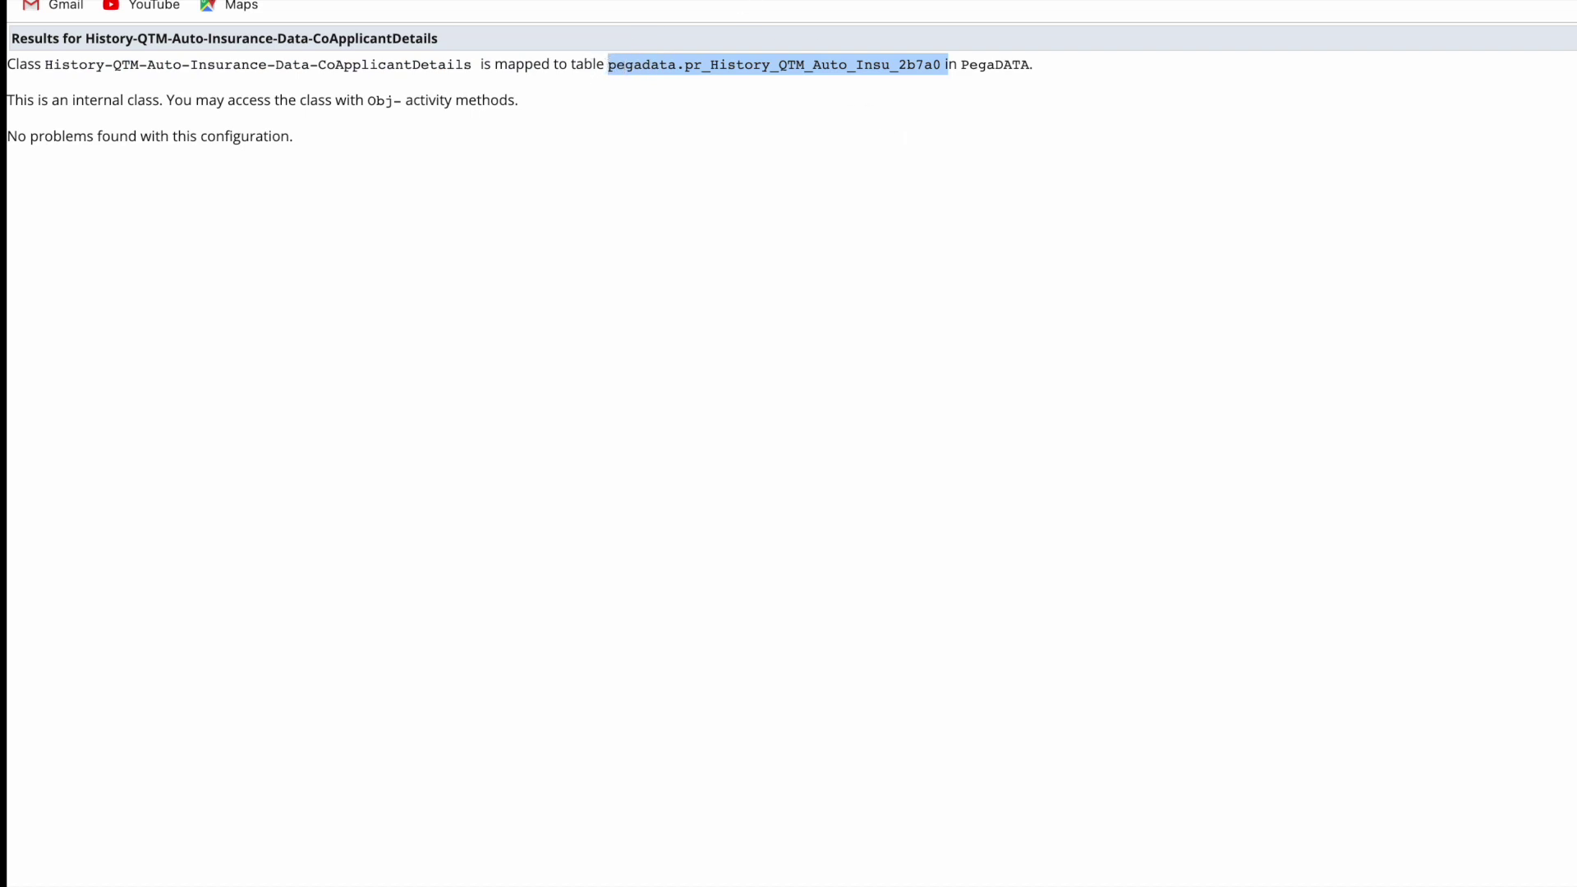
key(ctrl+w)
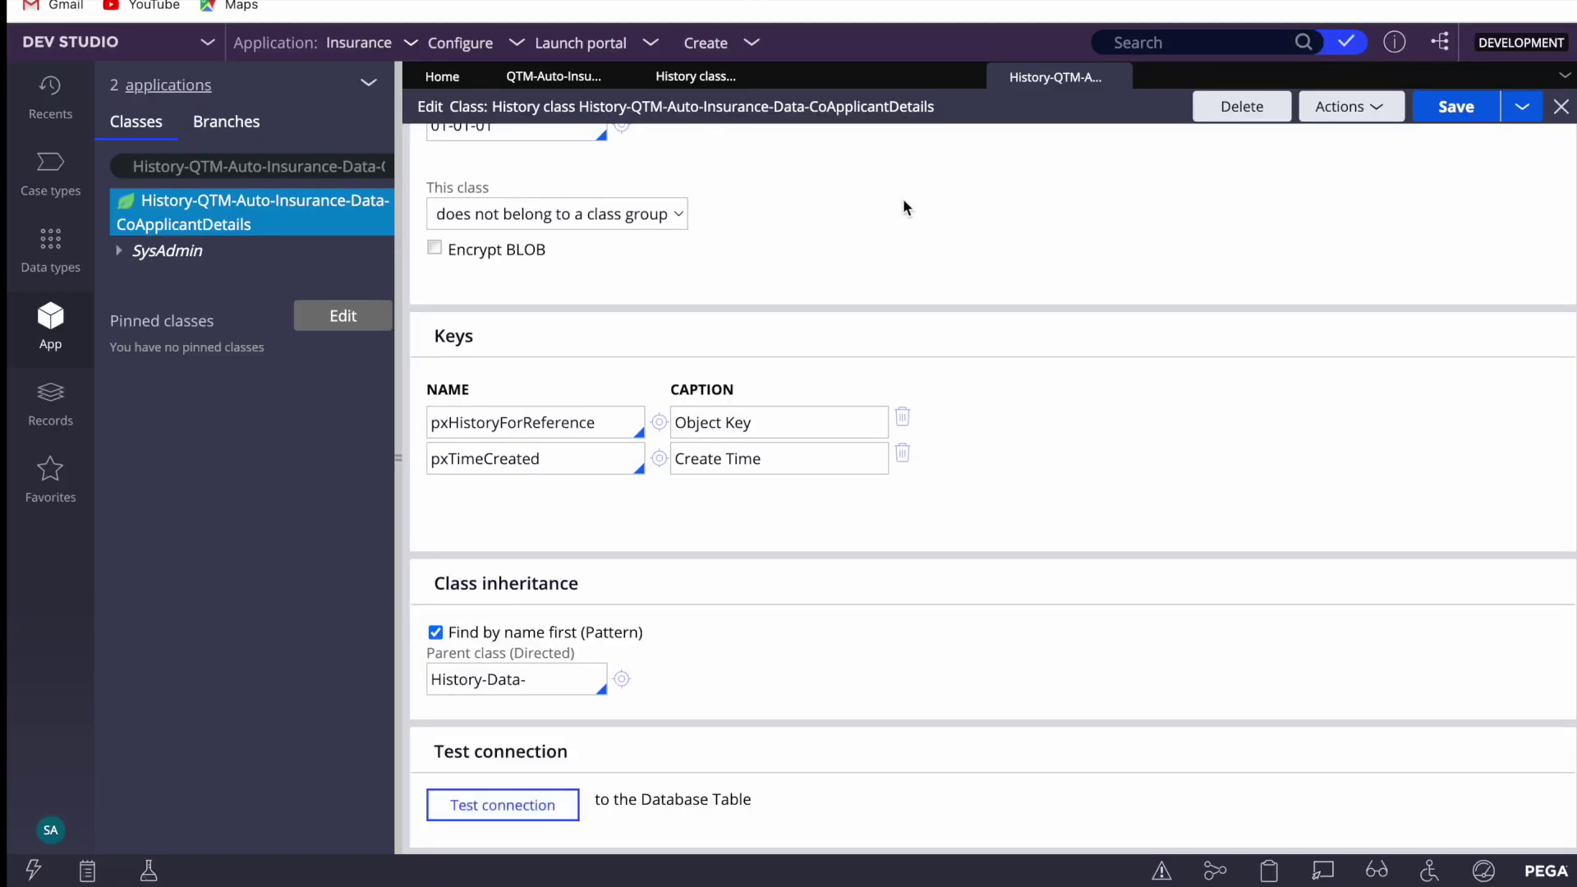
Review the history class's general settings, keys and inheritance, and run its database connection test again.
scroll(1063, 322, up, 5)
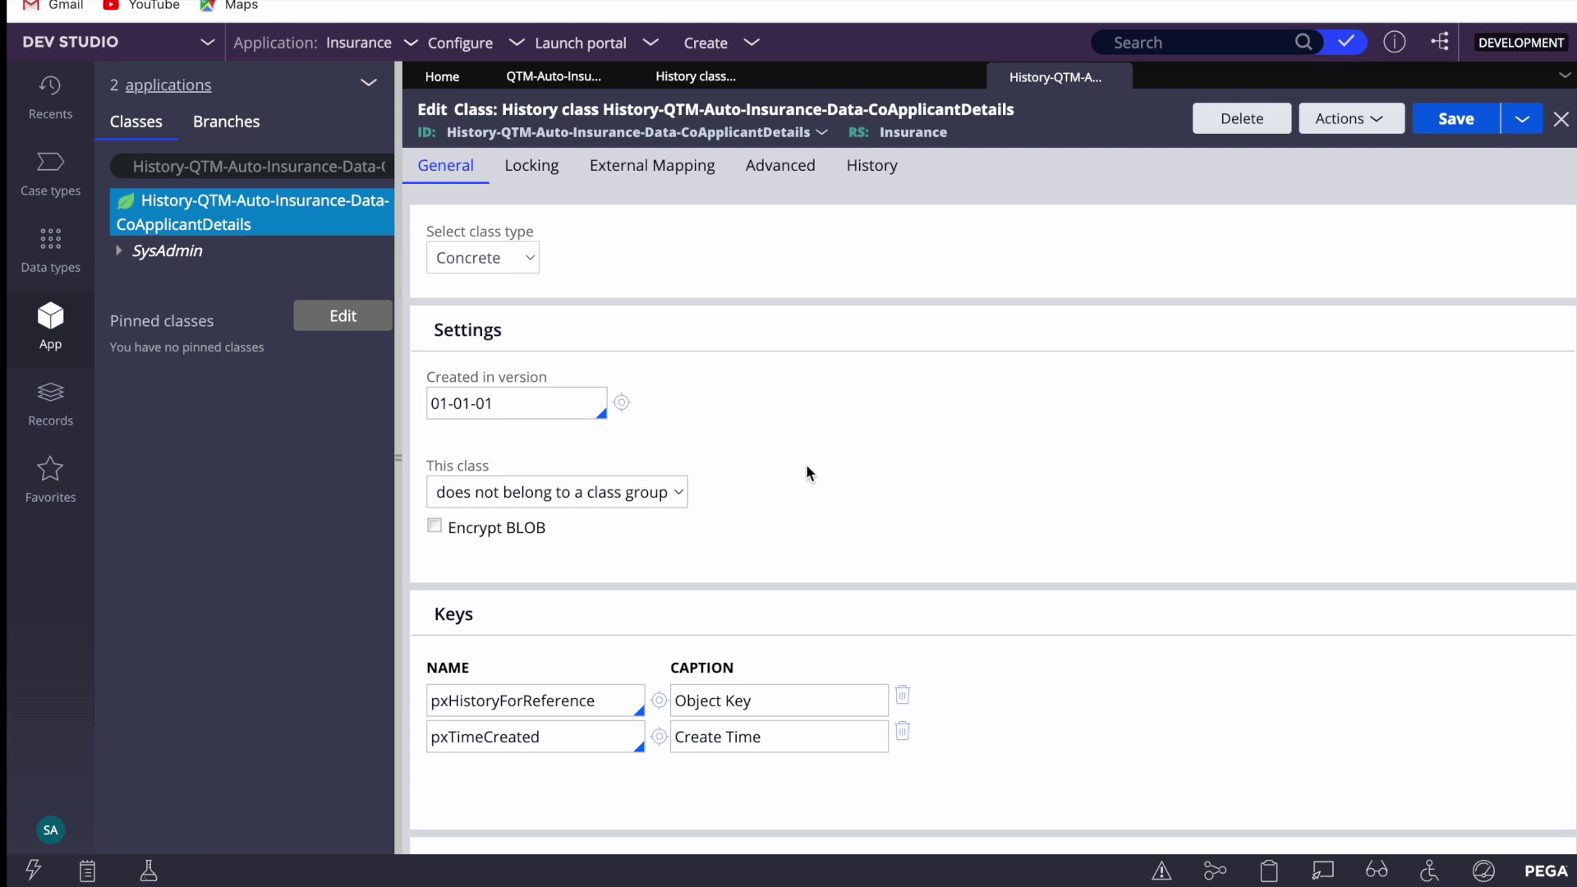
scroll(879, 437, down, 3)
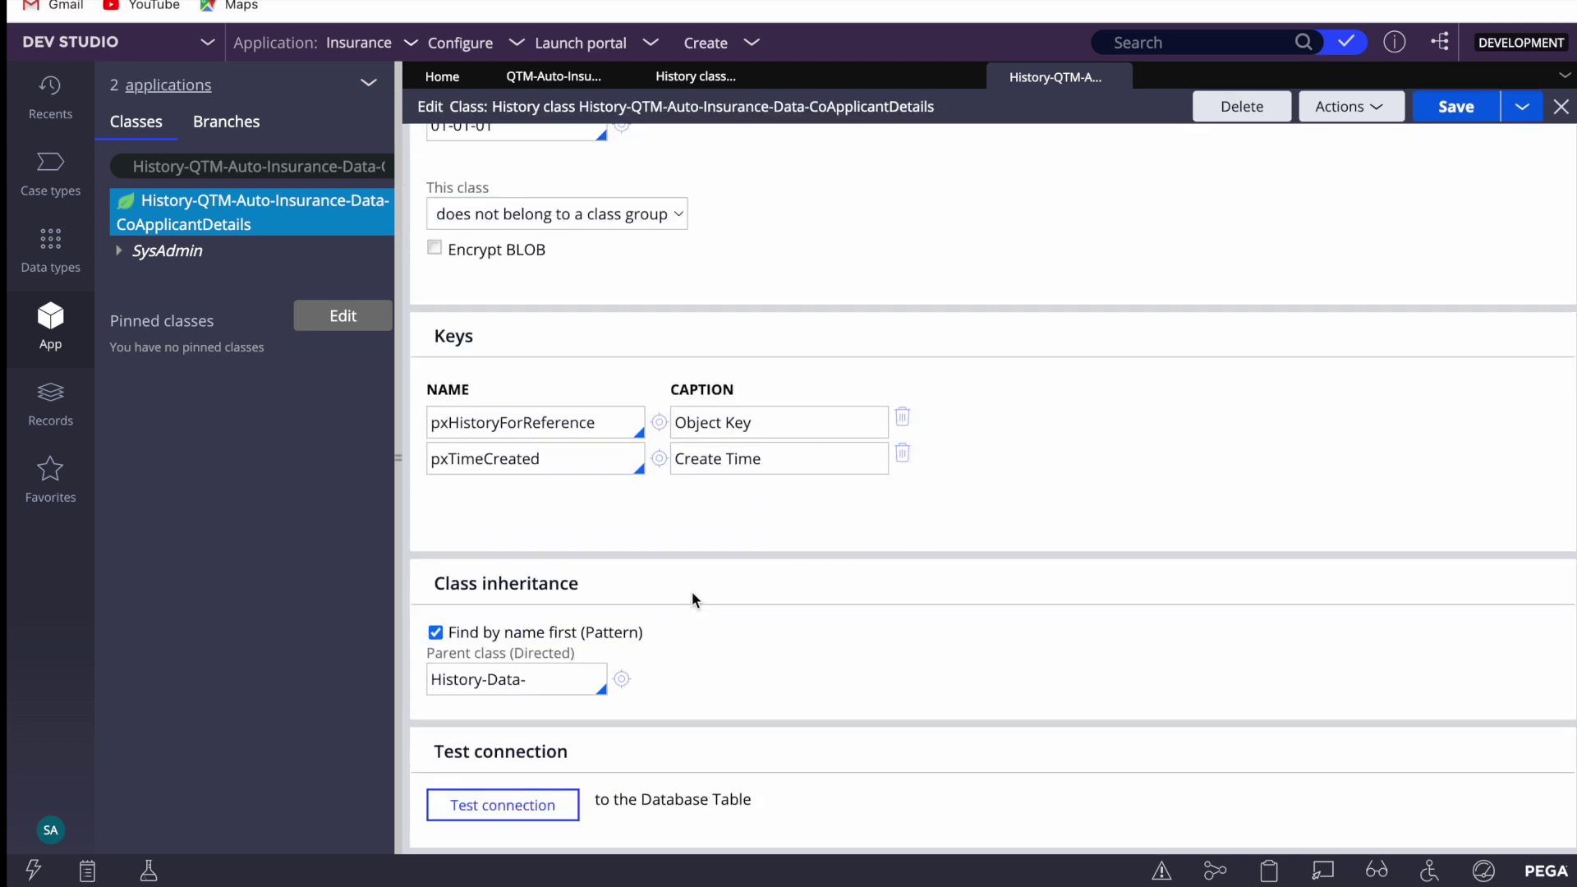
click(476, 805)
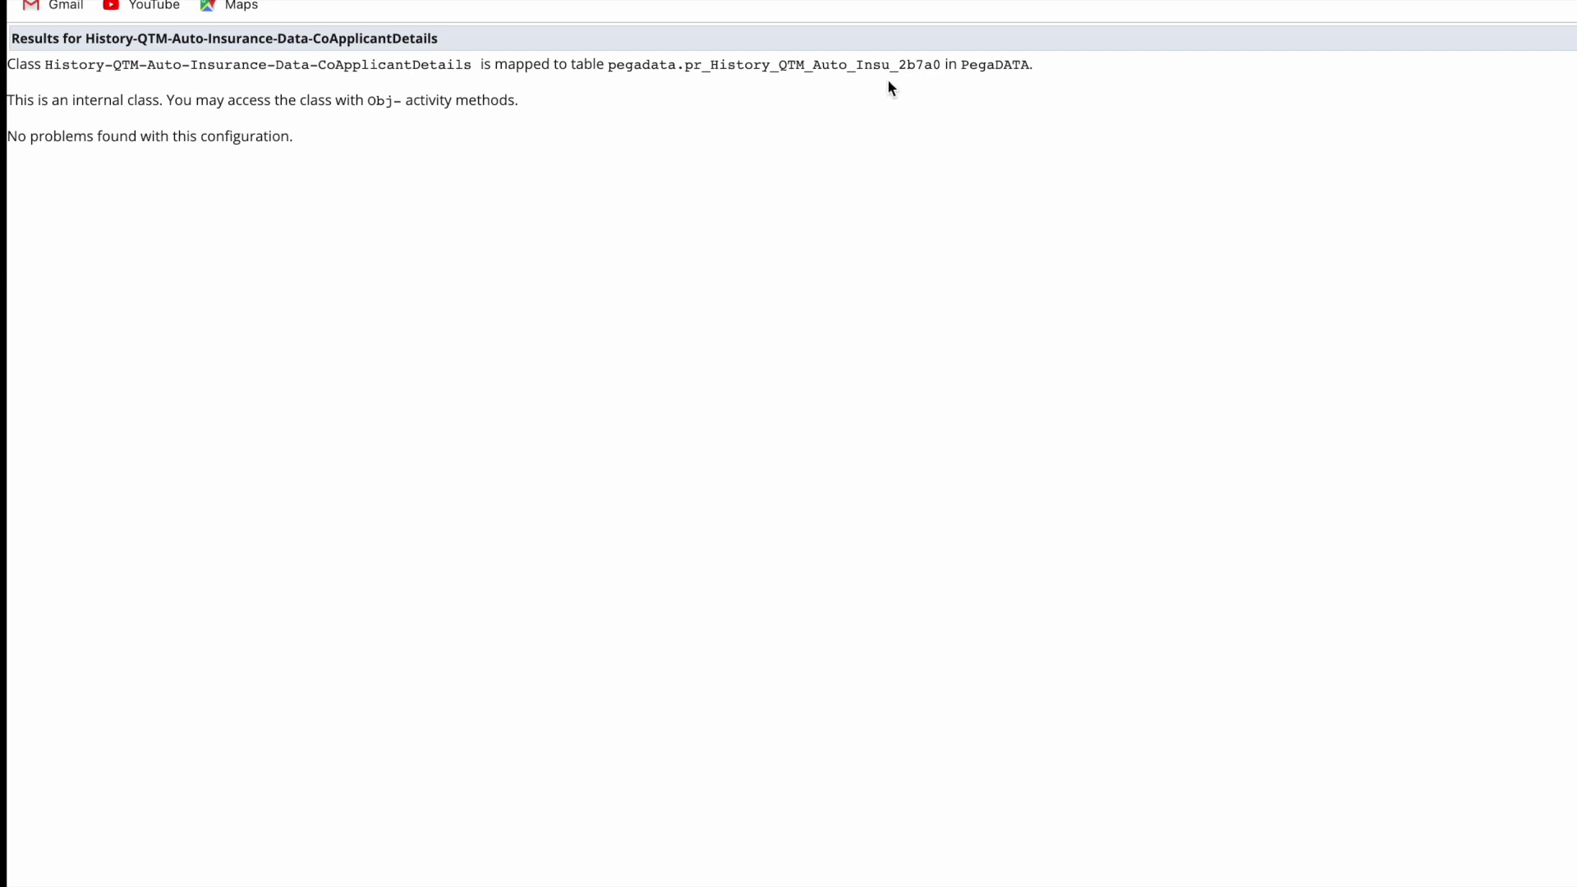
key(ctrl+w)
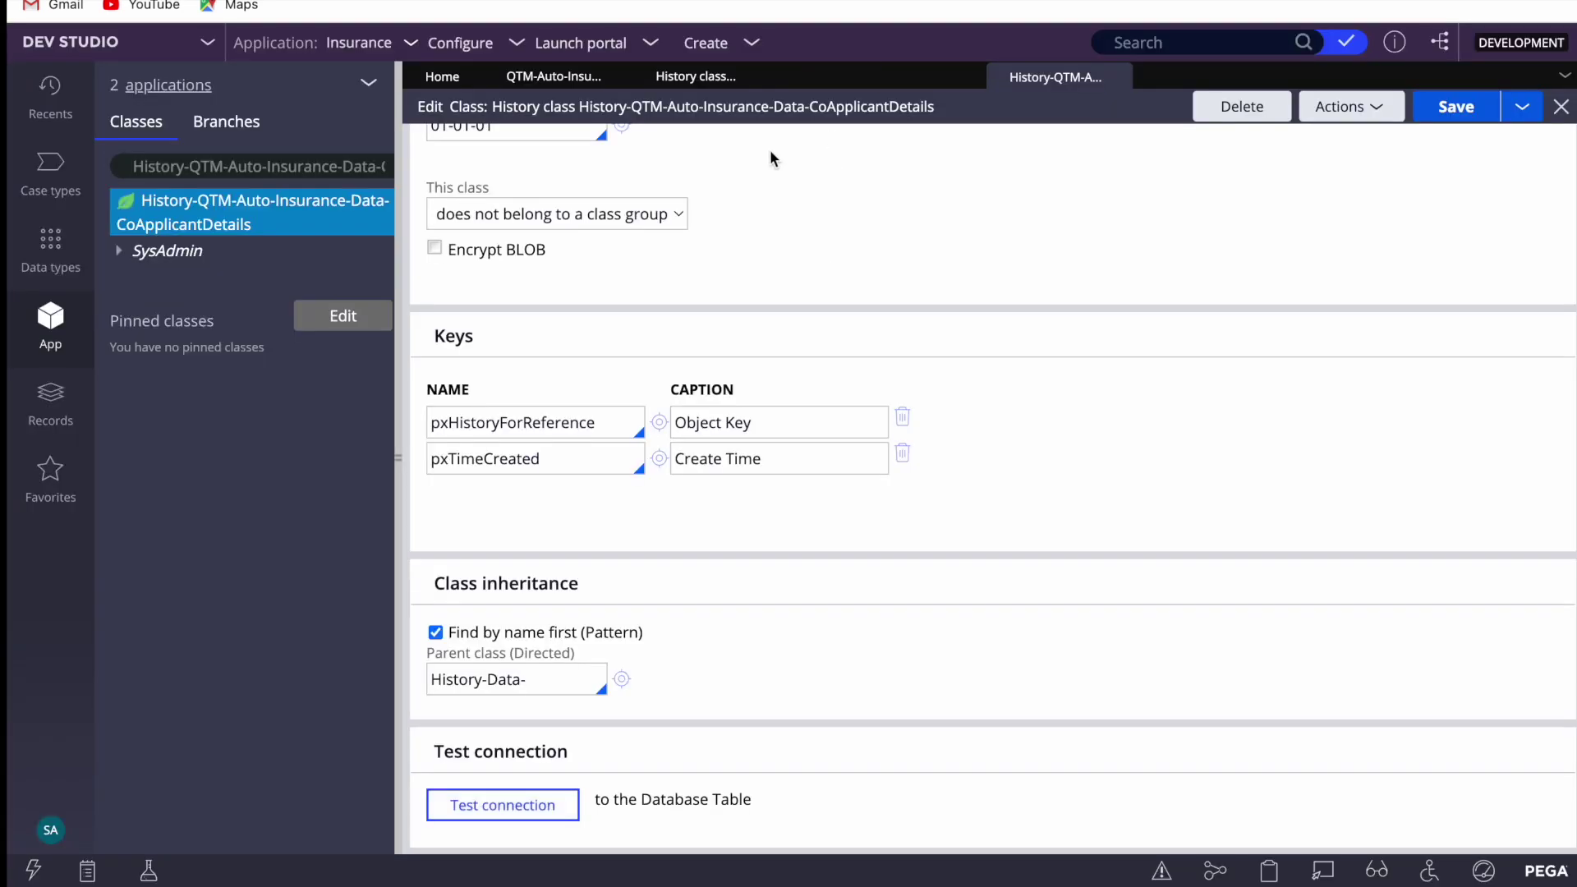
Review the history instances, the history class rule and the Co-Applicant Details data type, ending on the instances list.
scroll(770, 203, up, 3)
click(695, 76)
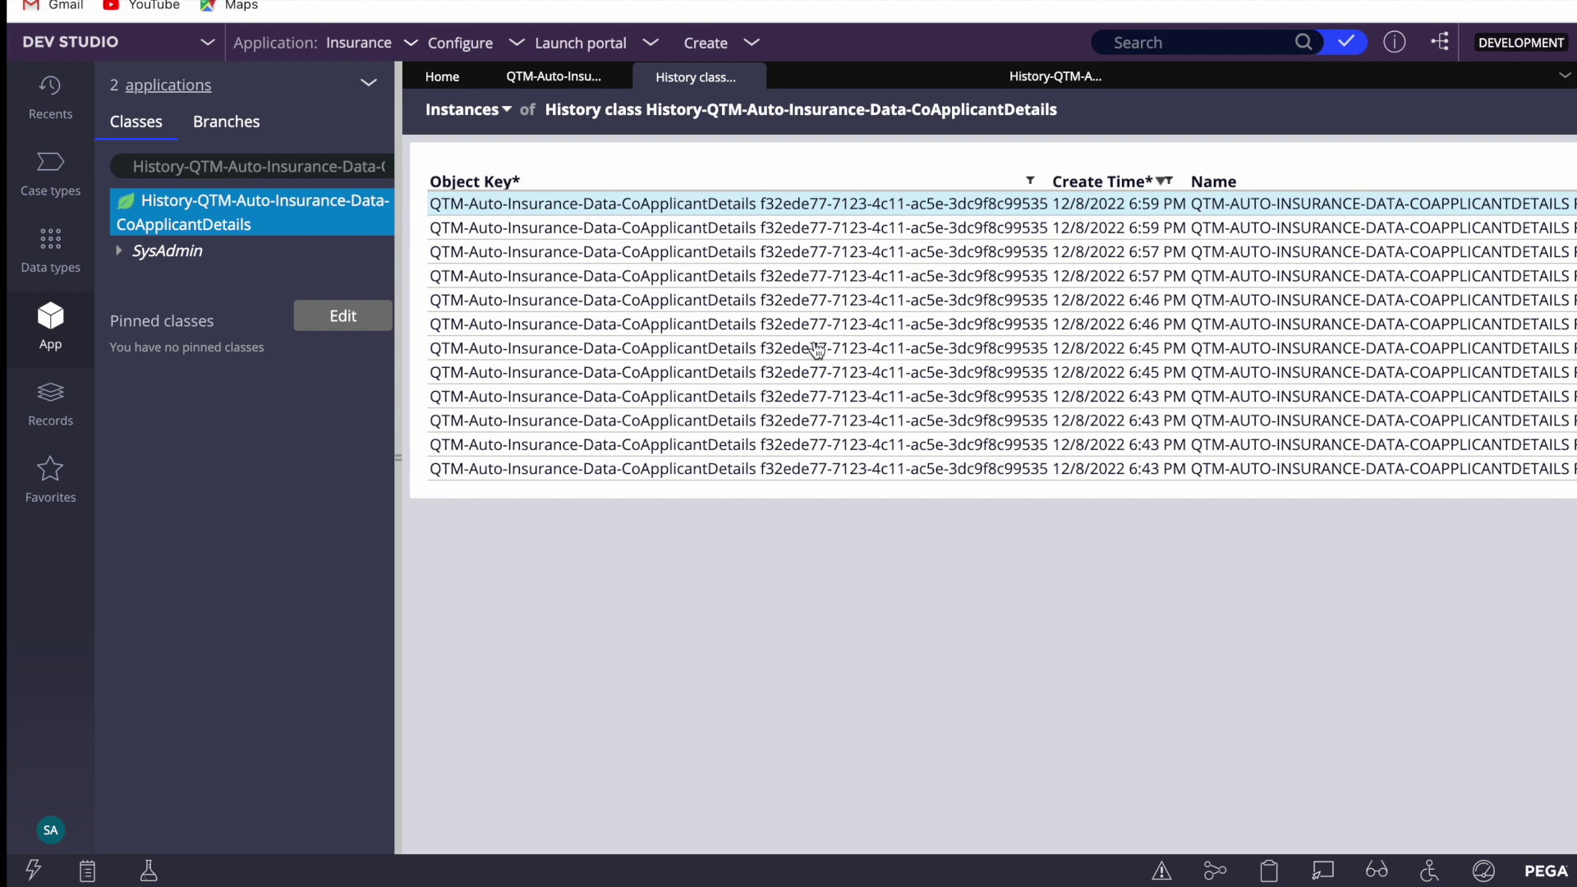
click(1033, 78)
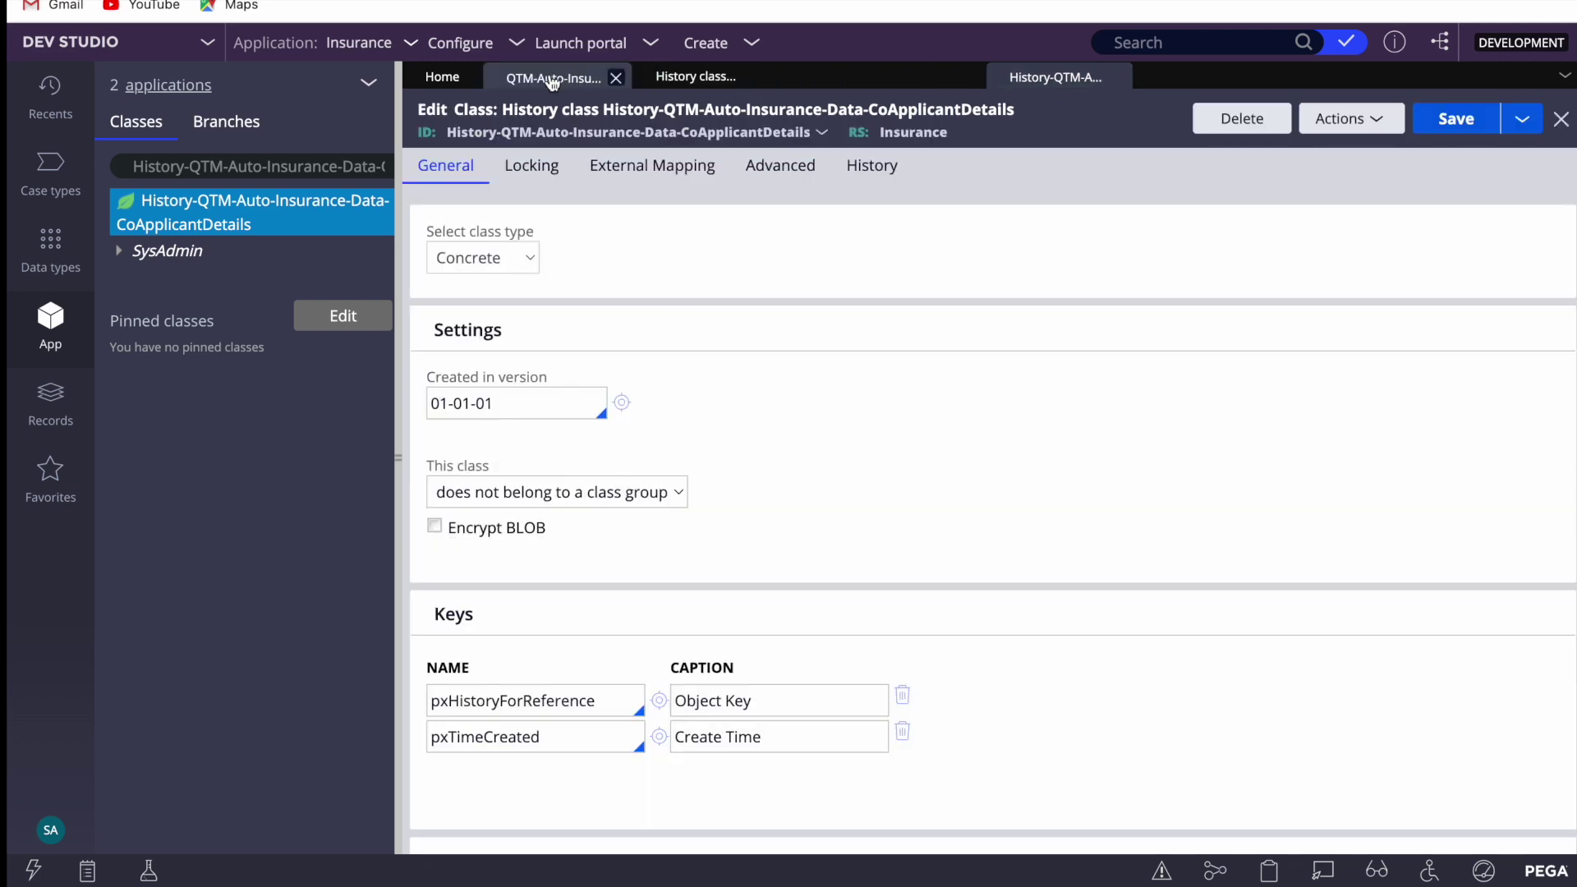
click(553, 76)
click(696, 76)
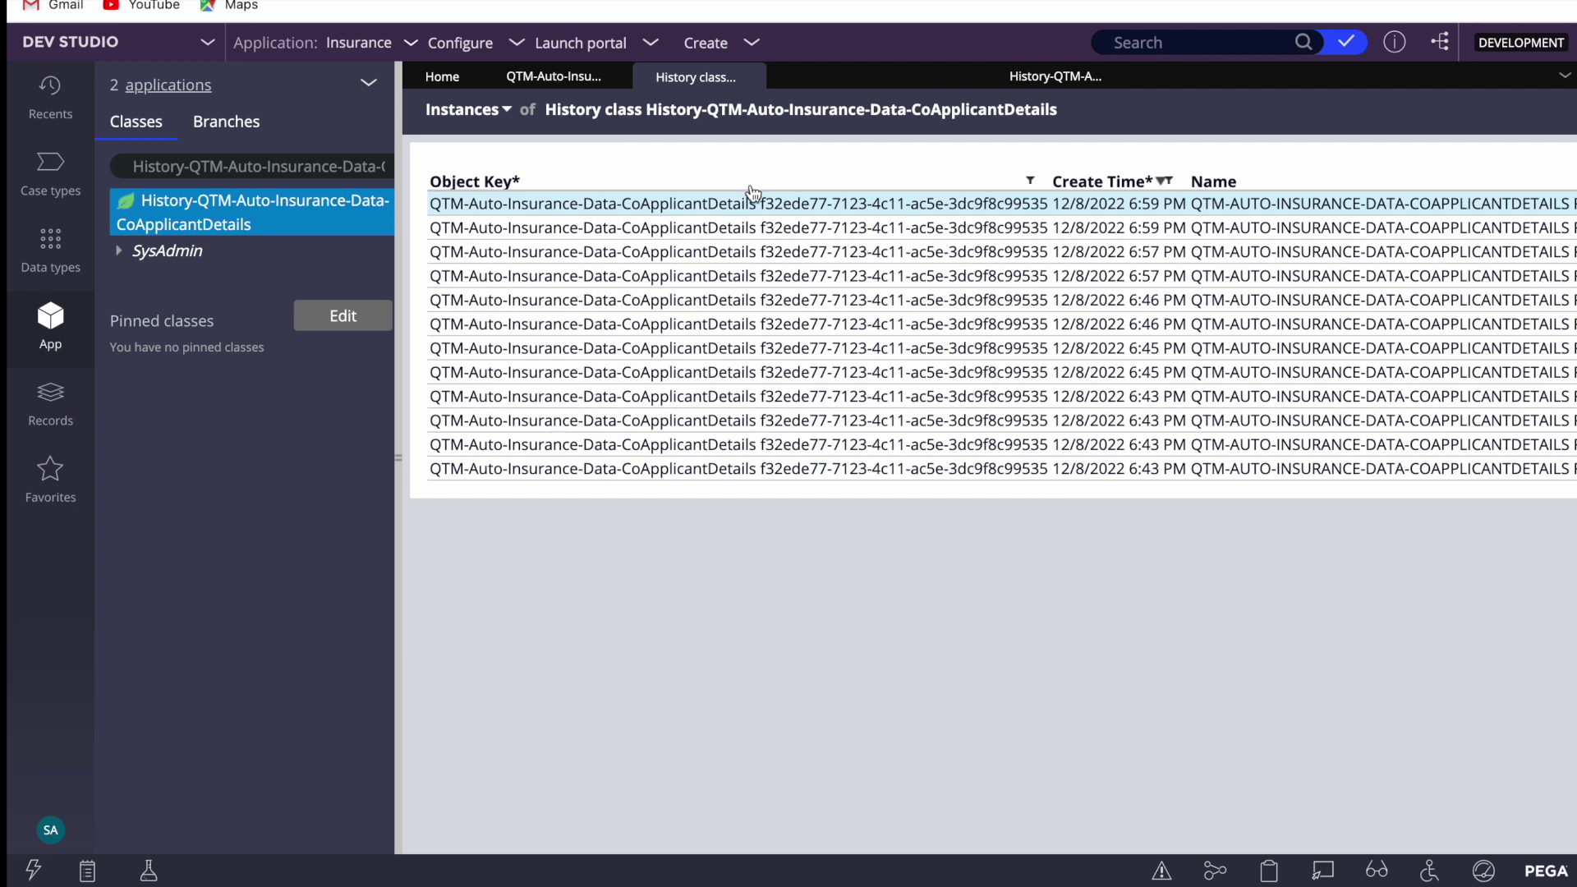
Inspect pxUpdateSystemID, pxCreateOperator and MobileNumber in the newest snapshot's XML, and close the snapshot.
click(724, 205)
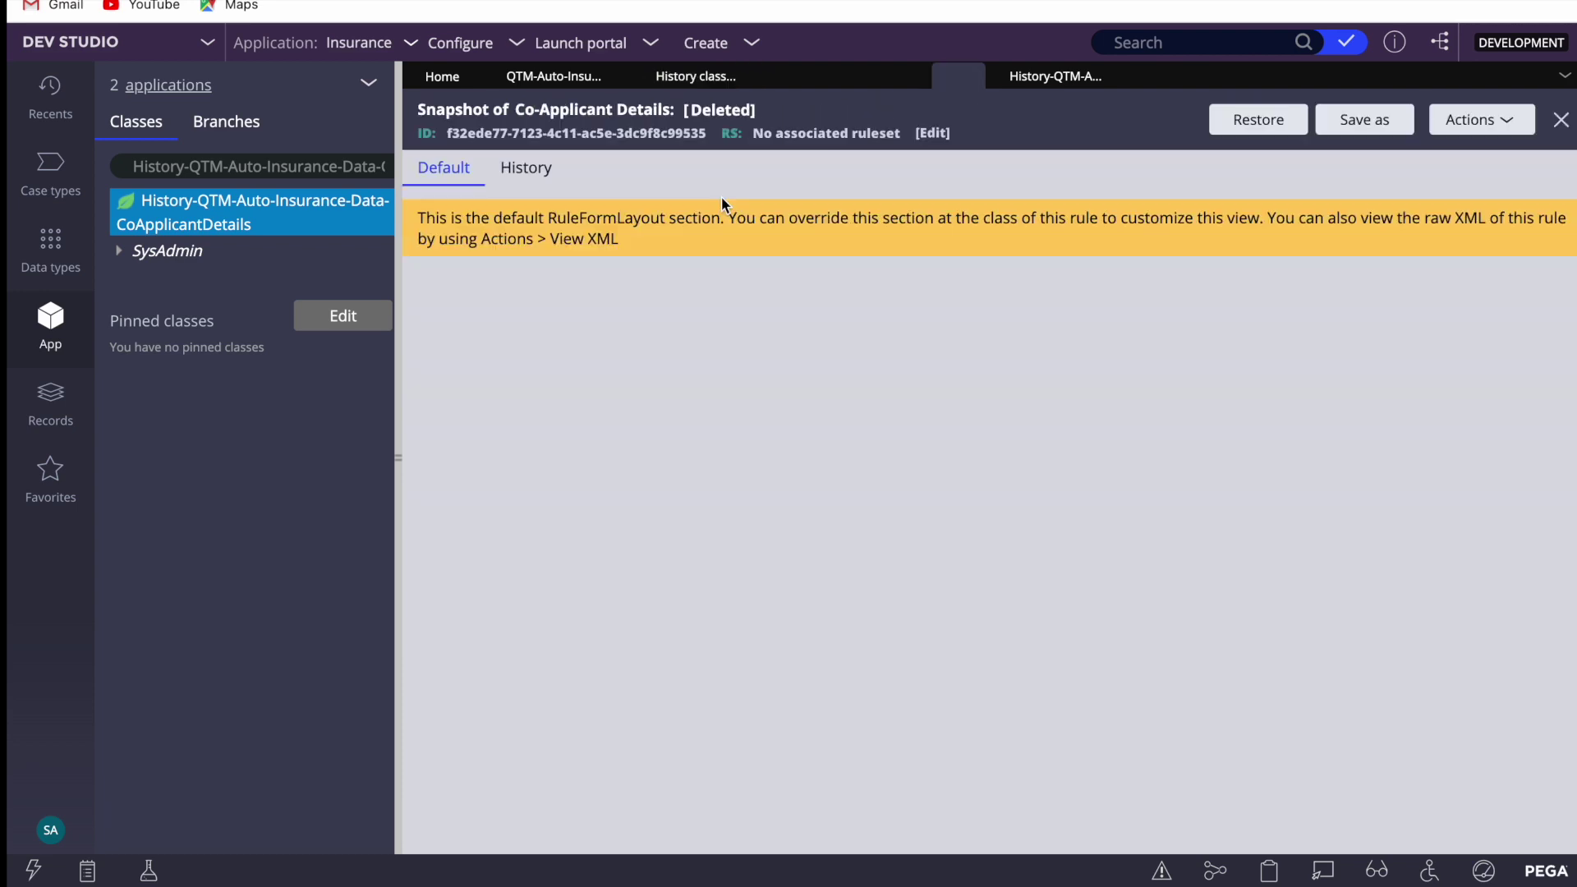
click(1487, 125)
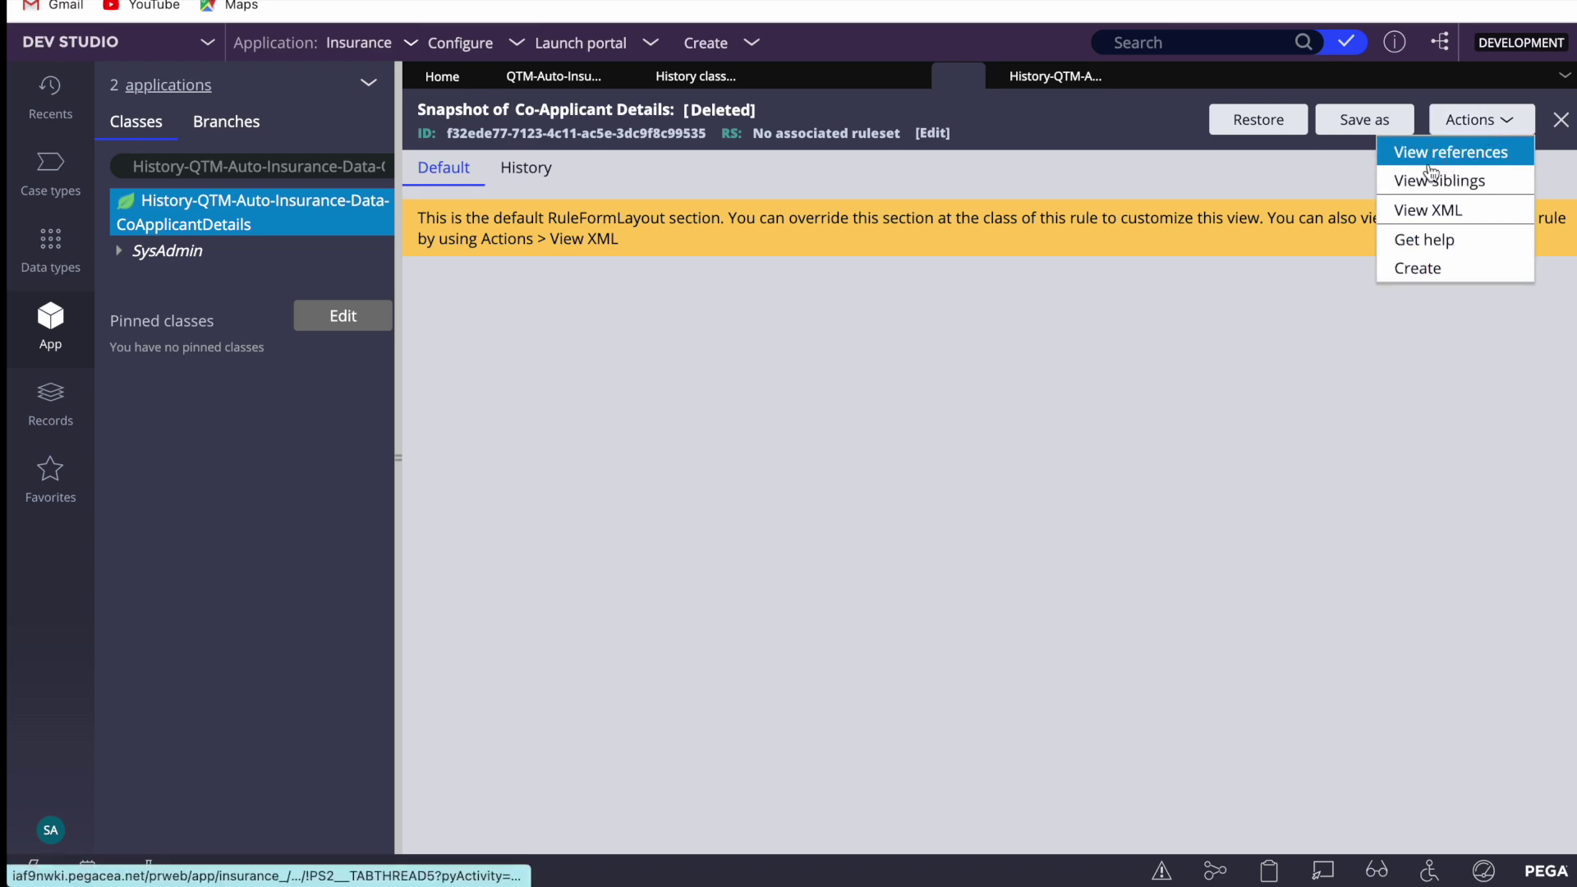
click(1430, 209)
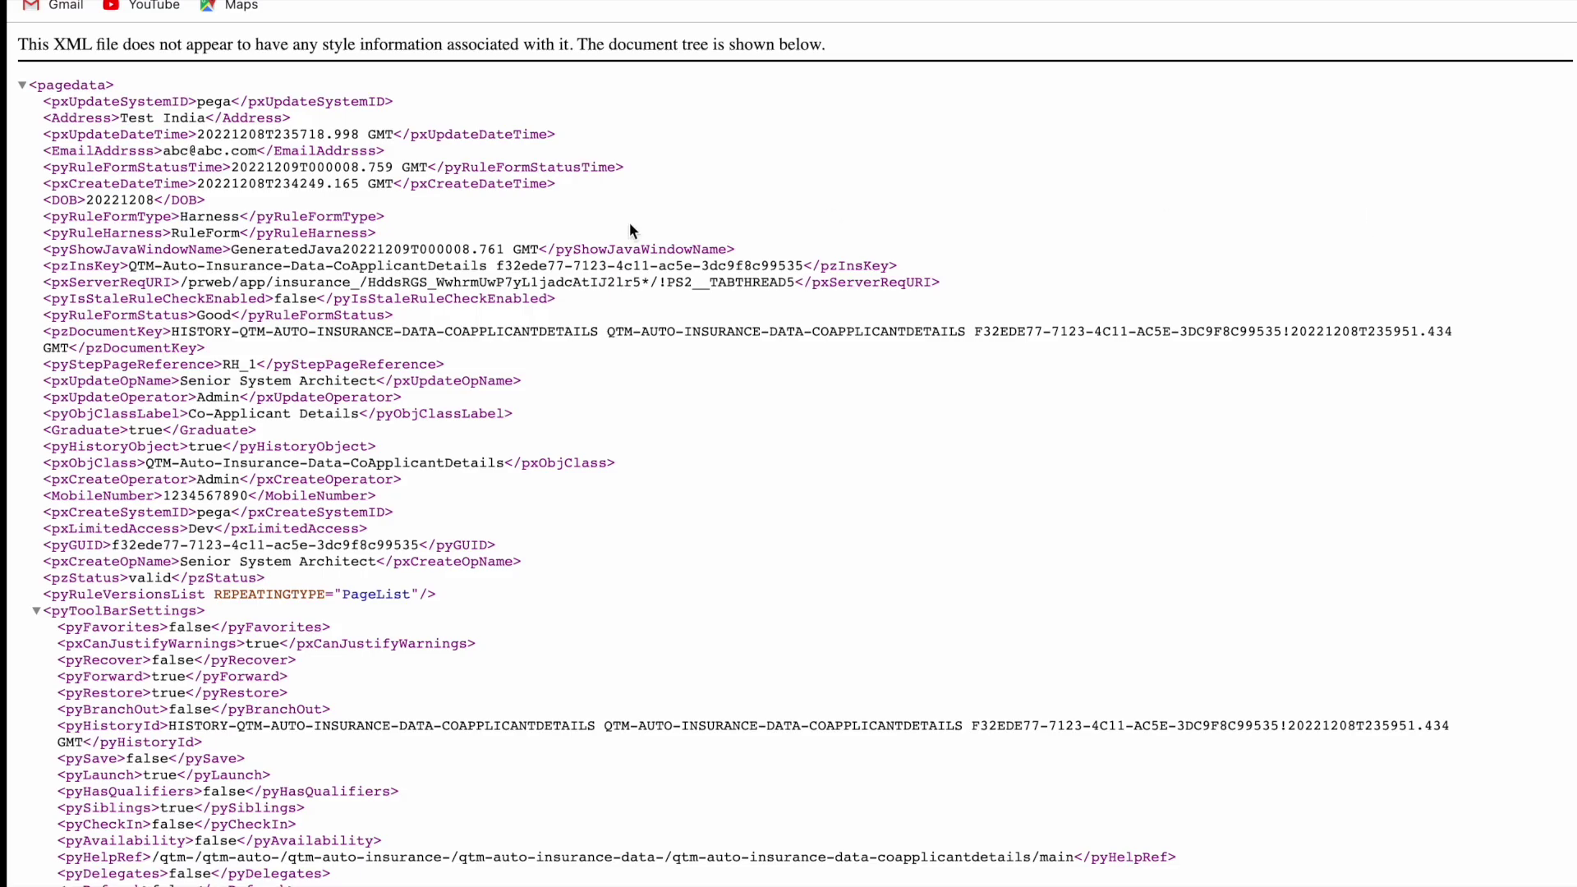
double_click(128, 102)
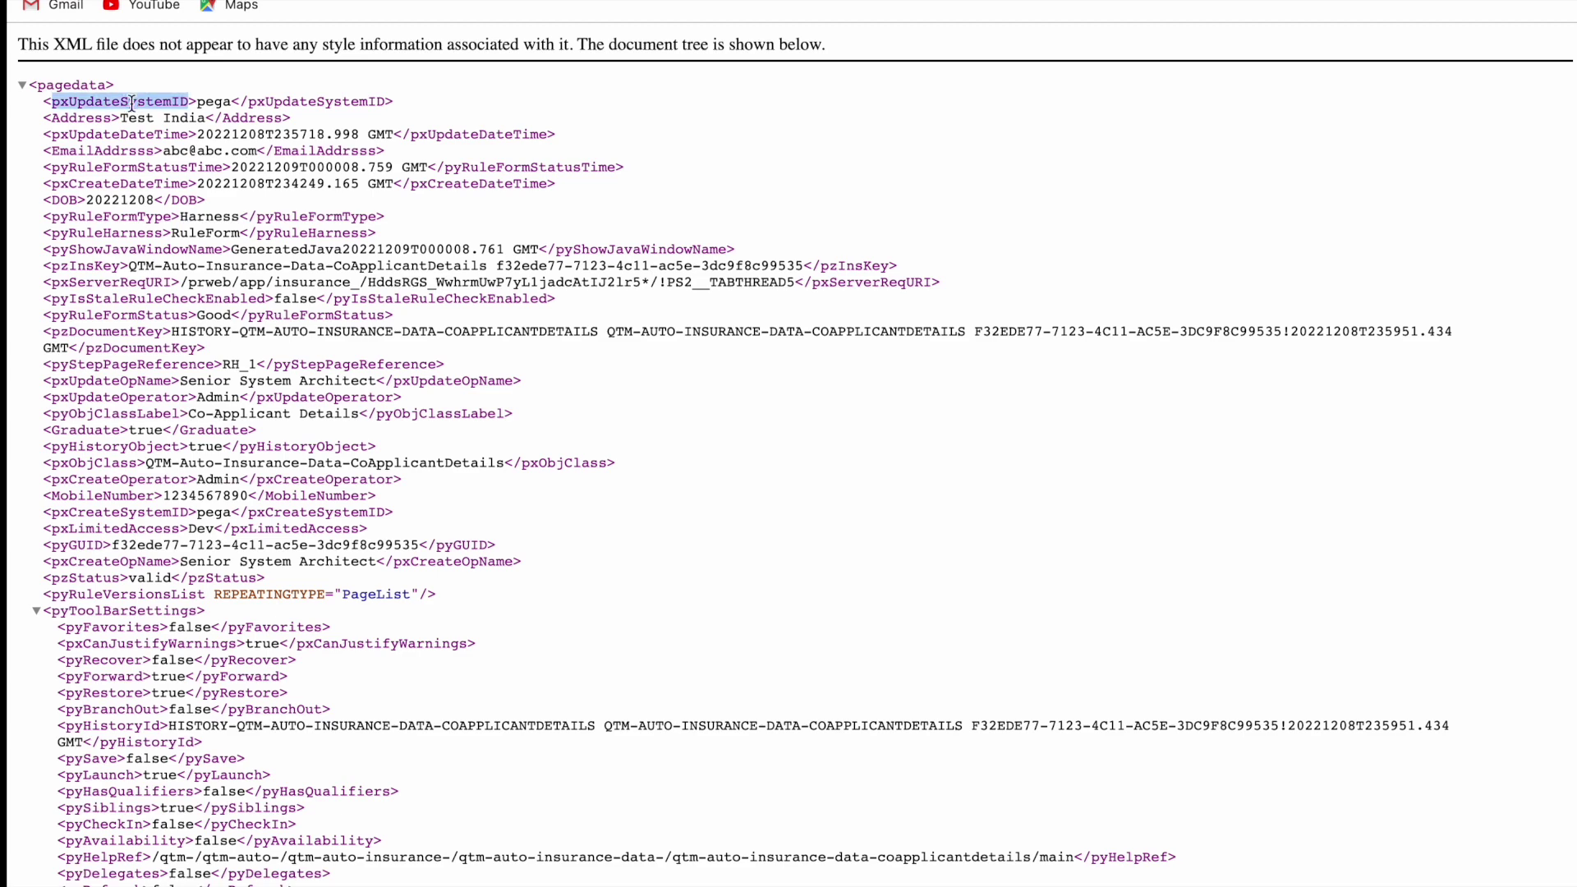
double_click(97, 477)
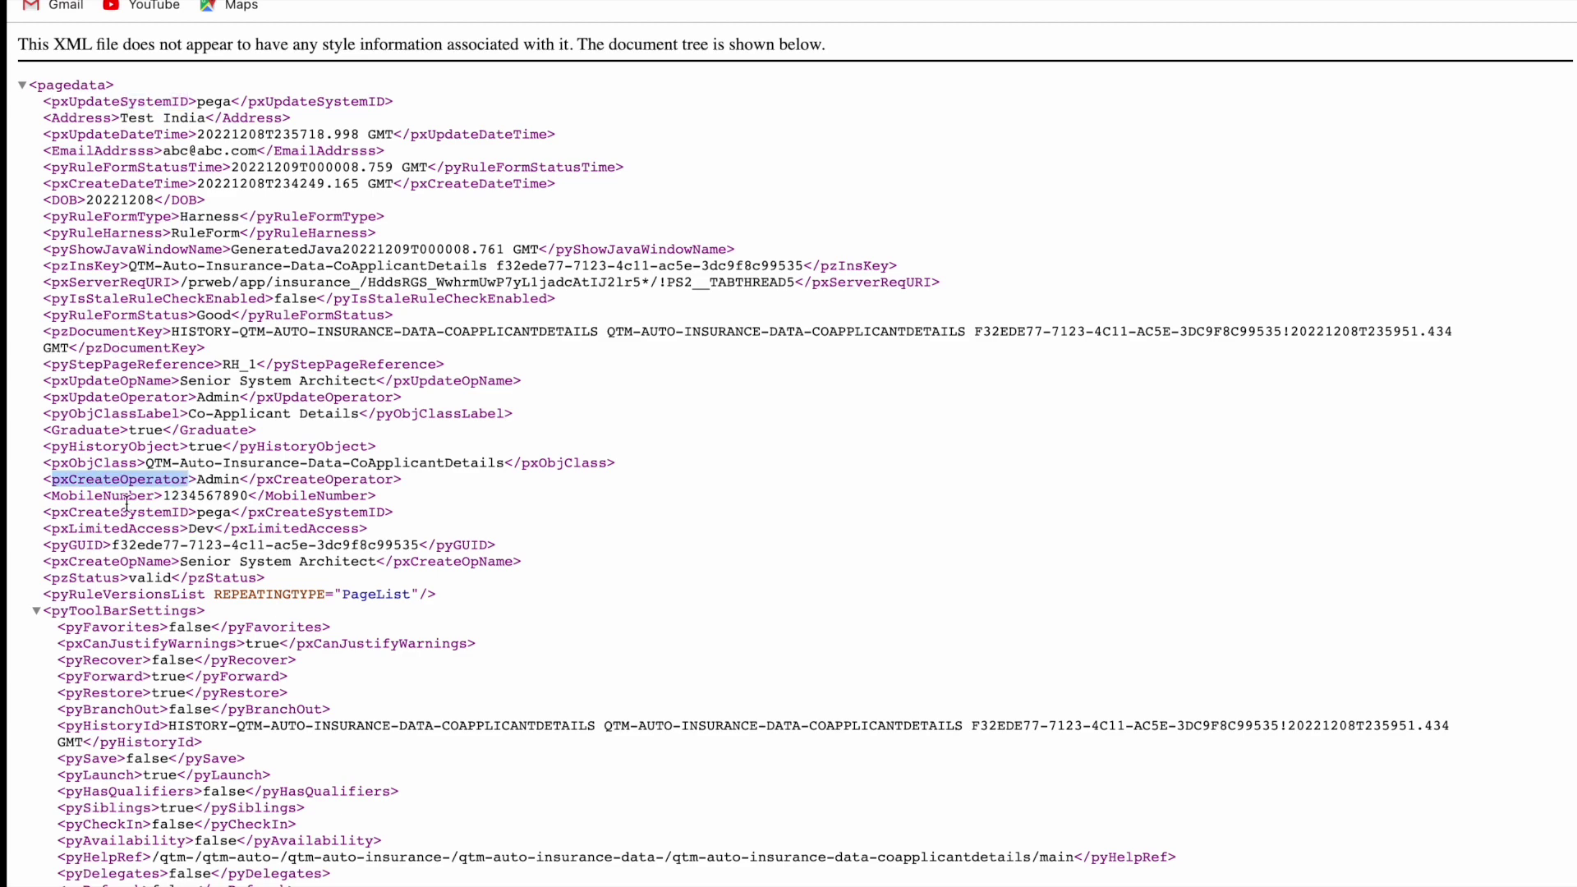
double_click(128, 498)
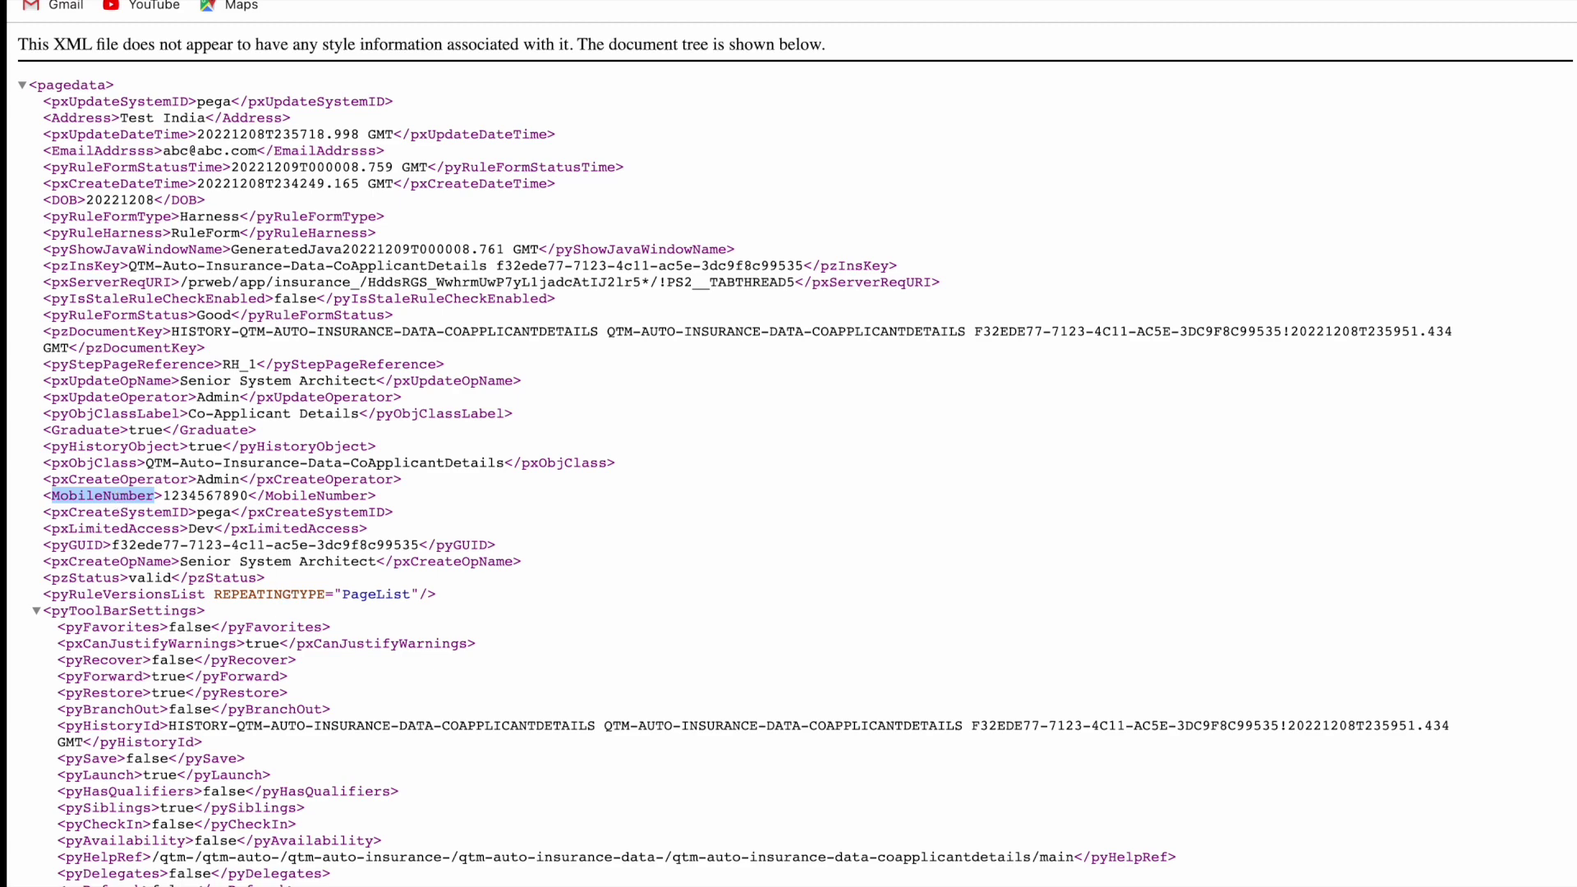
key(ctrl+w)
mouse_move(975, 76)
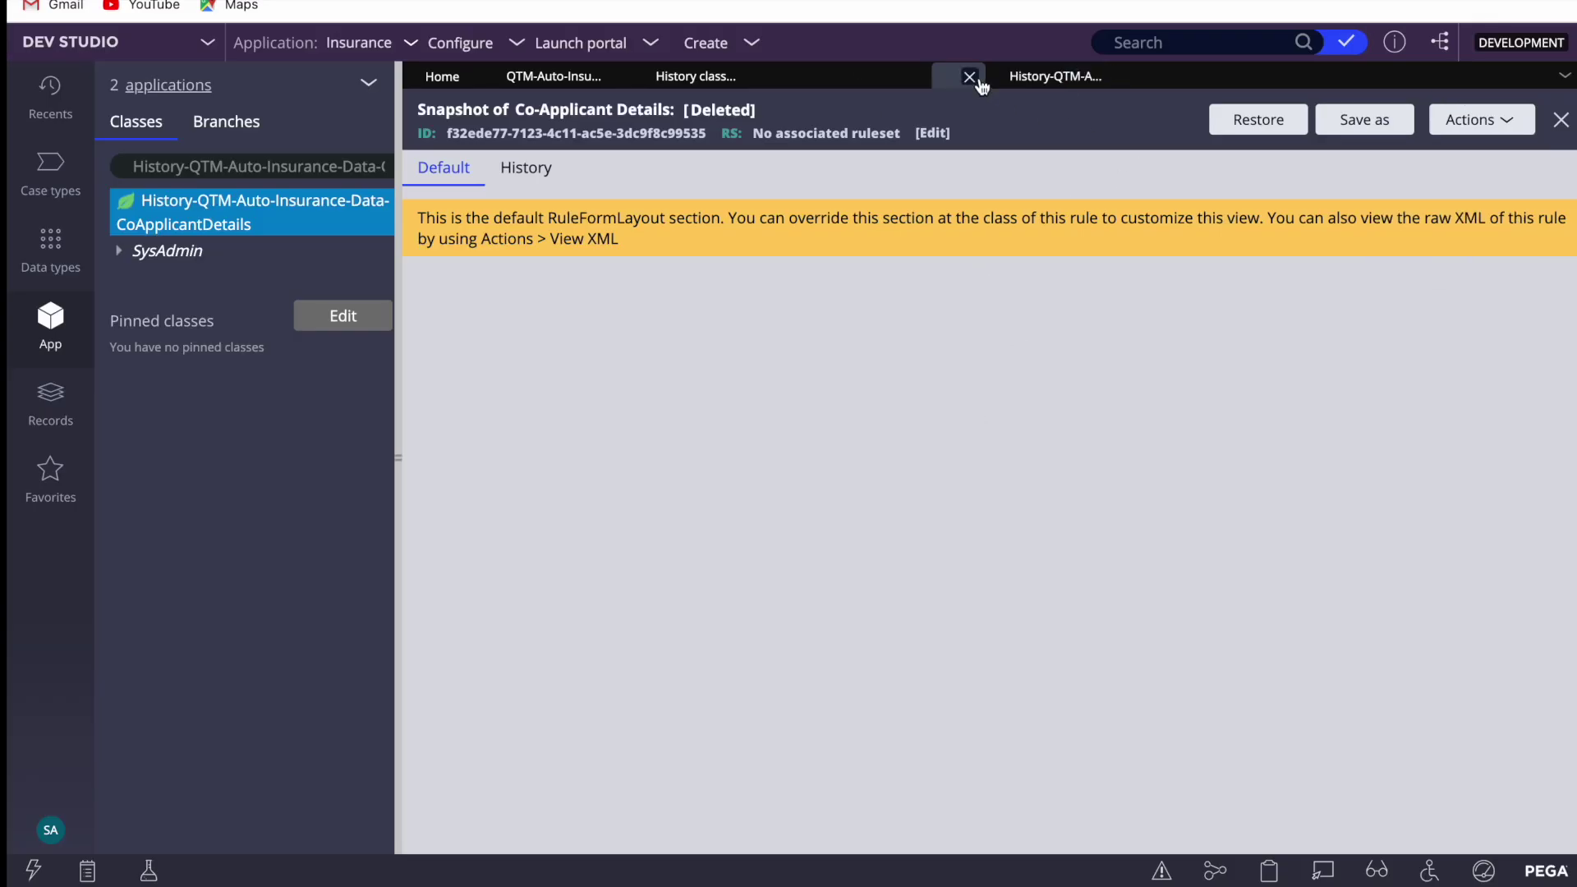
click(970, 76)
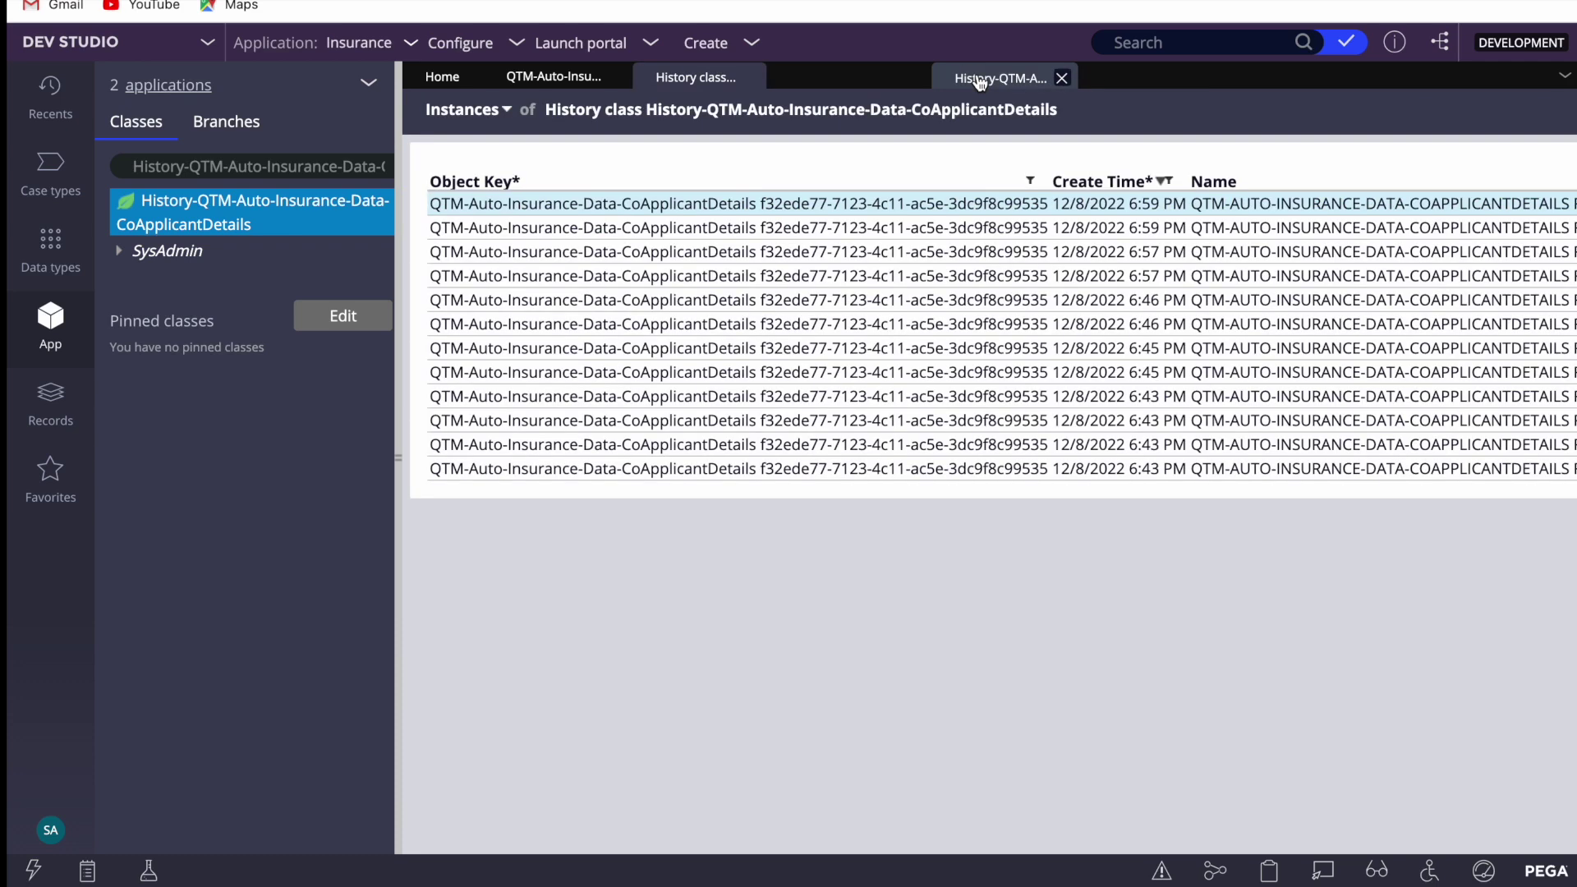
Close the history class rule and review the Co-Applicant Details record alongside its history instances.
click(1065, 75)
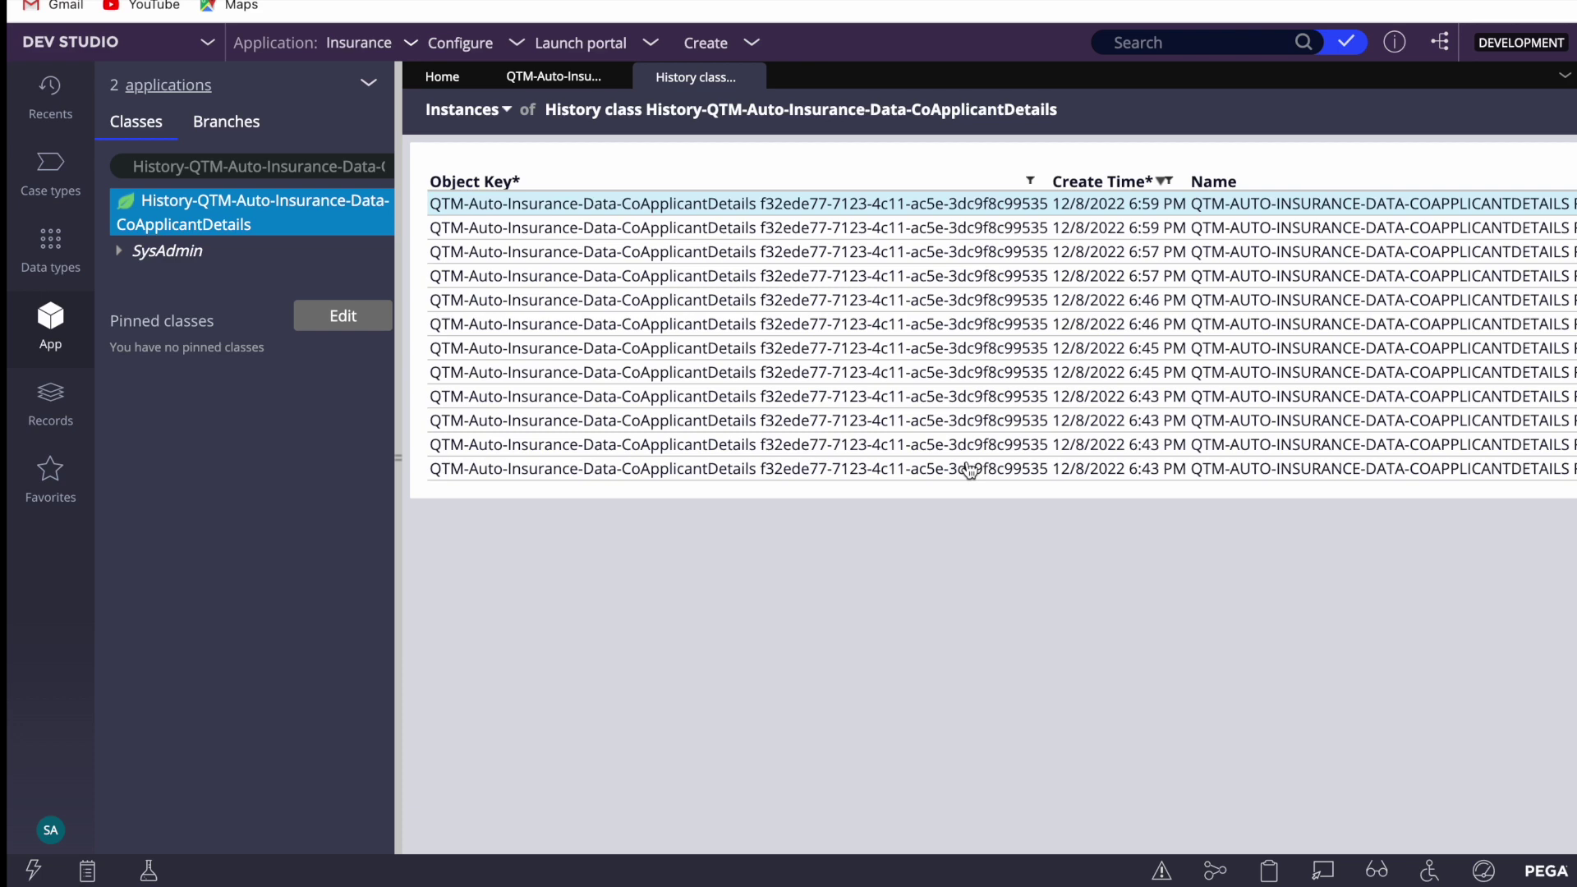
click(556, 76)
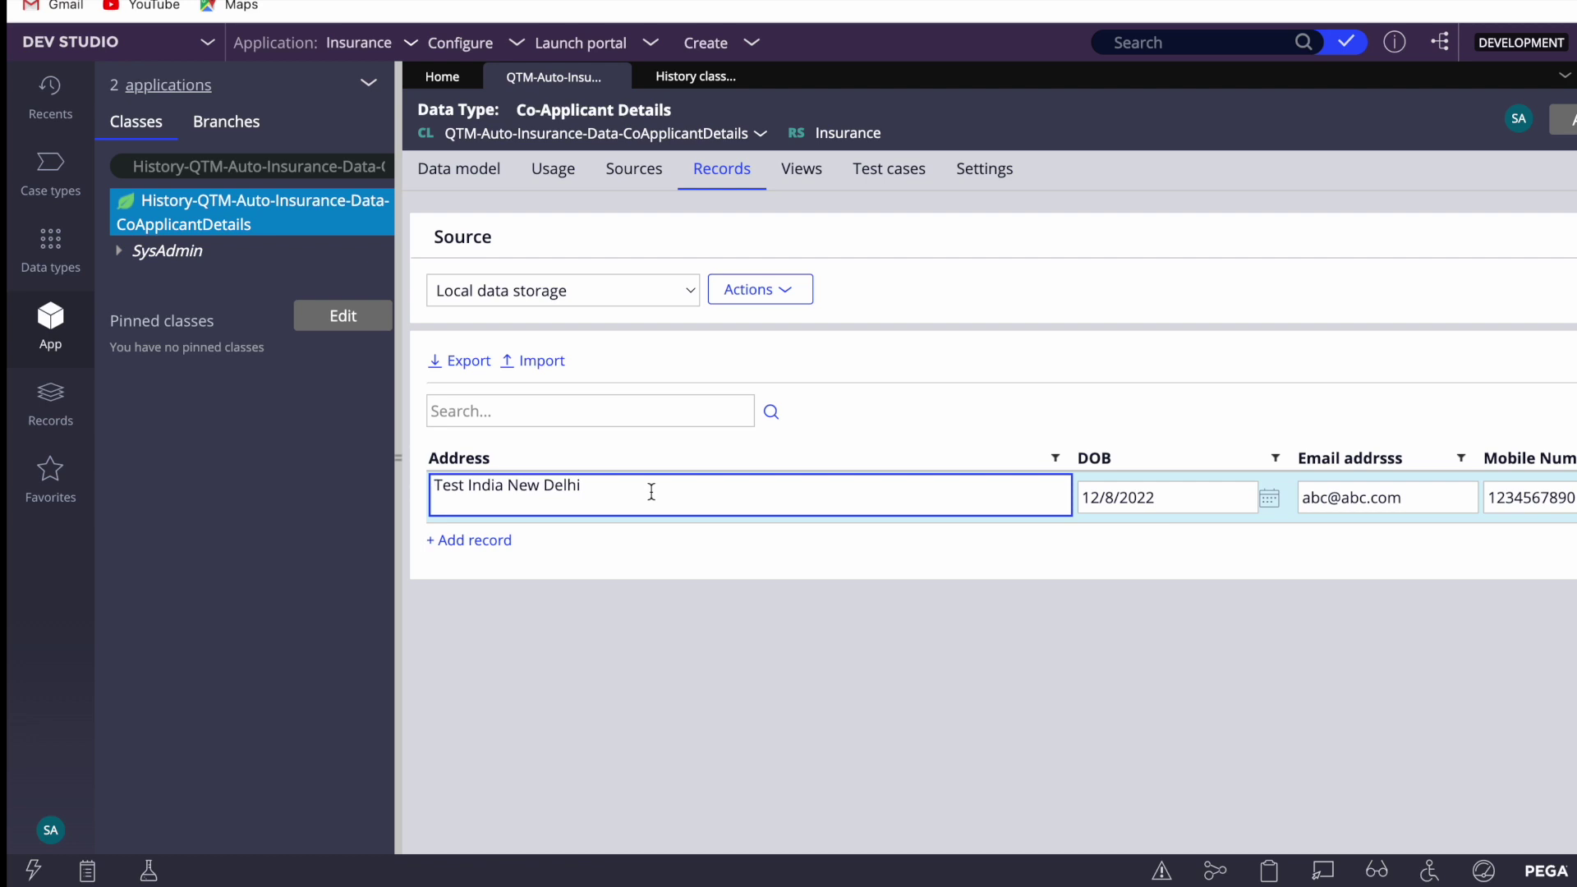
click(698, 76)
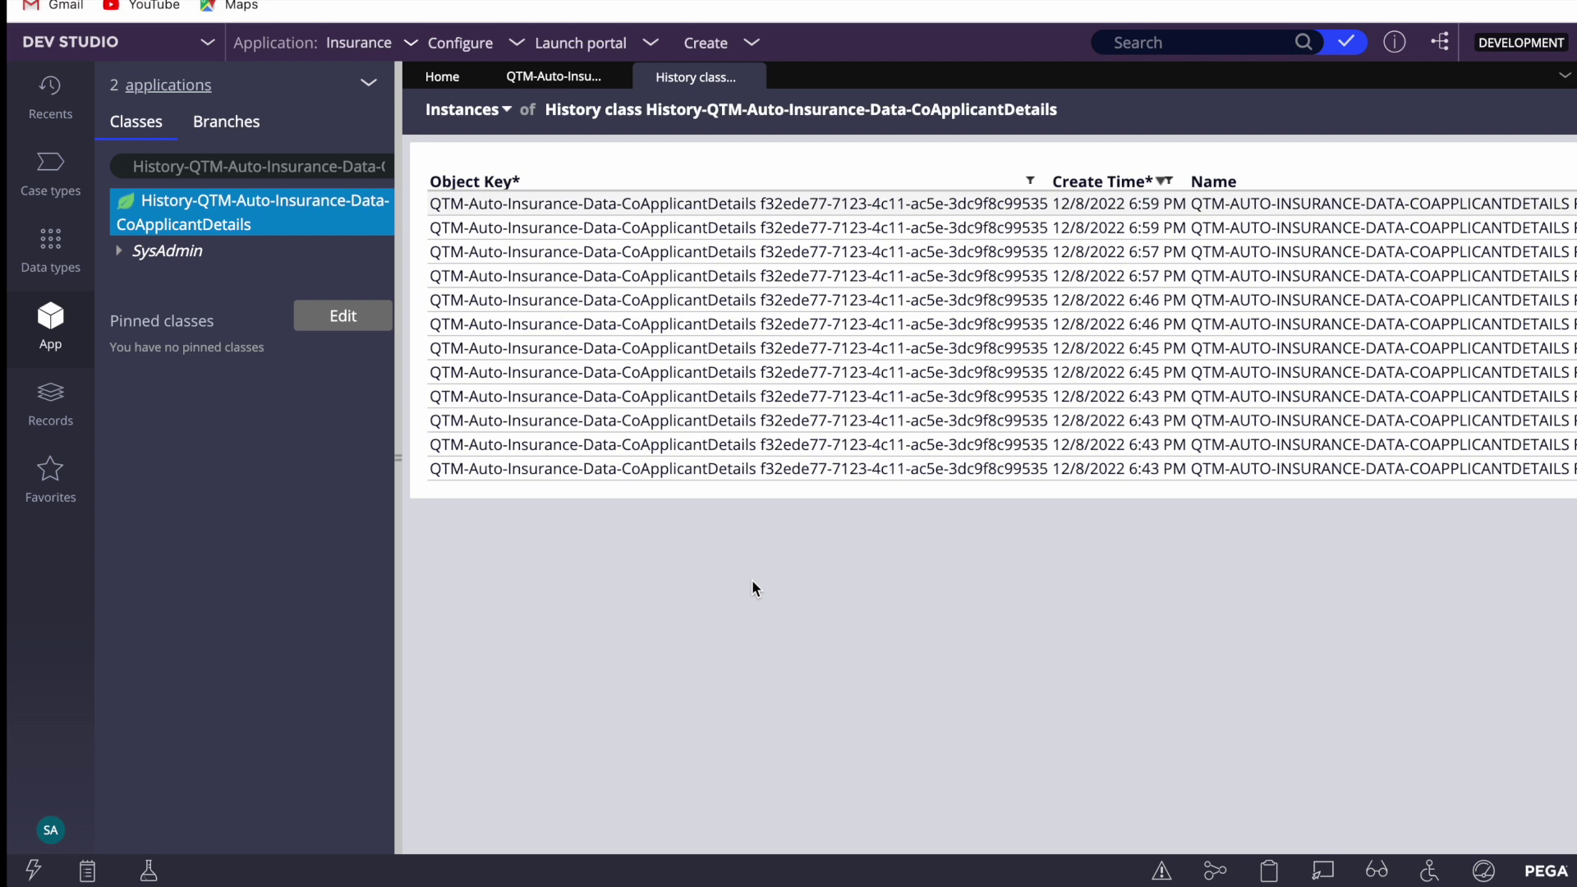
Open the list of Declare Trigger rules from the Decision category of the records.
click(50, 402)
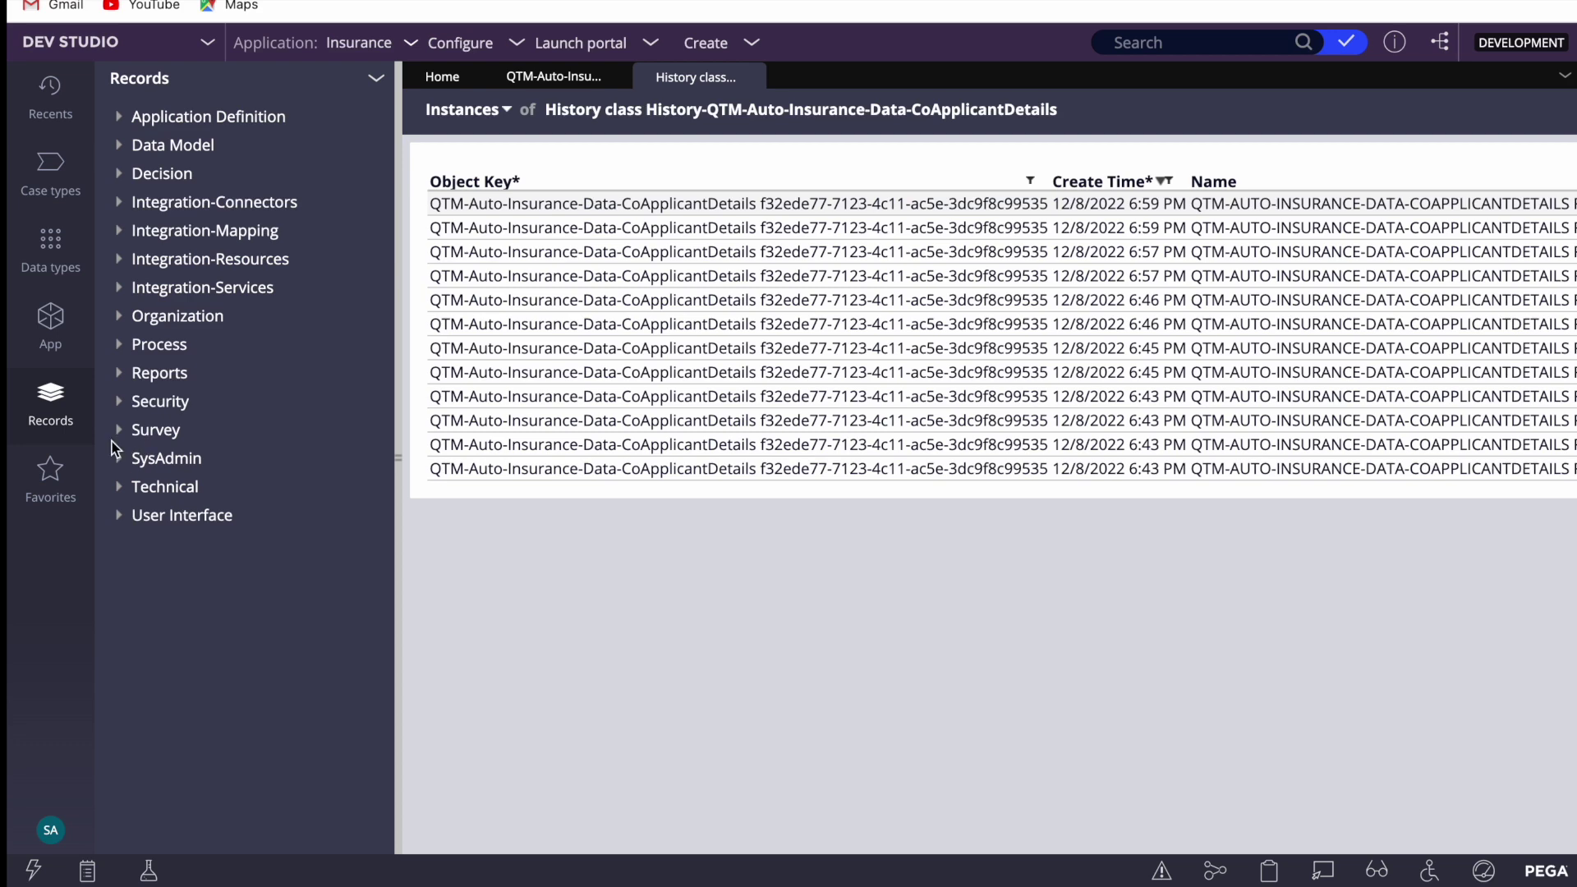
click(123, 177)
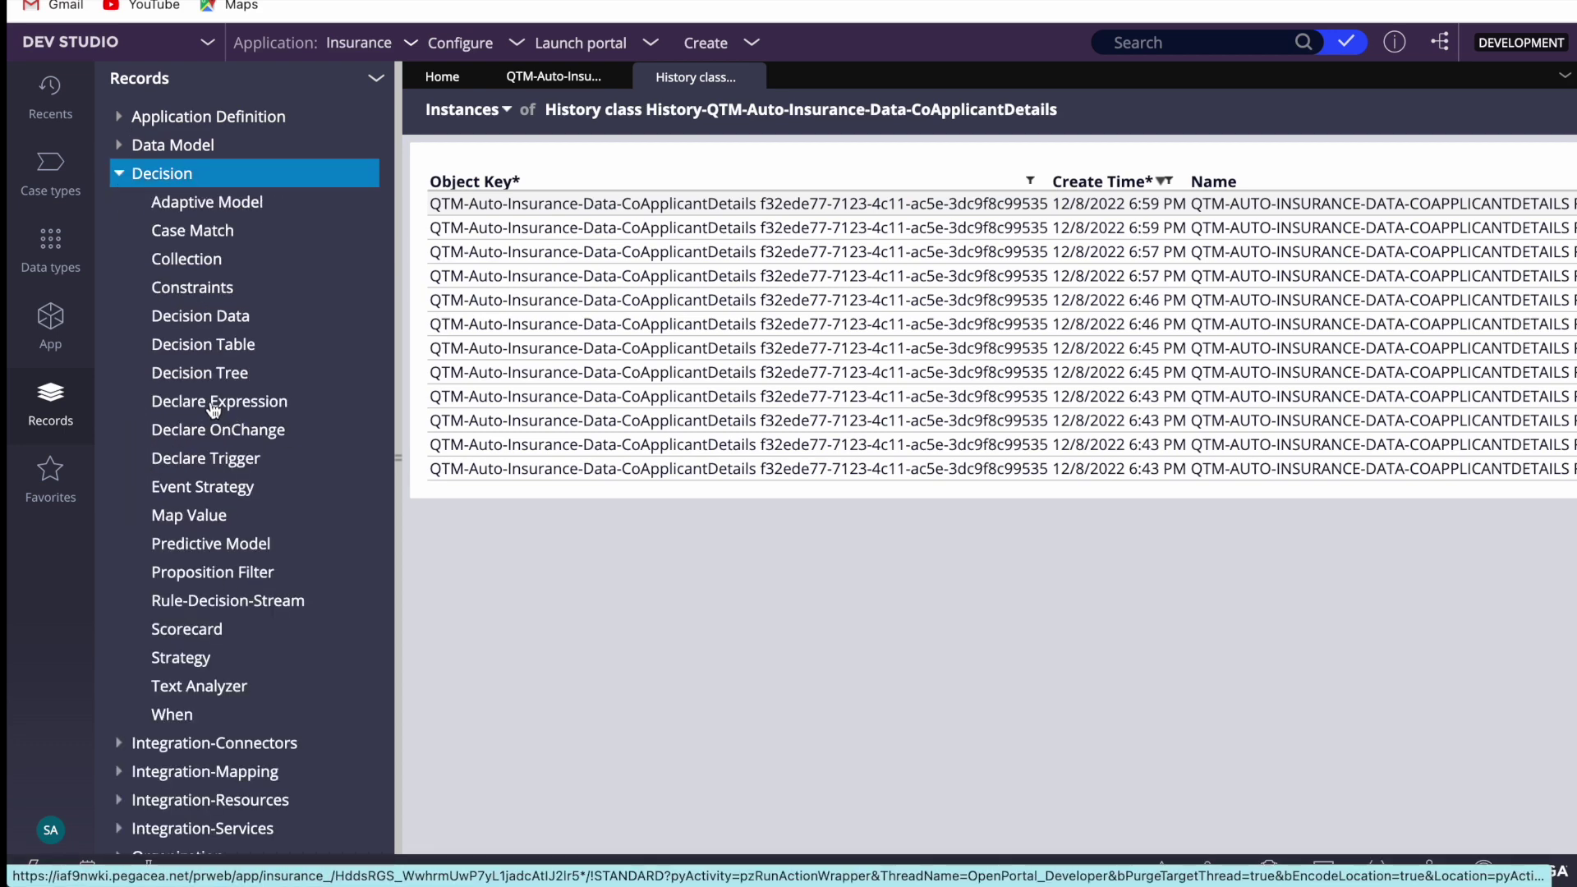
click(211, 466)
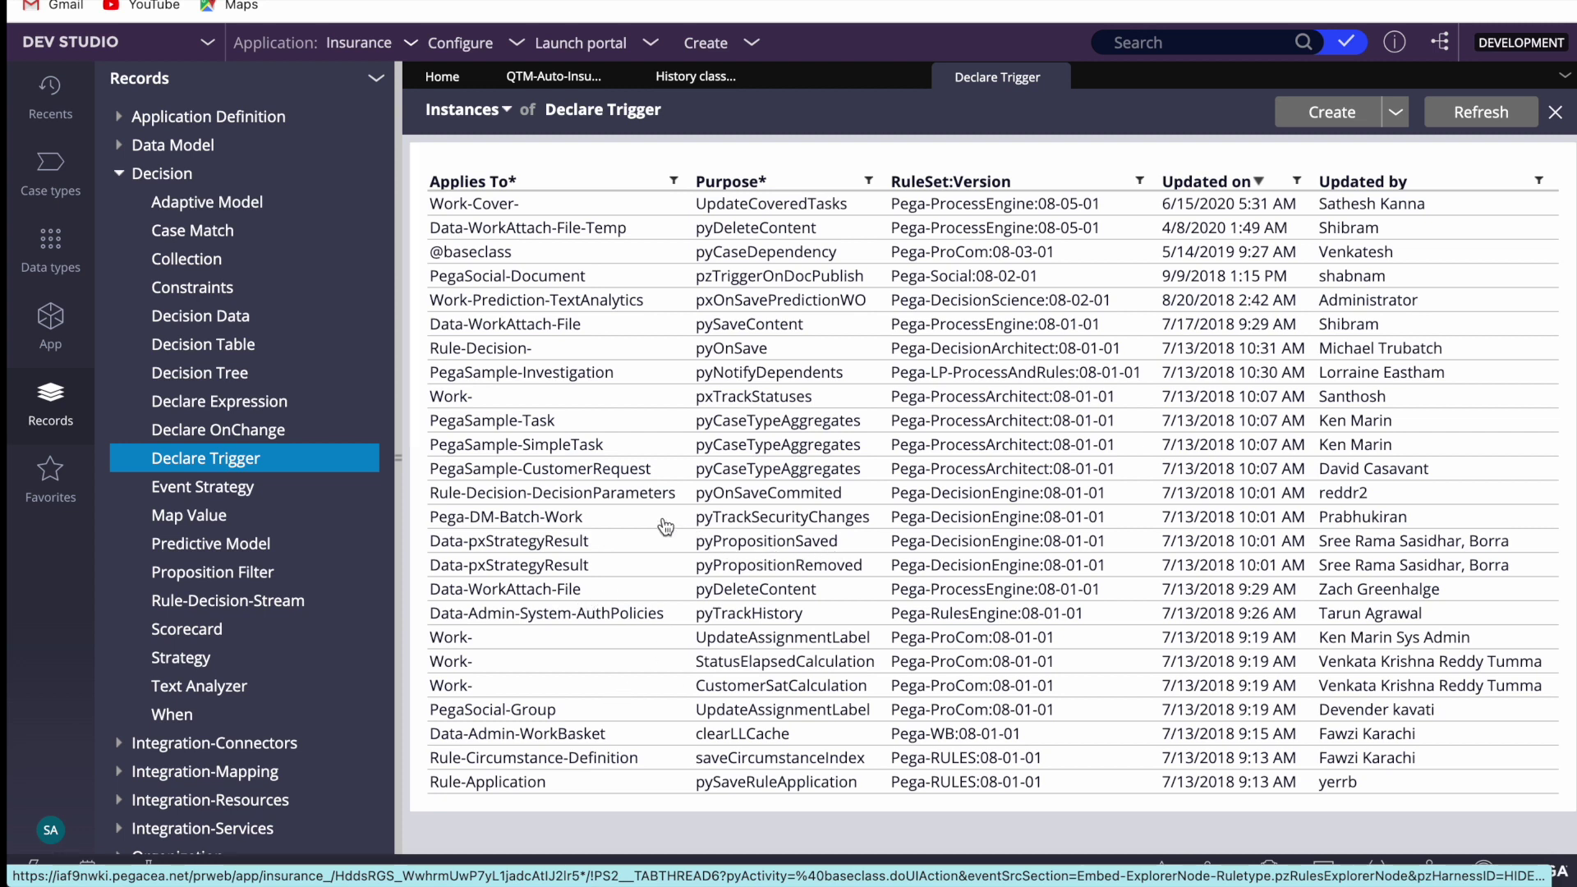
Filter the Declare Trigger rules by Applies To with "baseclass", and refresh the list to clear the filter.
click(674, 182)
click(713, 269)
text(basec)
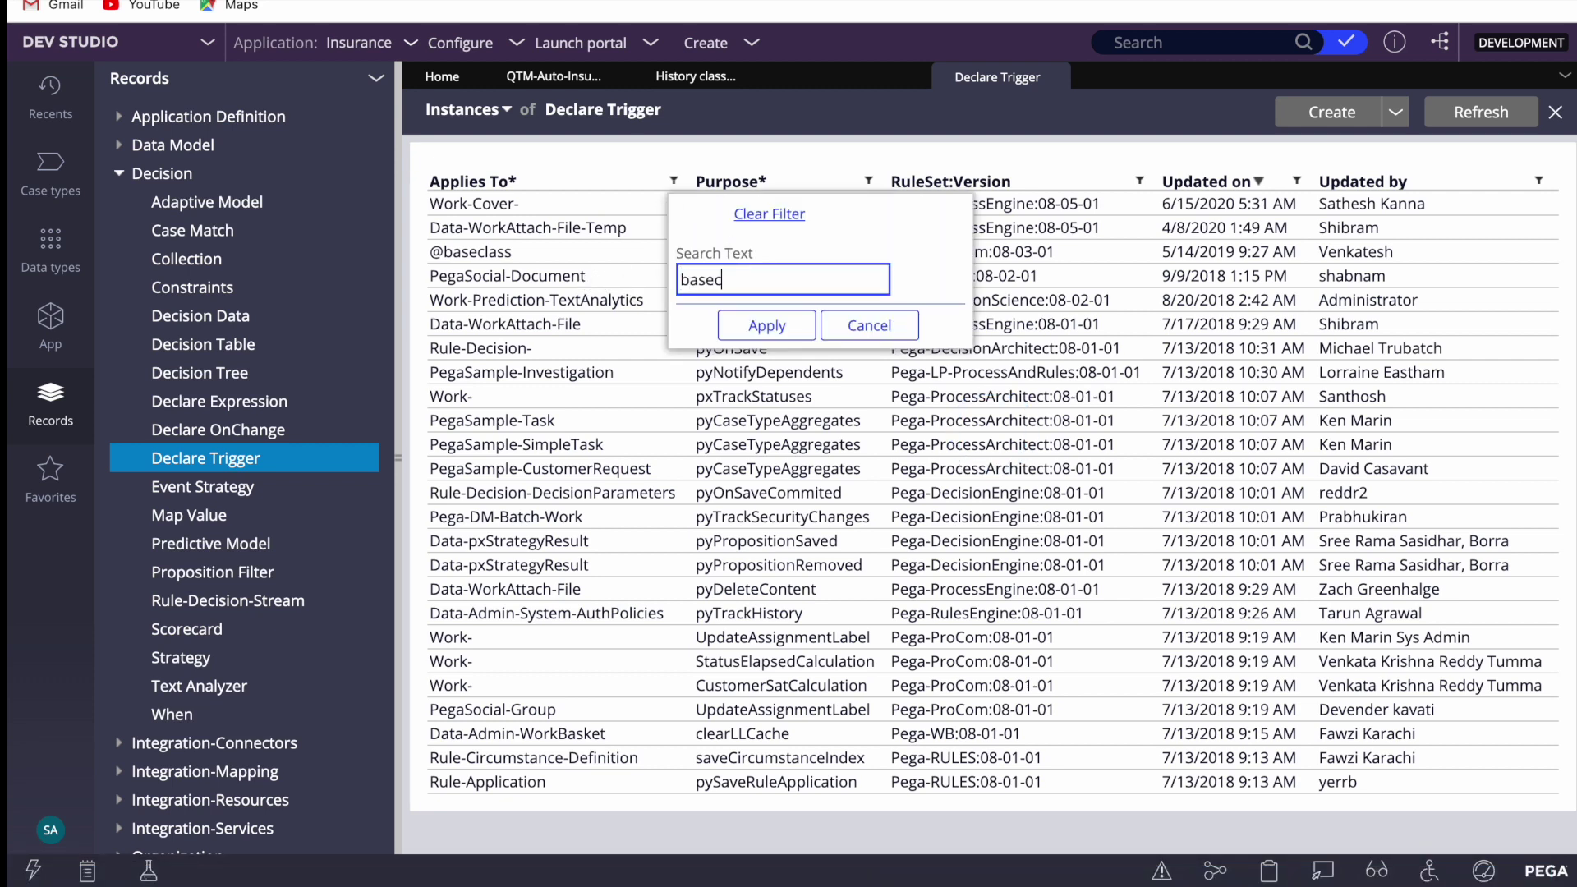
text(lass)
click(751, 324)
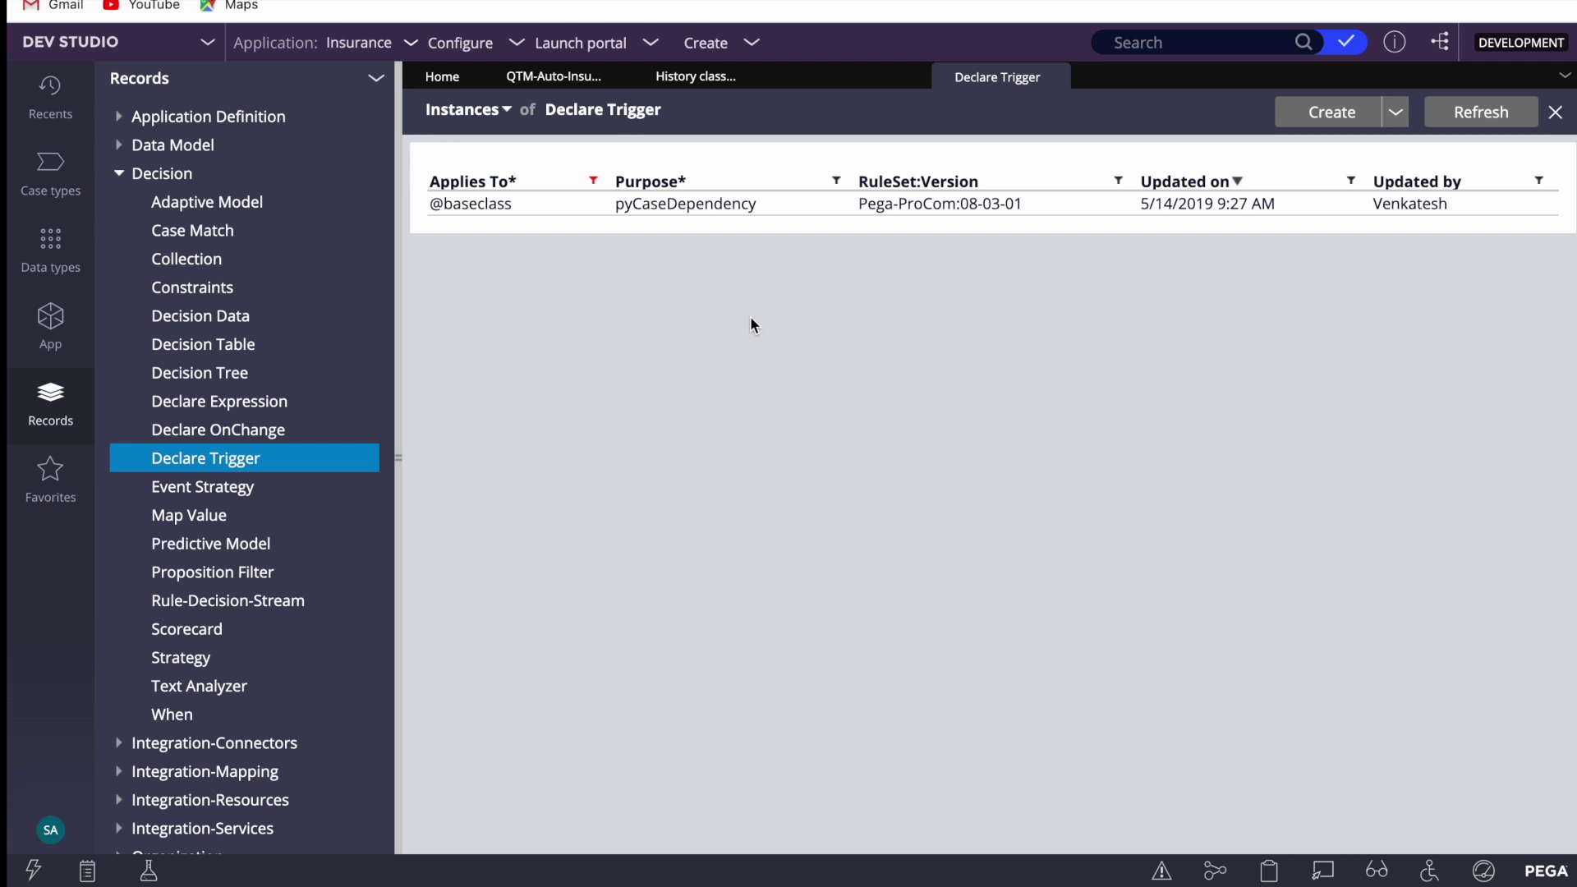
click(1436, 112)
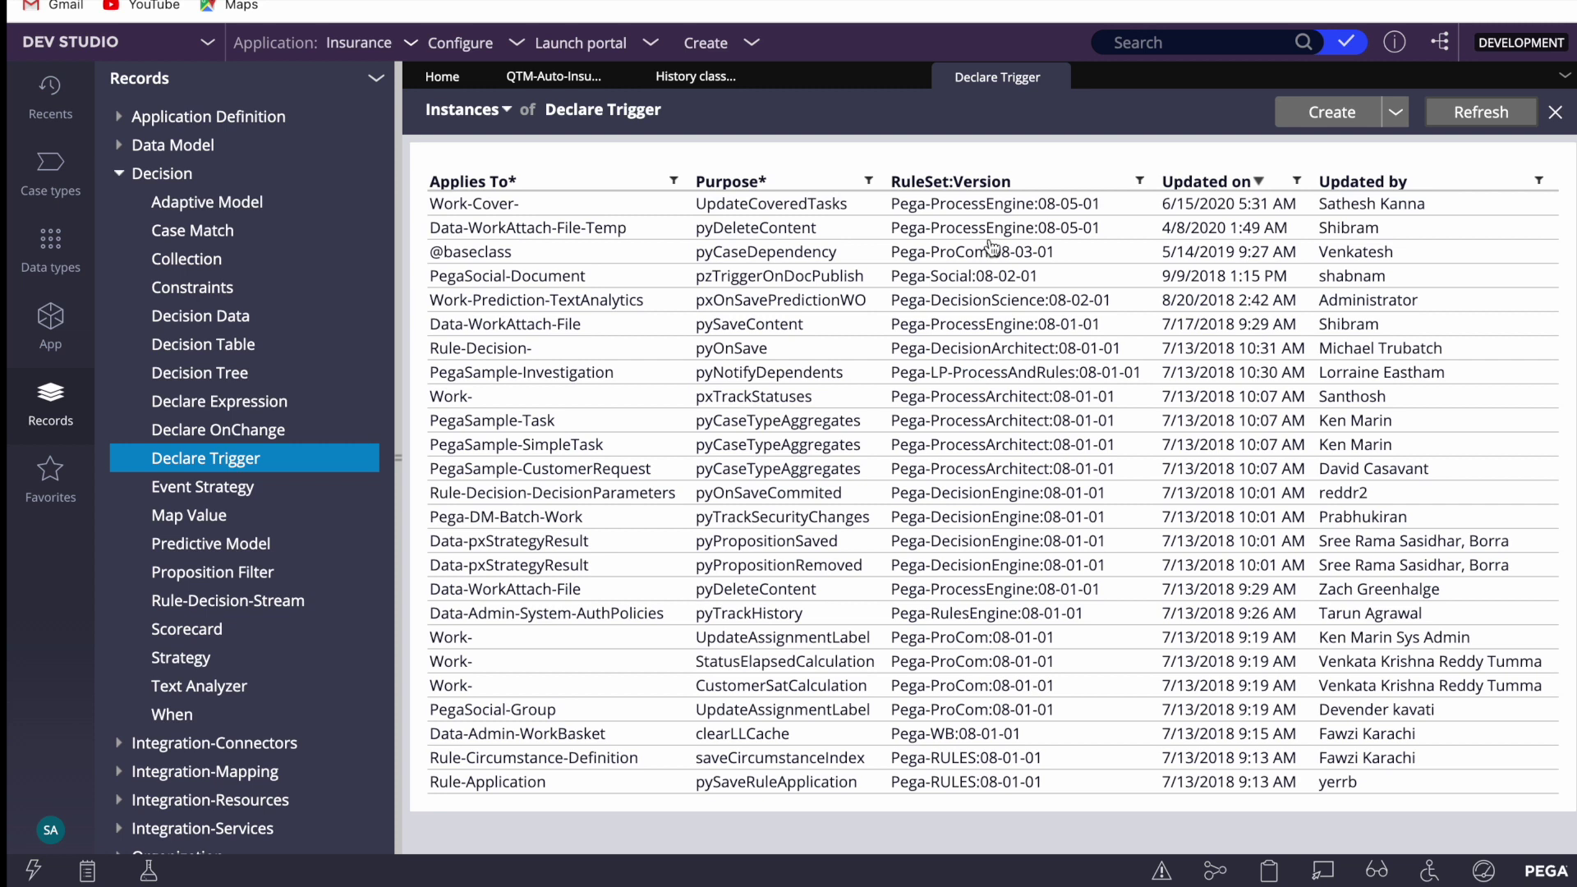
Close the Declare Trigger list, and briefly open and close the newest Co-Applicant Details history snapshot.
click(1055, 77)
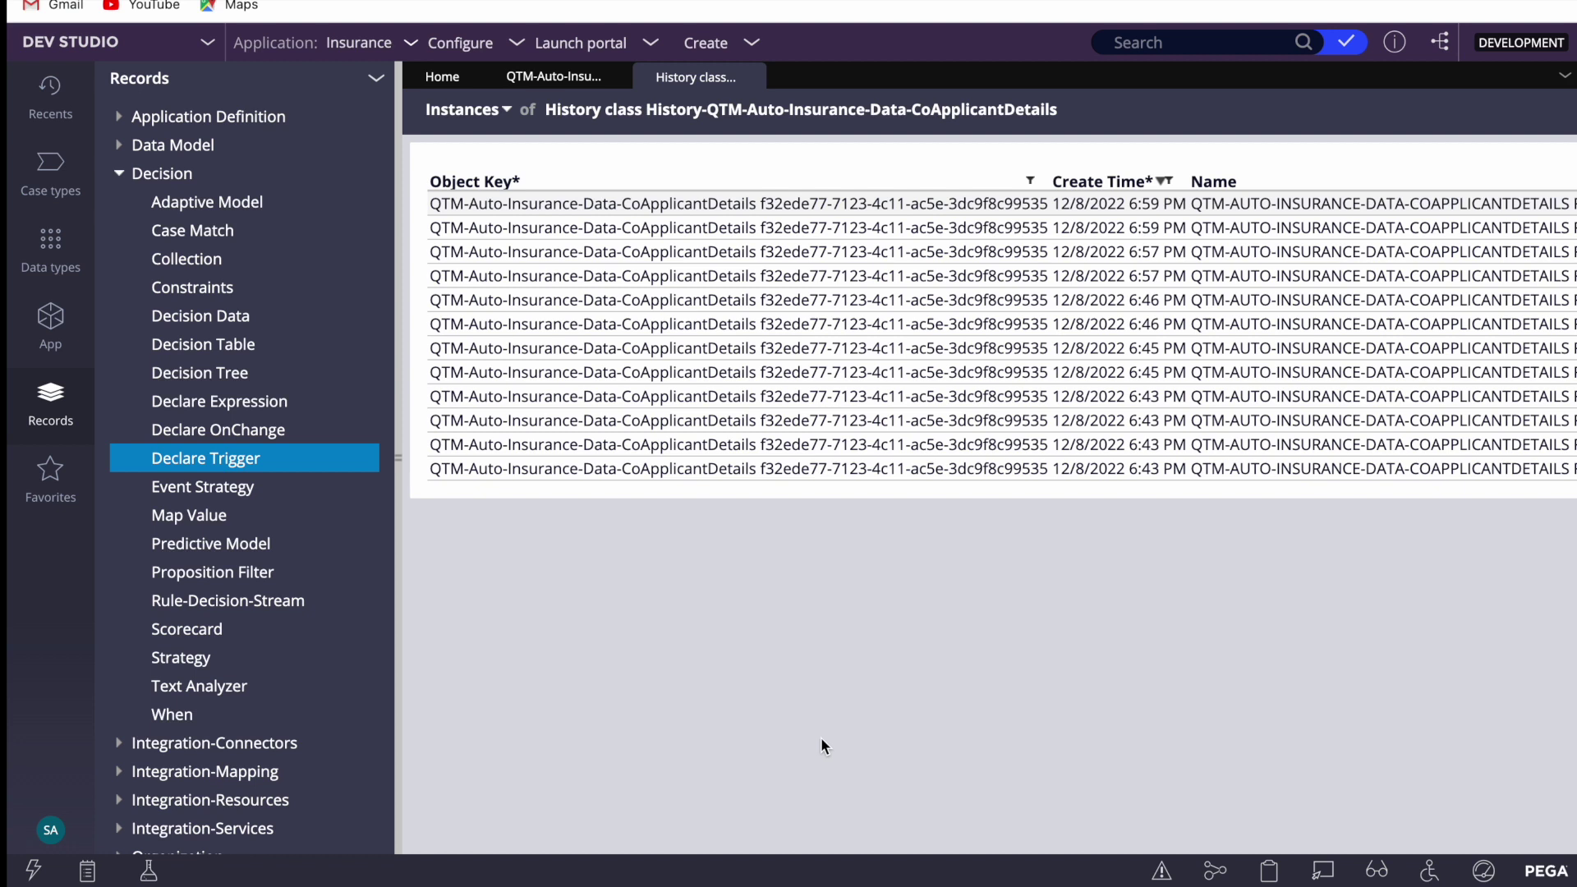
click(921, 205)
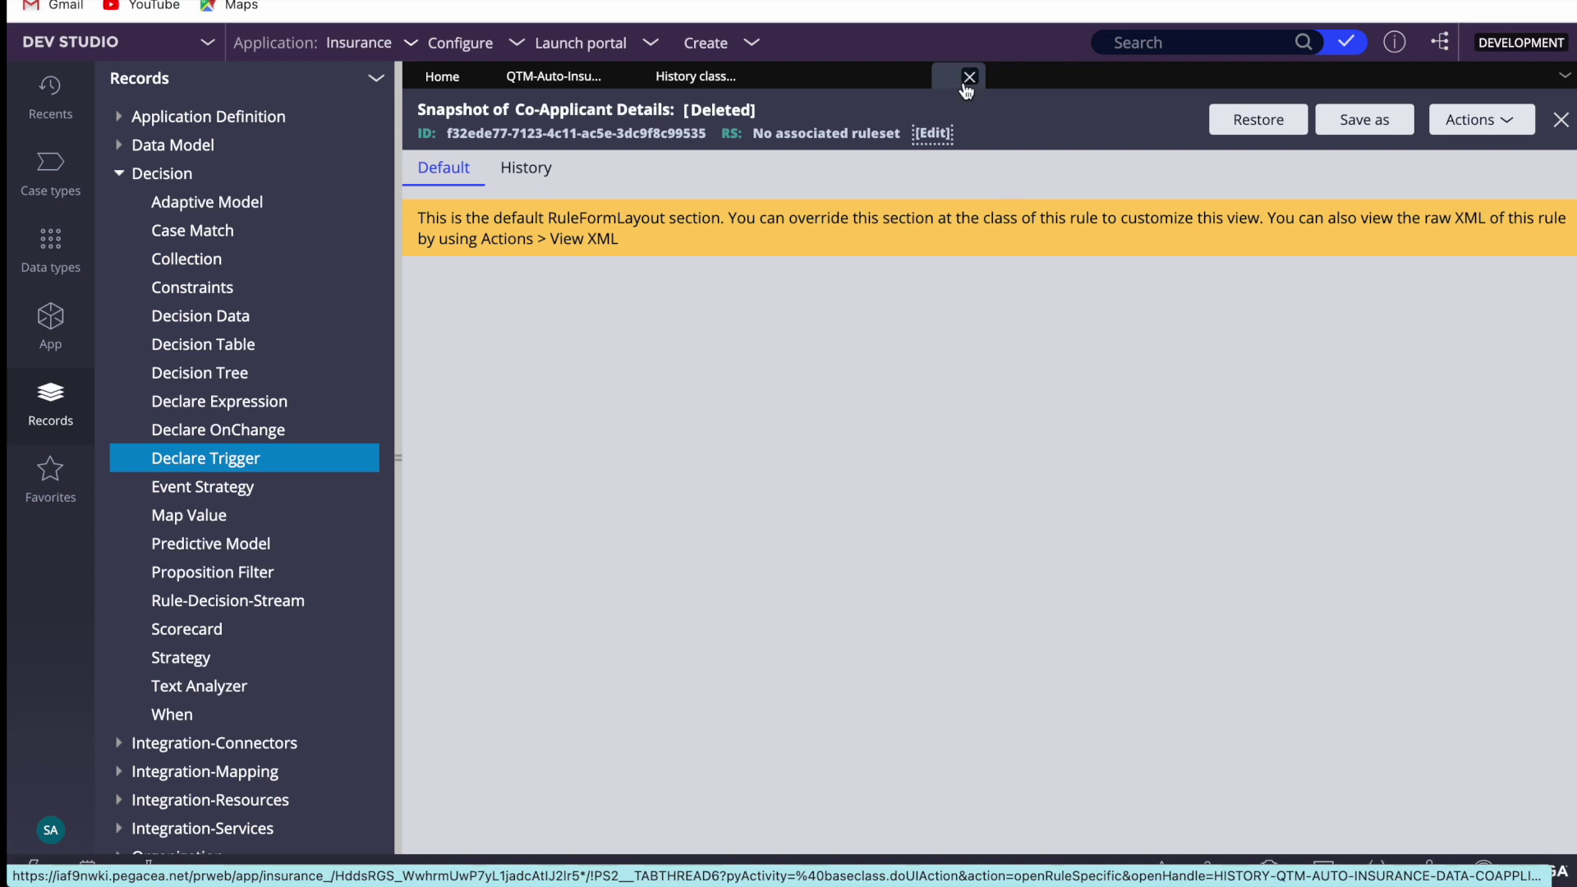
click(970, 80)
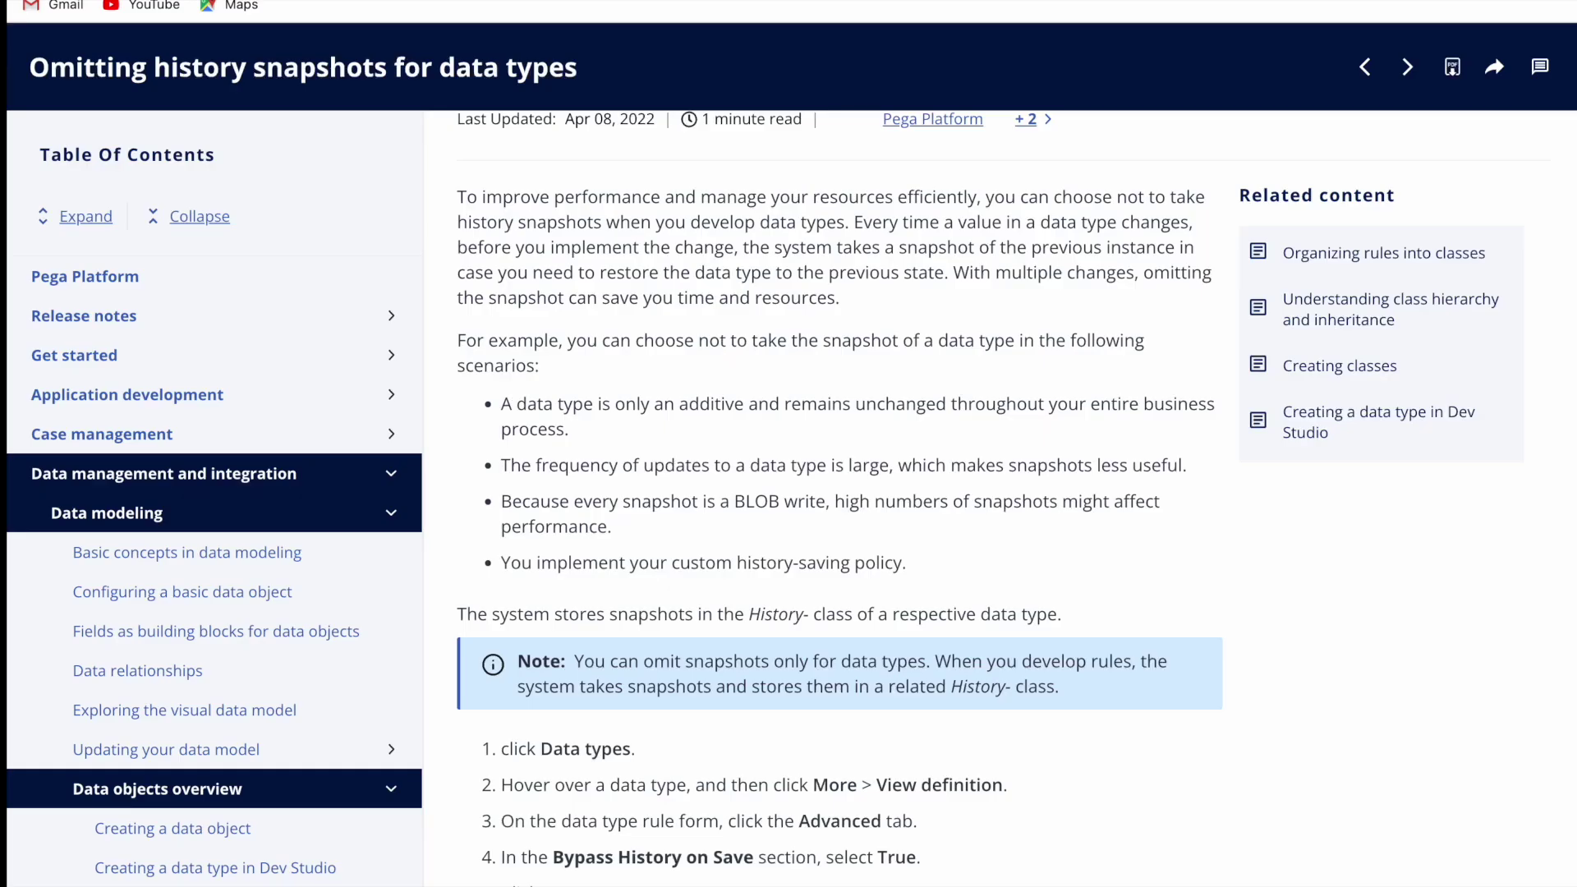
Read the documentation article "Omitting history snapshots for data types" and return to Dev Studio.
scroll(917, 465, up, 6)
scroll(809, 408, down, 3)
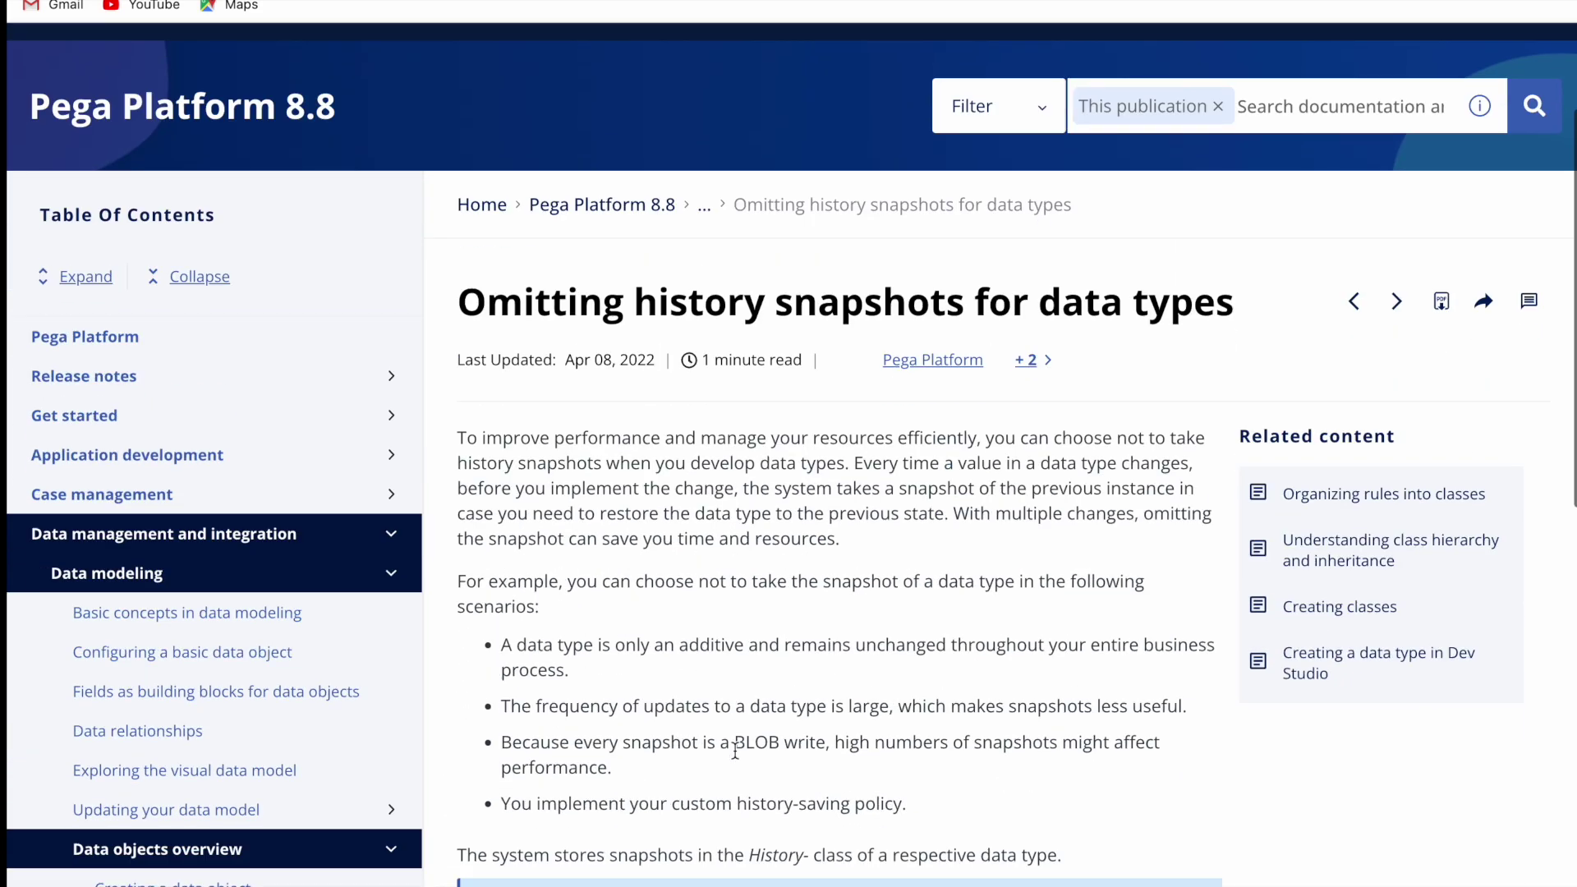
triple_click(561, 279)
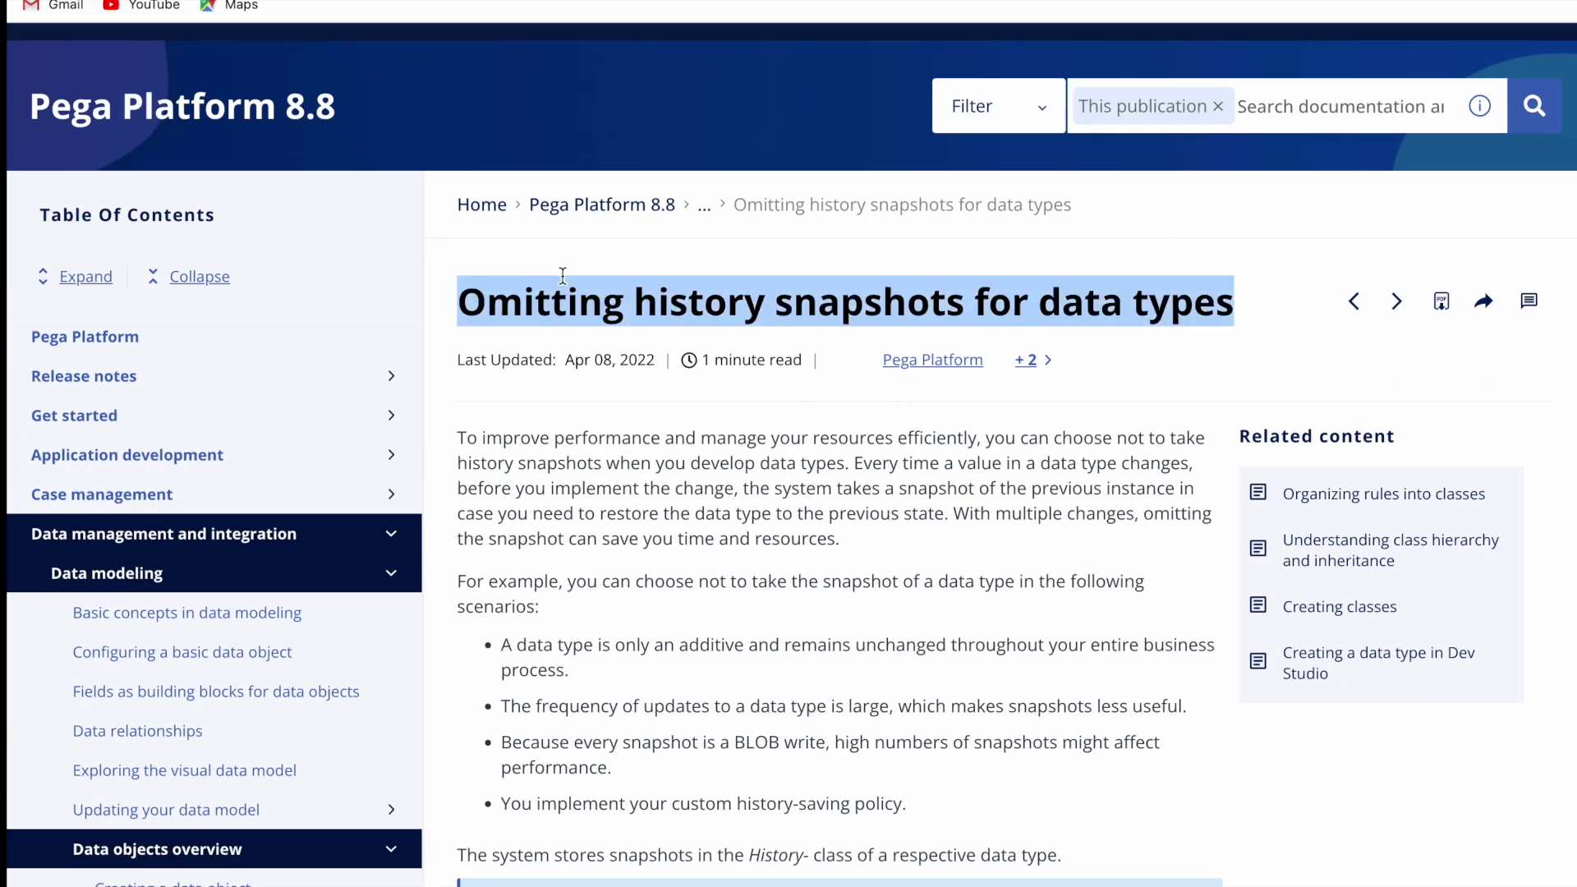
click(868, 602)
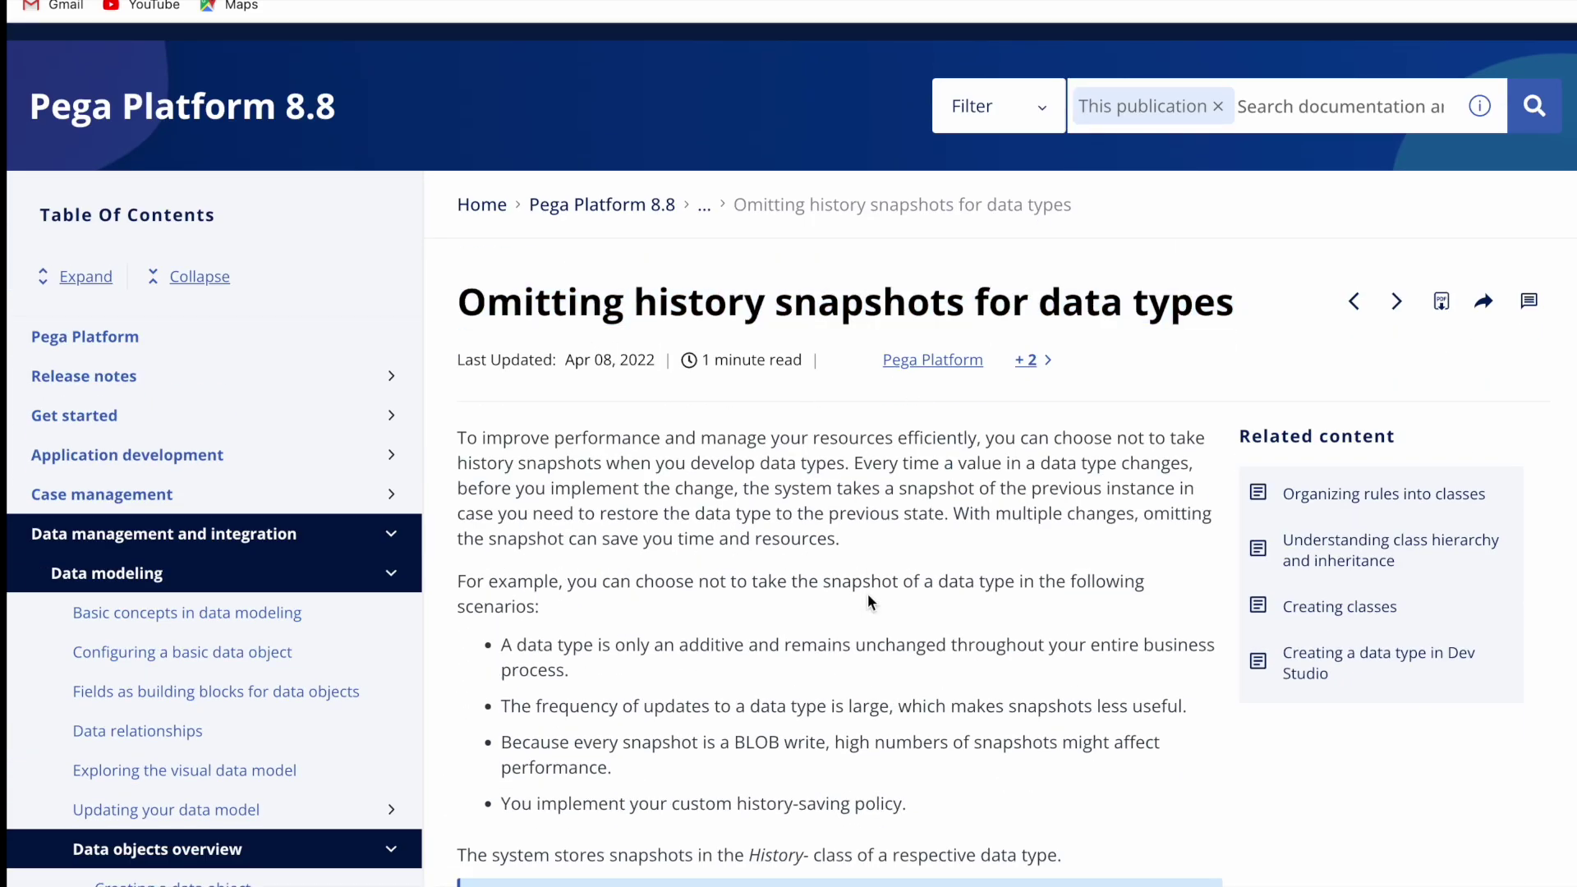
triple_click(671, 318)
click(837, 634)
scroll(782, 559, down, 3)
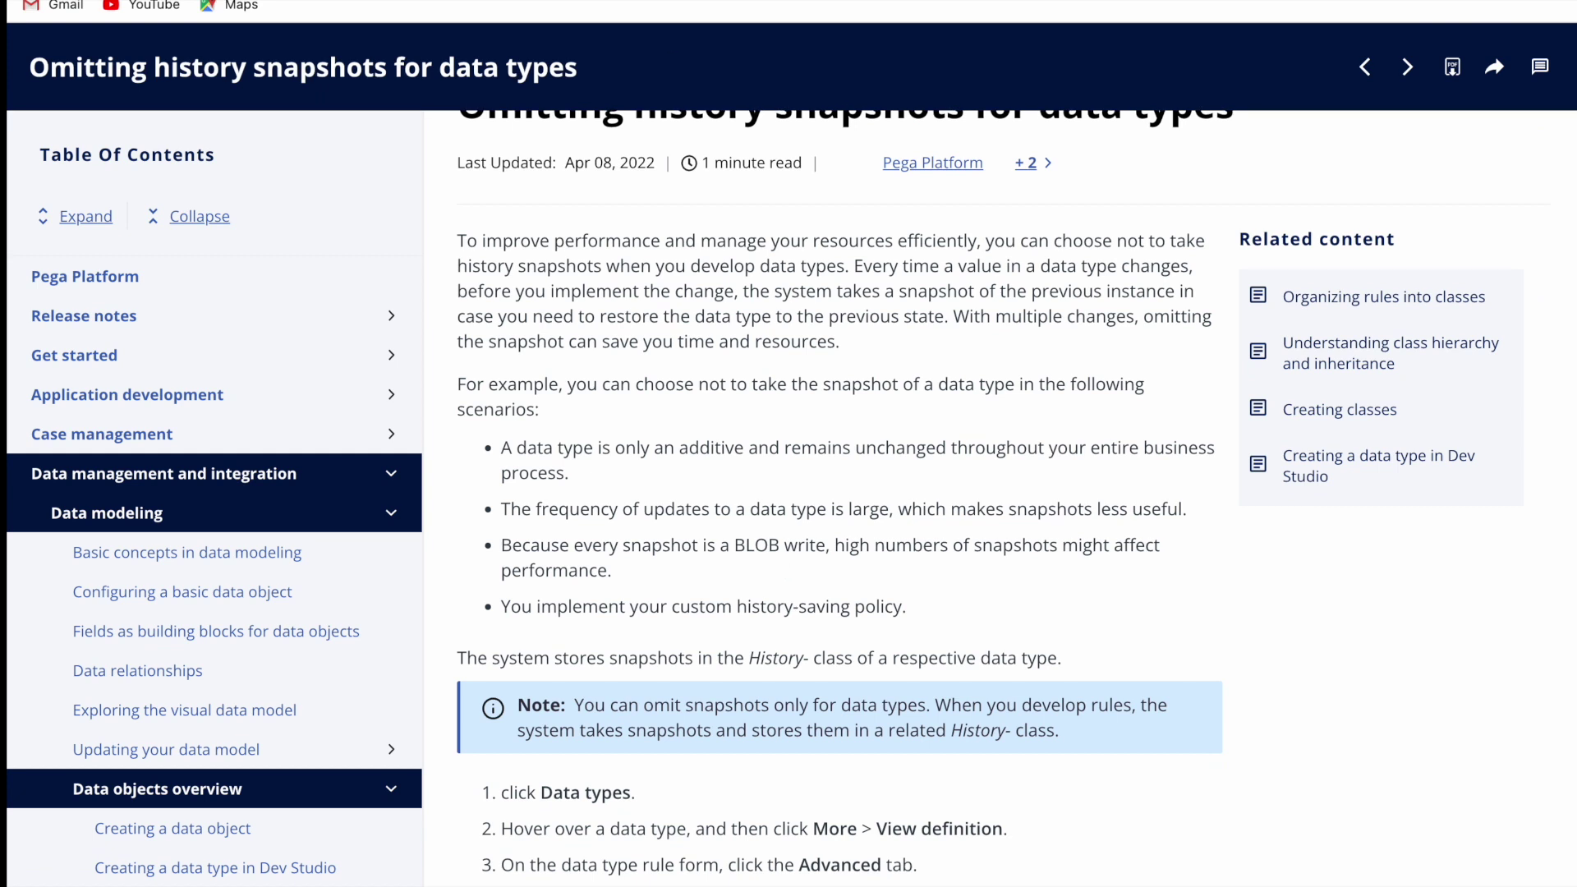
key(ctrl+Tab)
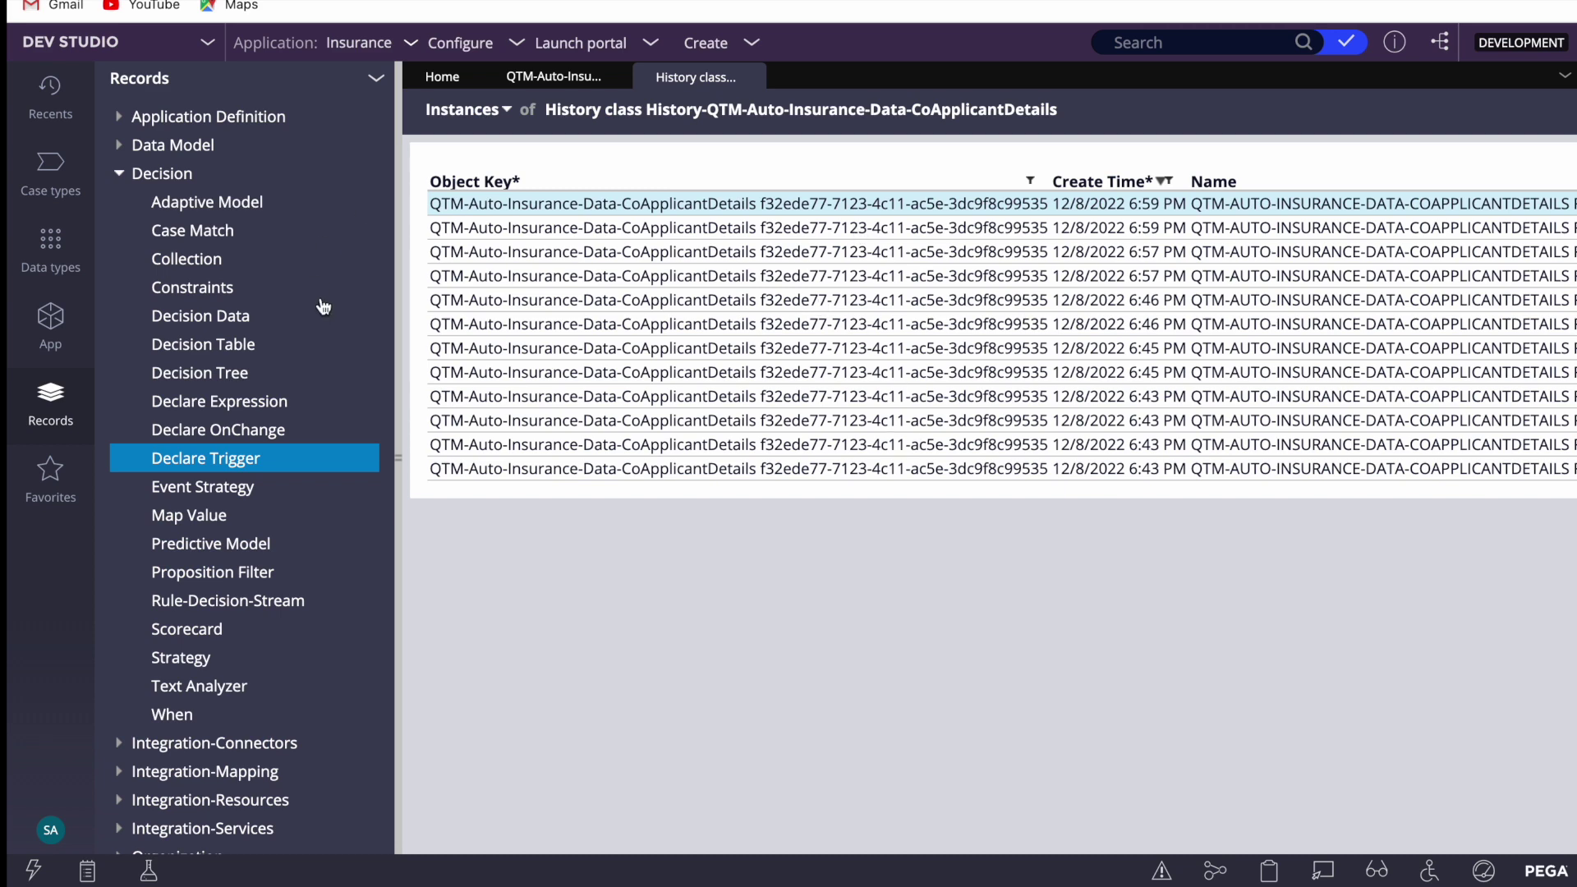
Display the QTM-Auto-Insurance-Data-CoApplicantDetails class in the App explorer by removing the "History-" prefix from the class search.
click(526, 75)
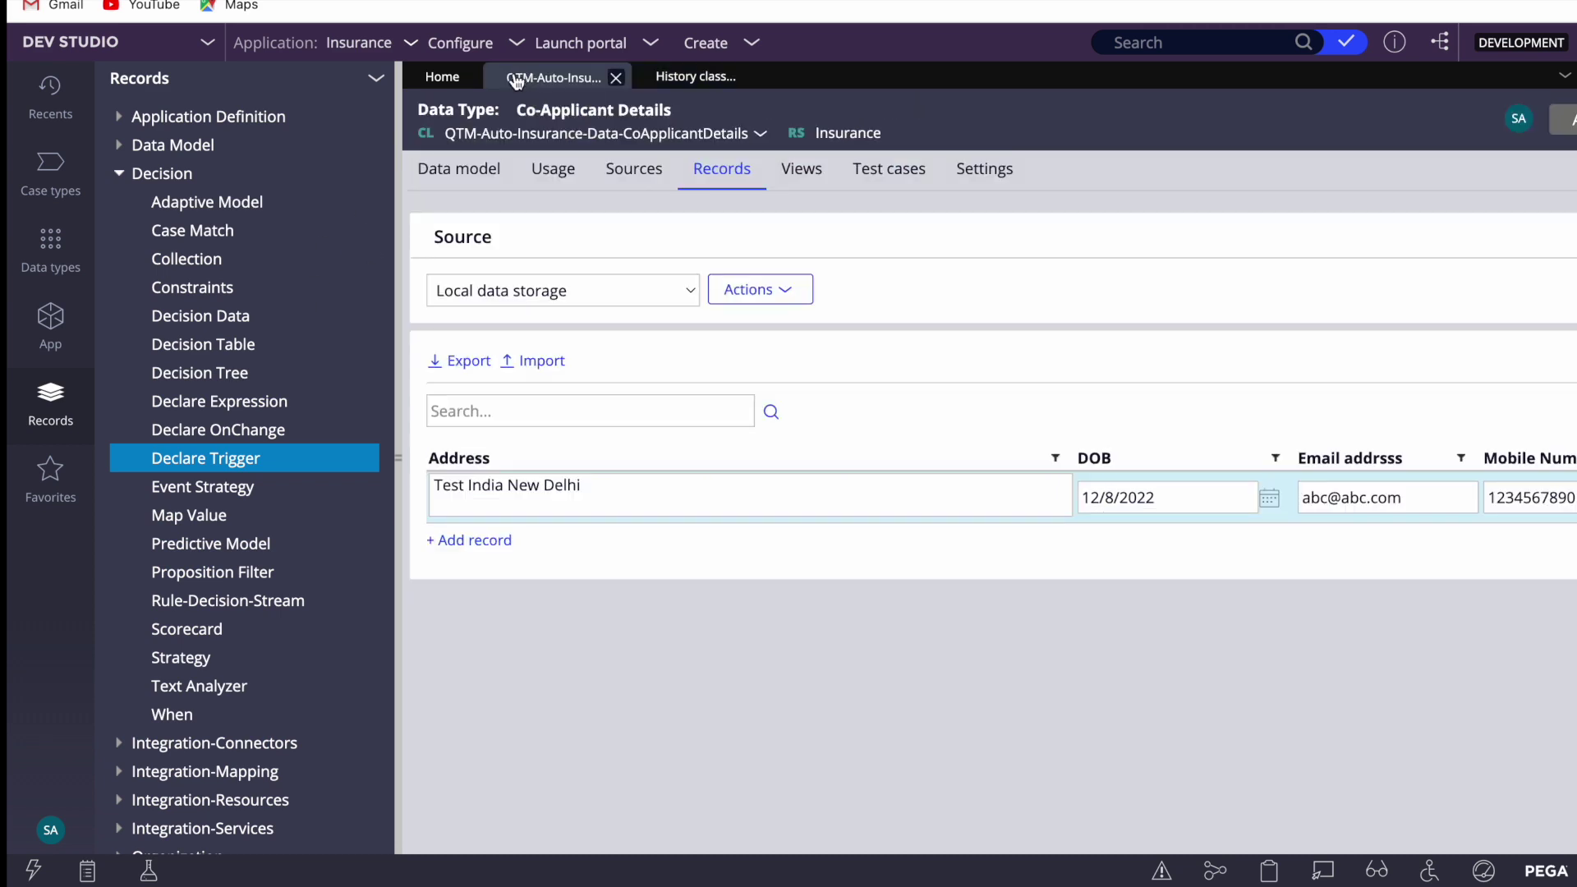
click(50, 322)
click(193, 161)
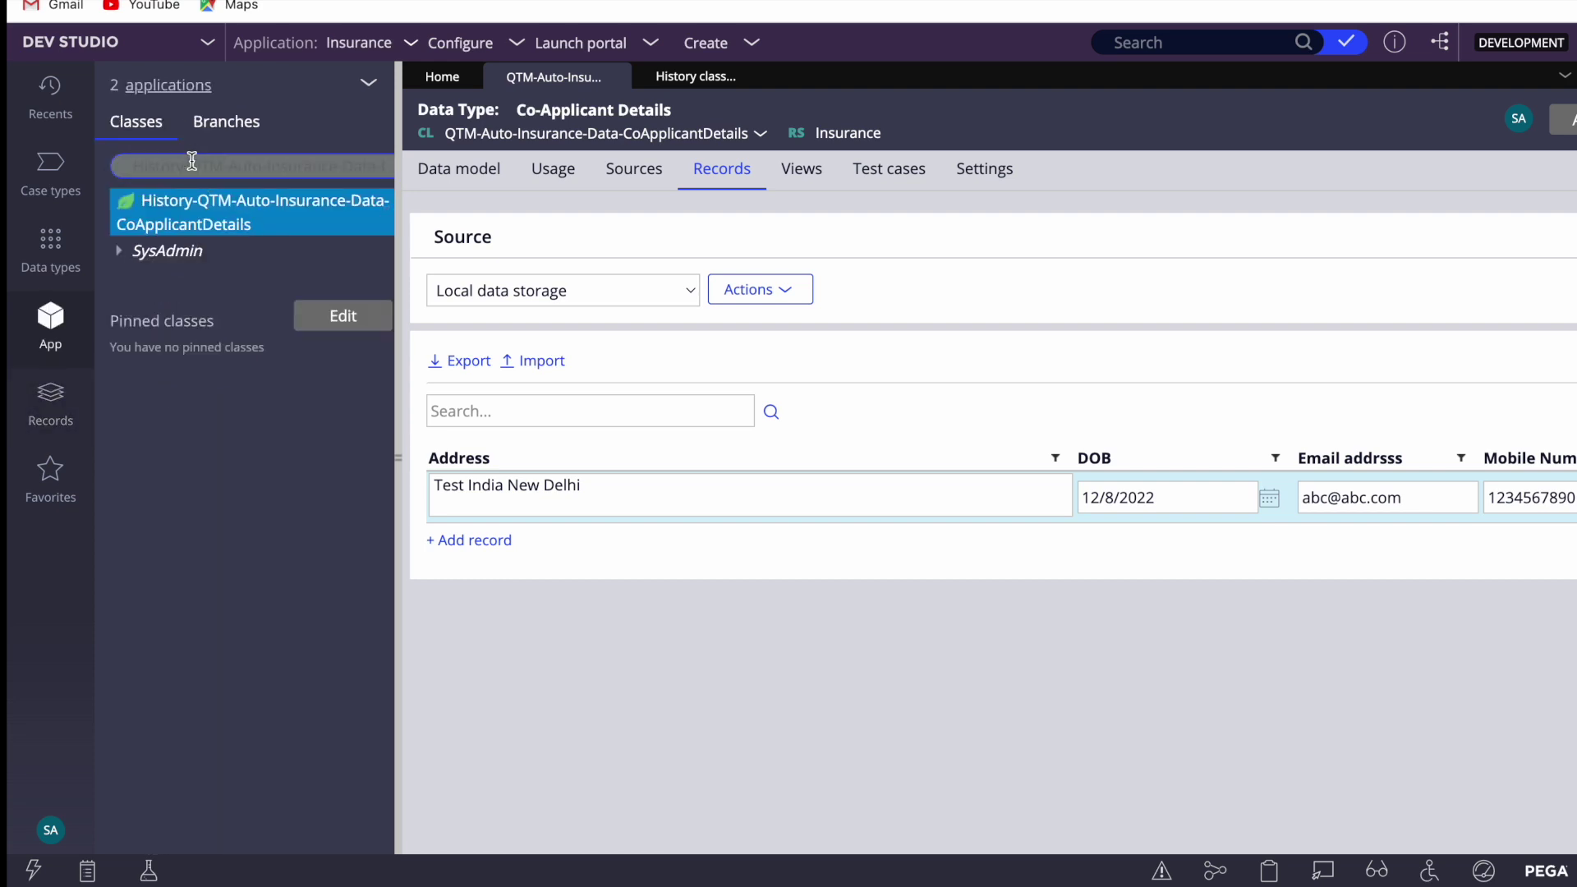
key(BackSpace)
key(BackSpace)
key(BackSpace)
key(BackSpace)
key(BackSpace)
key(BackSpace)
key(BackSpace)
key(BackSpace)
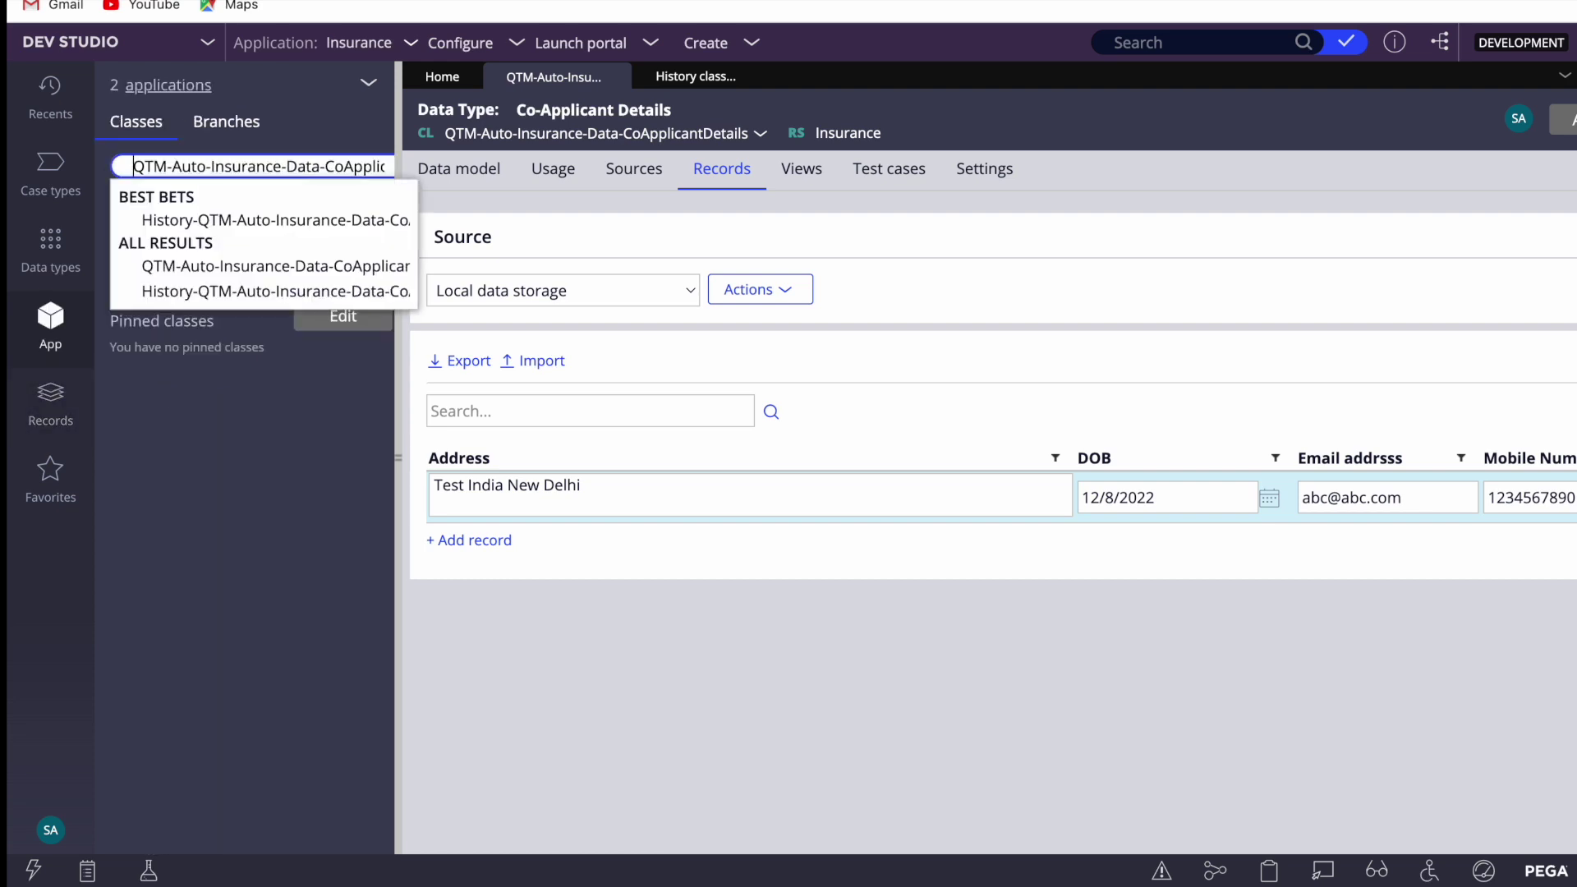
key(Return)
Open the Co-Applicant Details class definition and examine the Bypass History on Save section of its advanced settings.
right_click(226, 207)
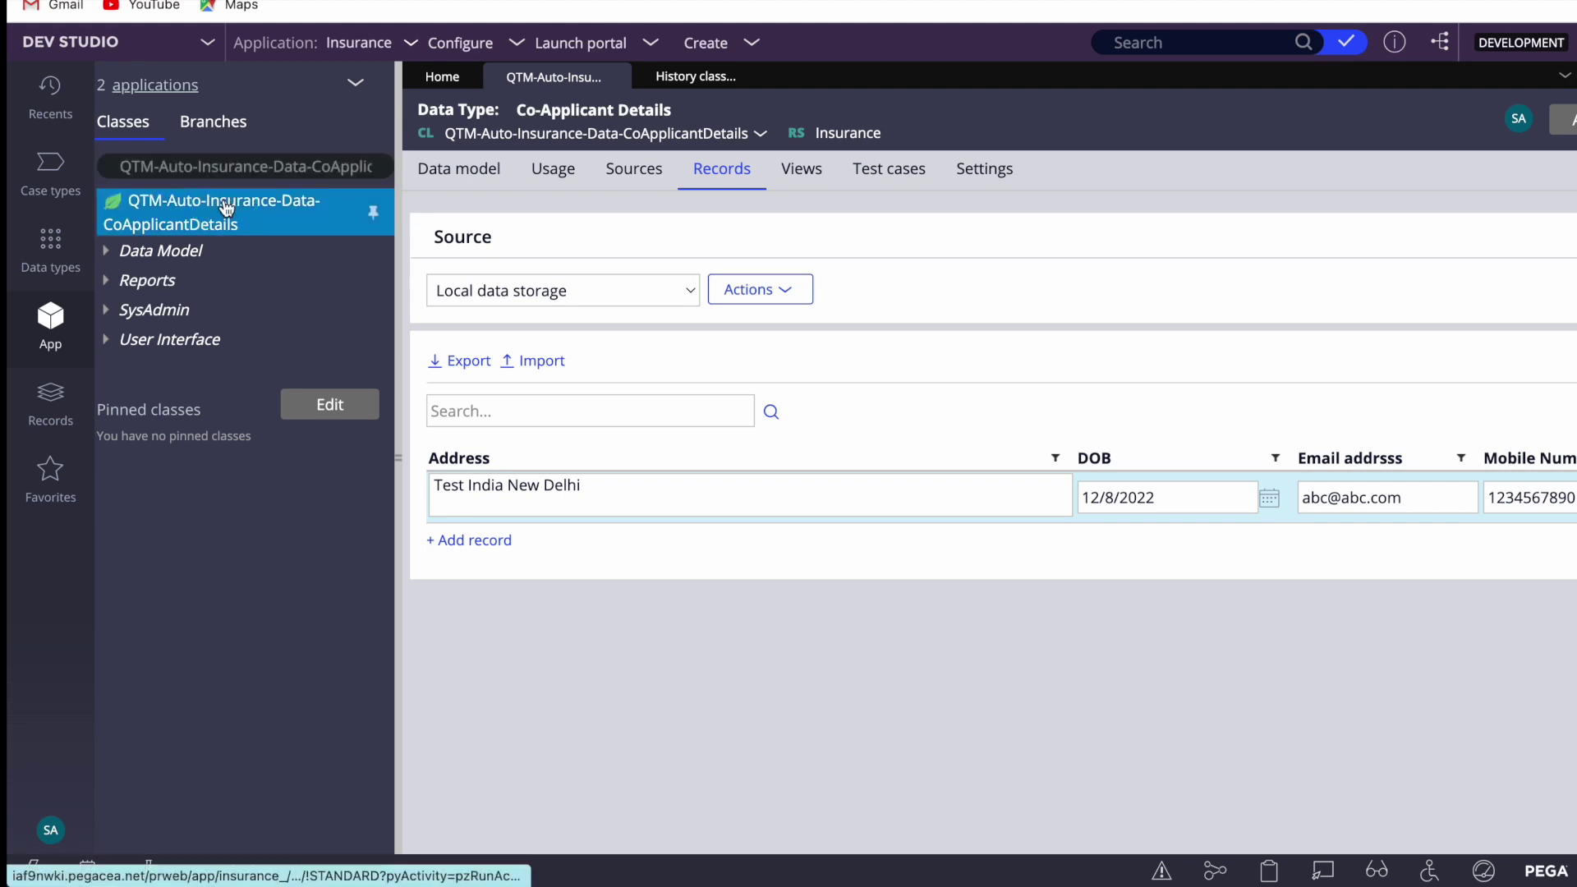
click(155, 307)
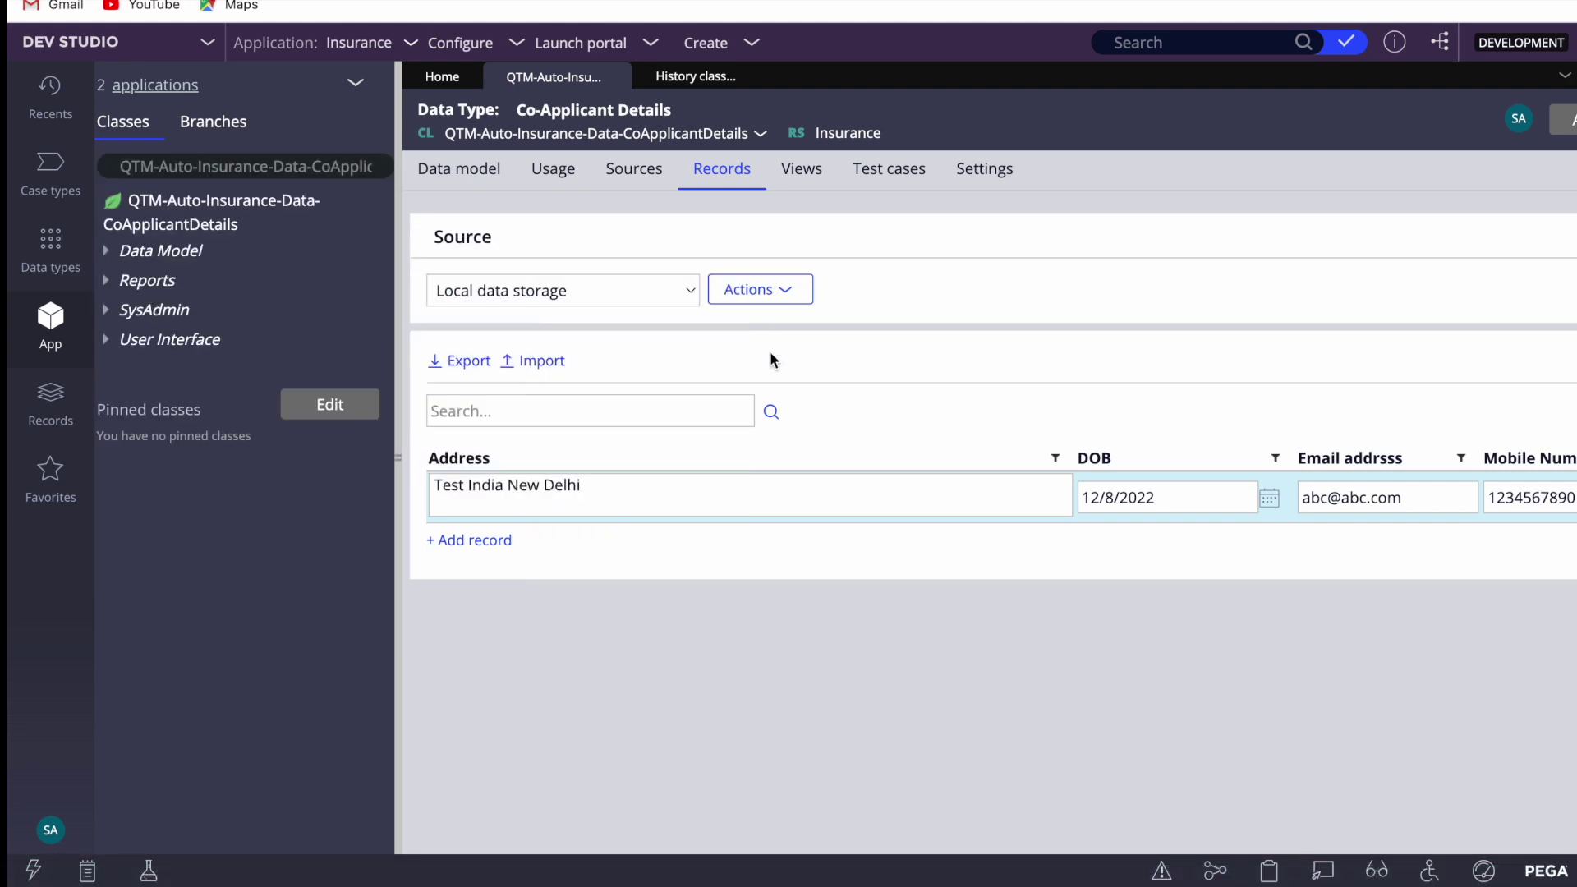
right_click(228, 222)
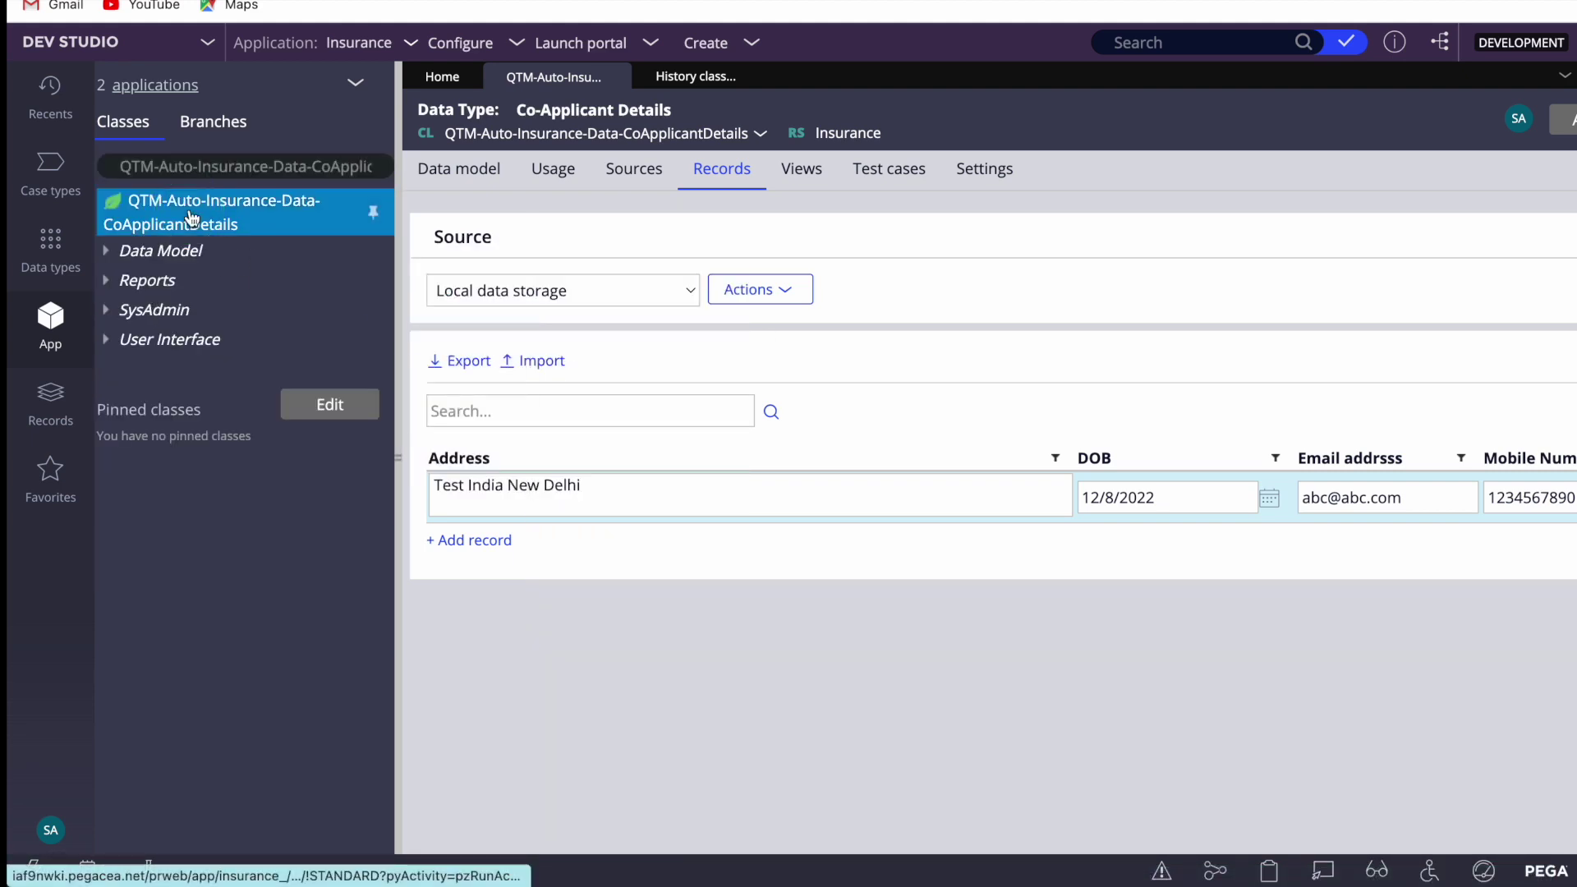
mouse_move(248, 254)
click(153, 308)
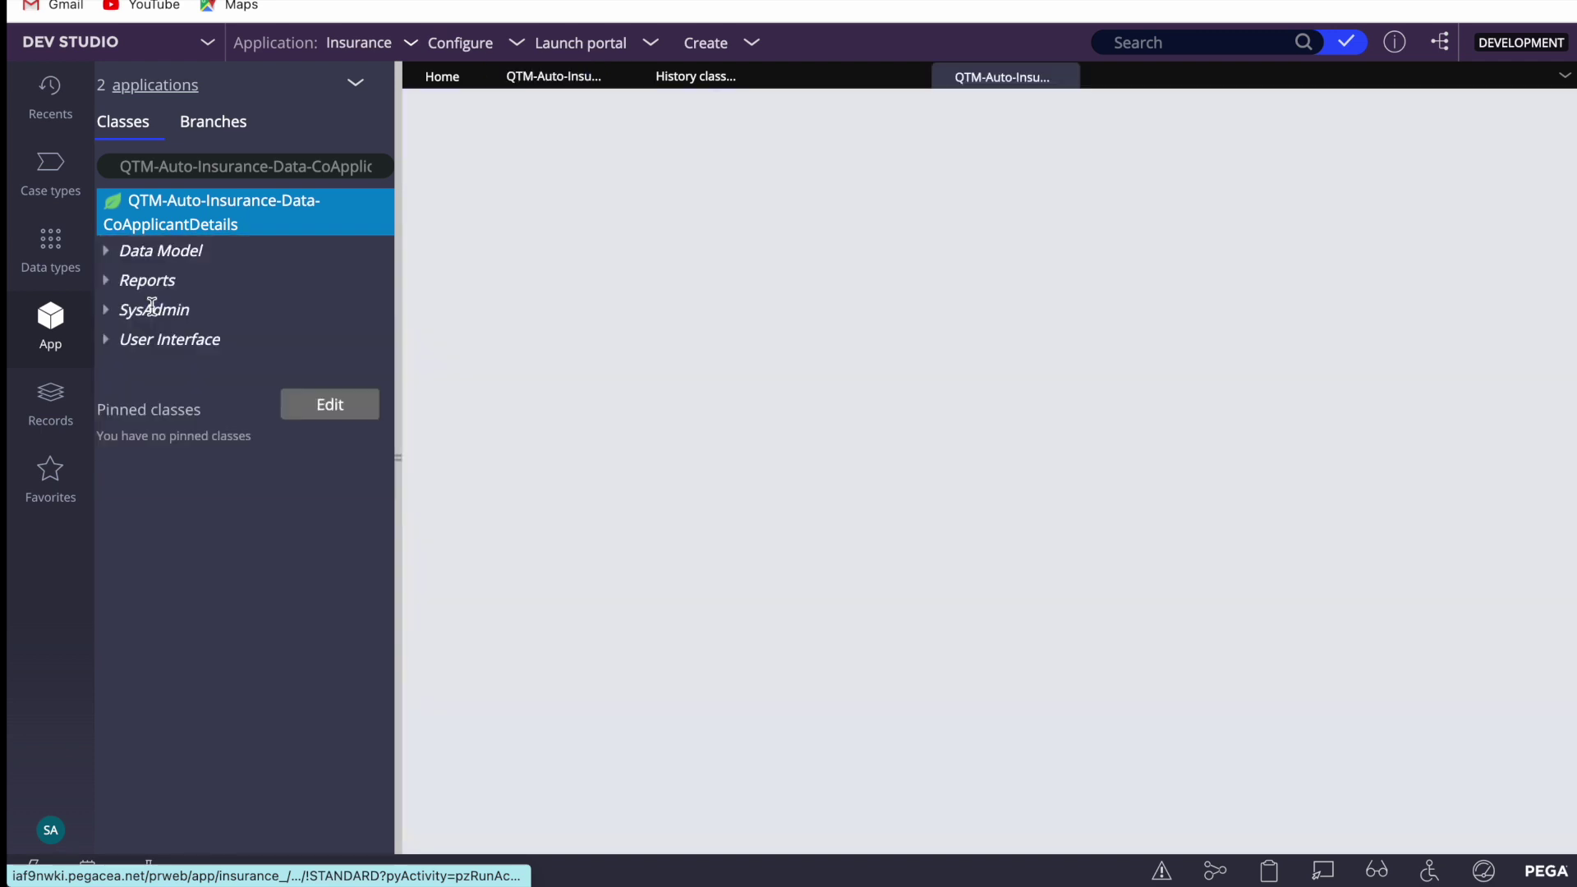
click(774, 182)
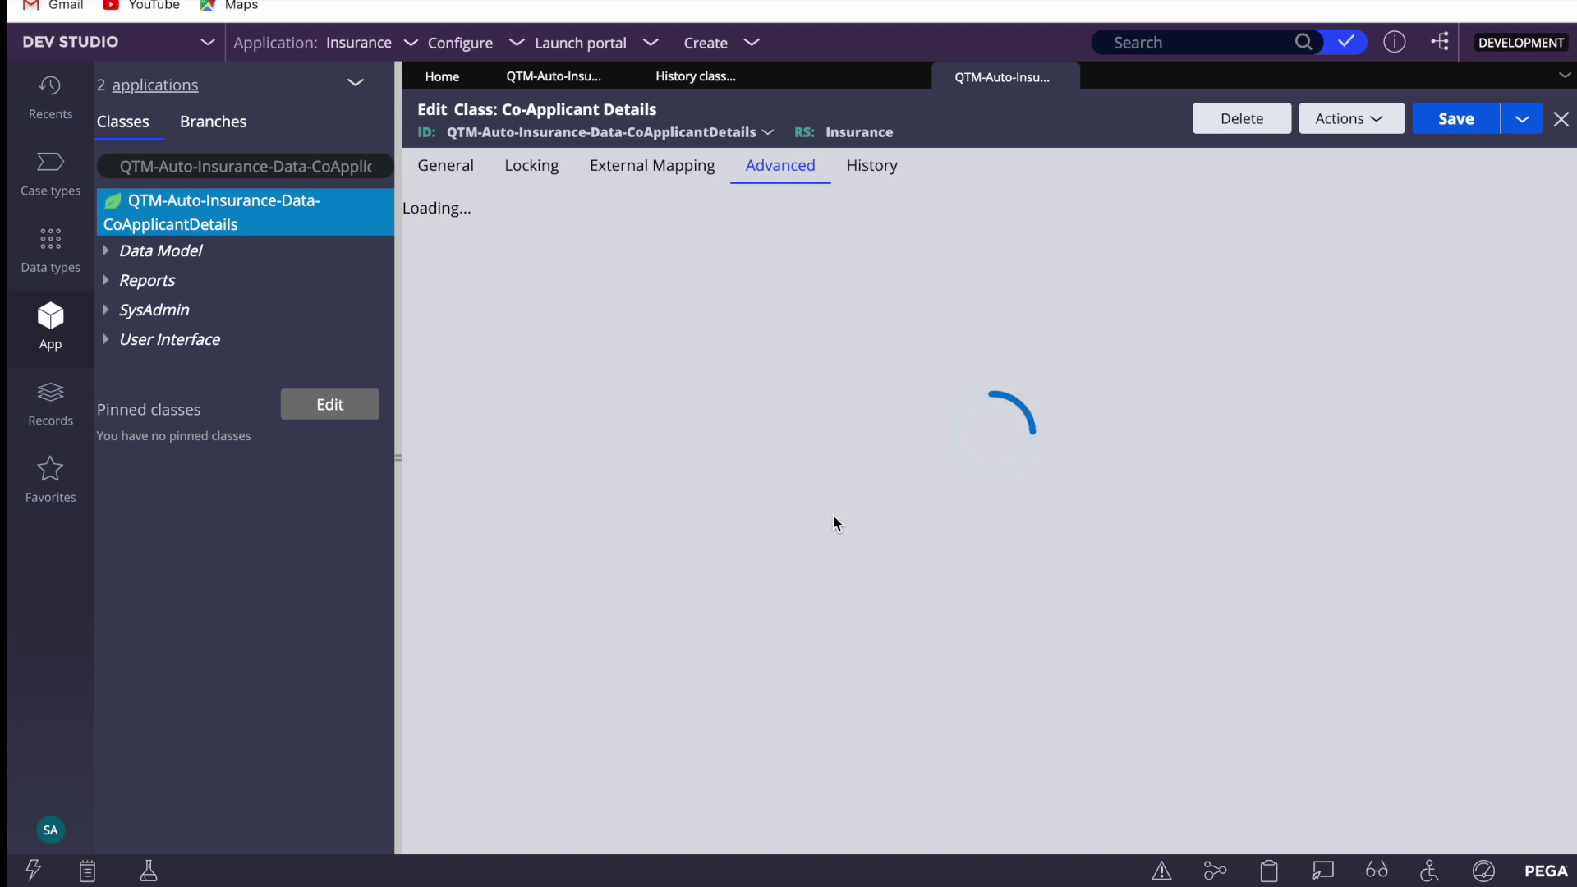
scroll(832, 524, down, 10)
scroll(833, 523, down, 5)
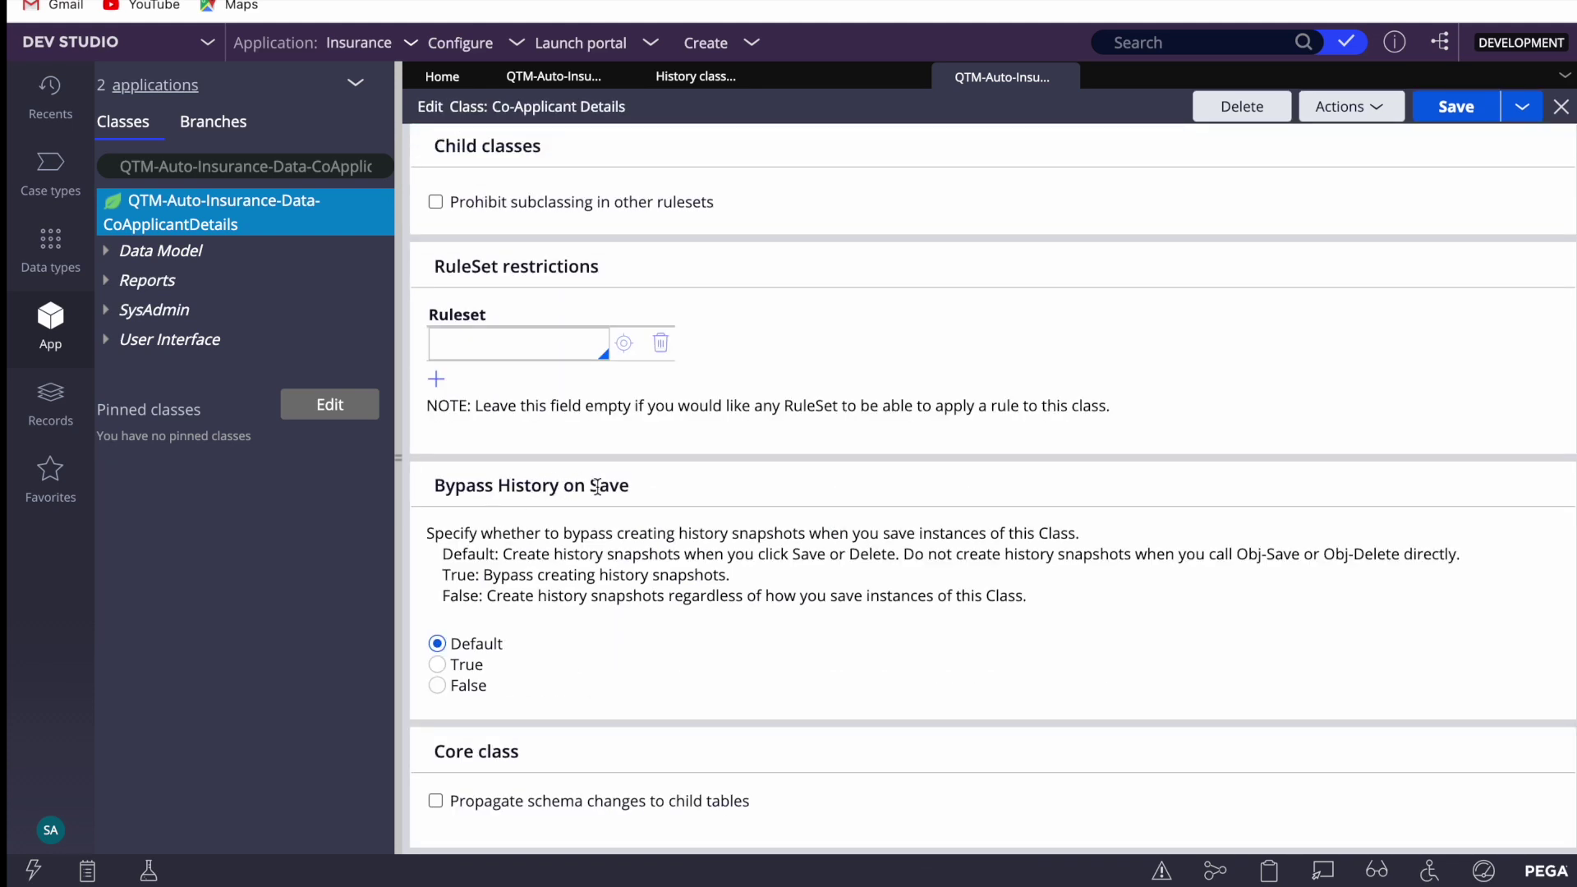
drag(632, 486, 430, 491)
Try the False option for Bypass History on Save, refresh the class rule to discard it, and revisit the Co-Applicant Details records.
click(437, 685)
click(1346, 106)
click(1296, 137)
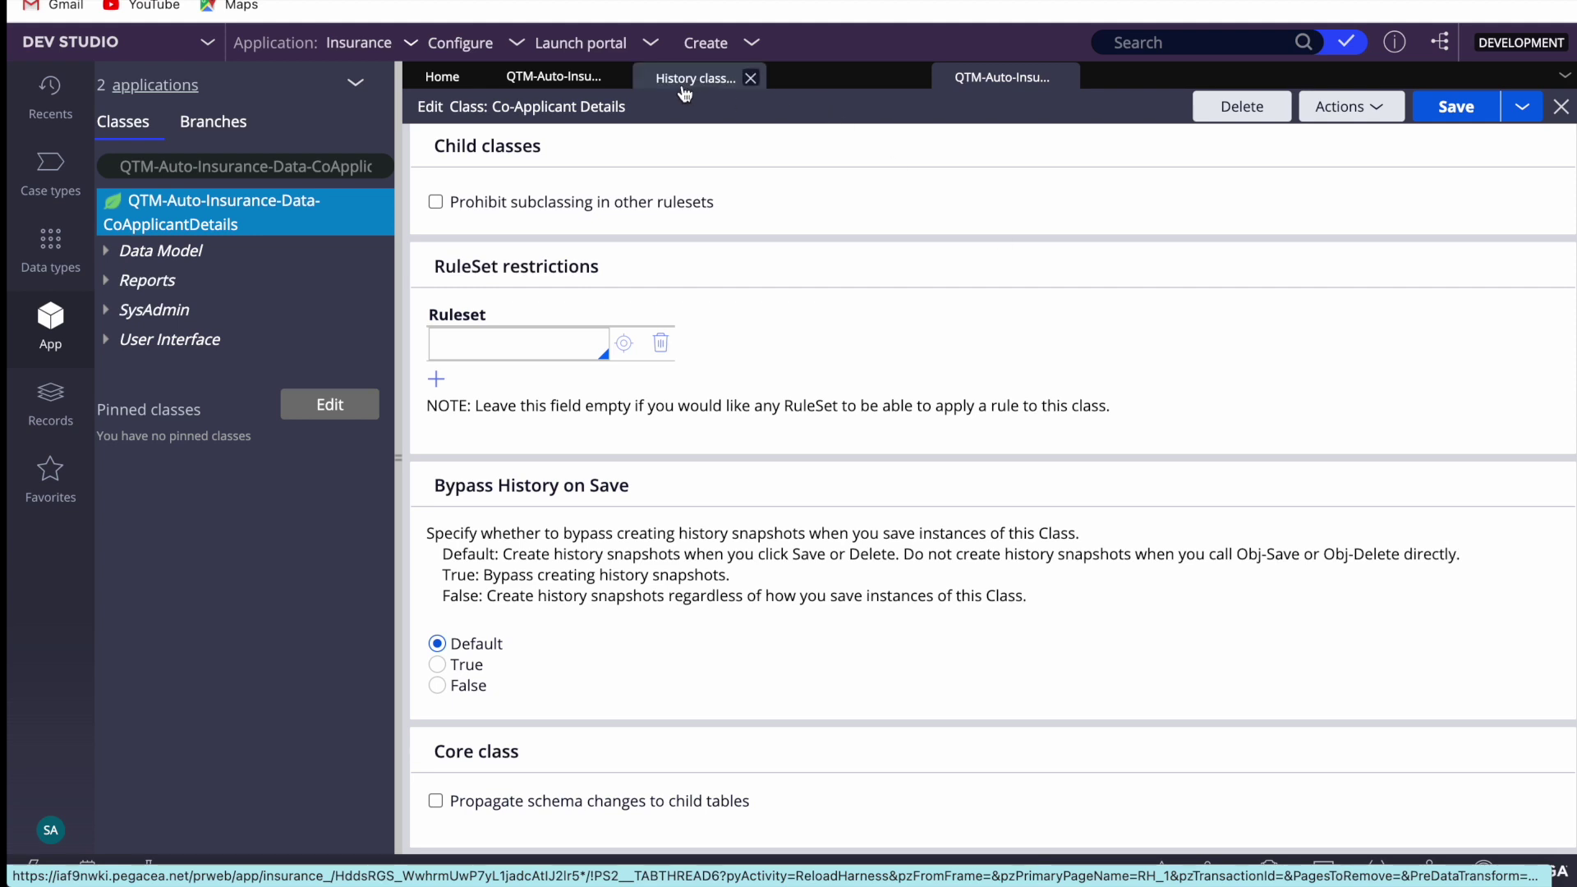
click(553, 76)
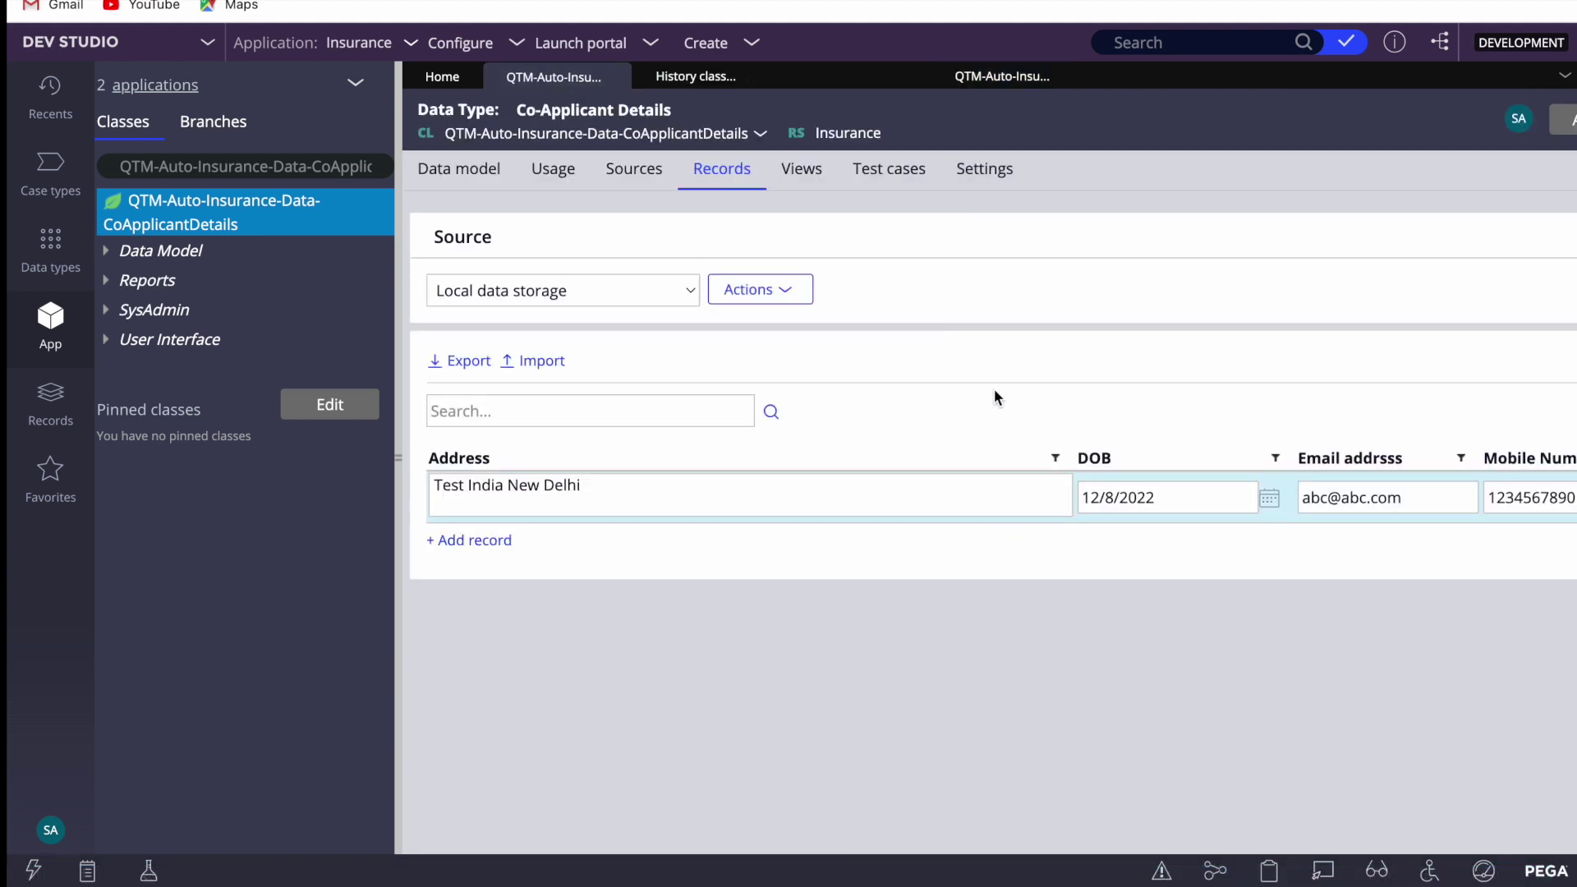
click(996, 79)
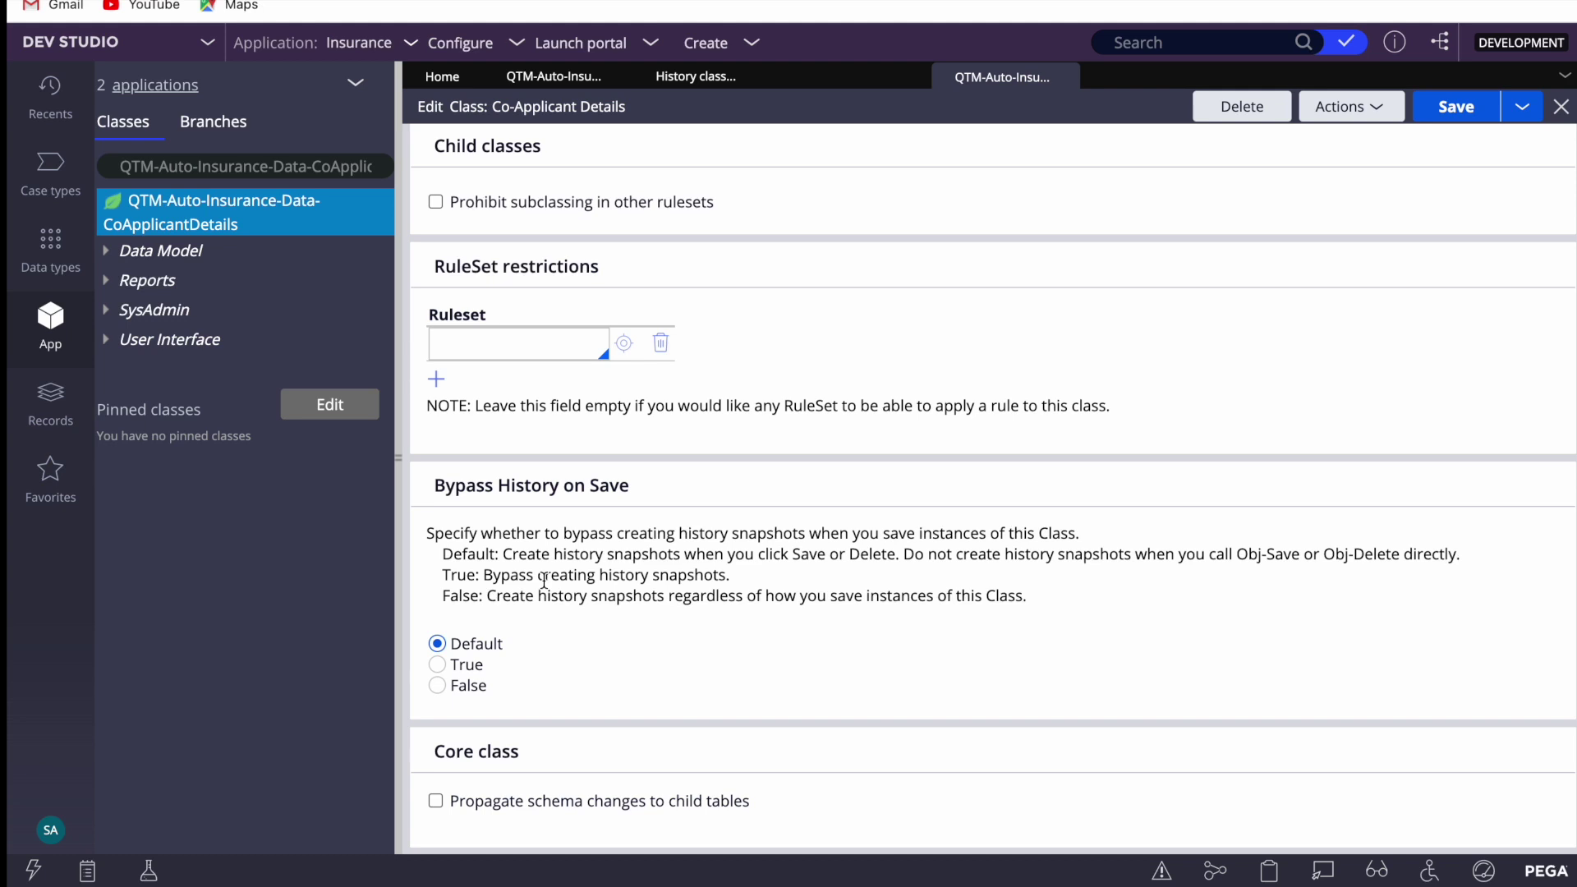
Try the True and Default options for Bypass History on Save, and refresh the class rule to discard the selection.
click(438, 665)
click(437, 644)
click(1376, 112)
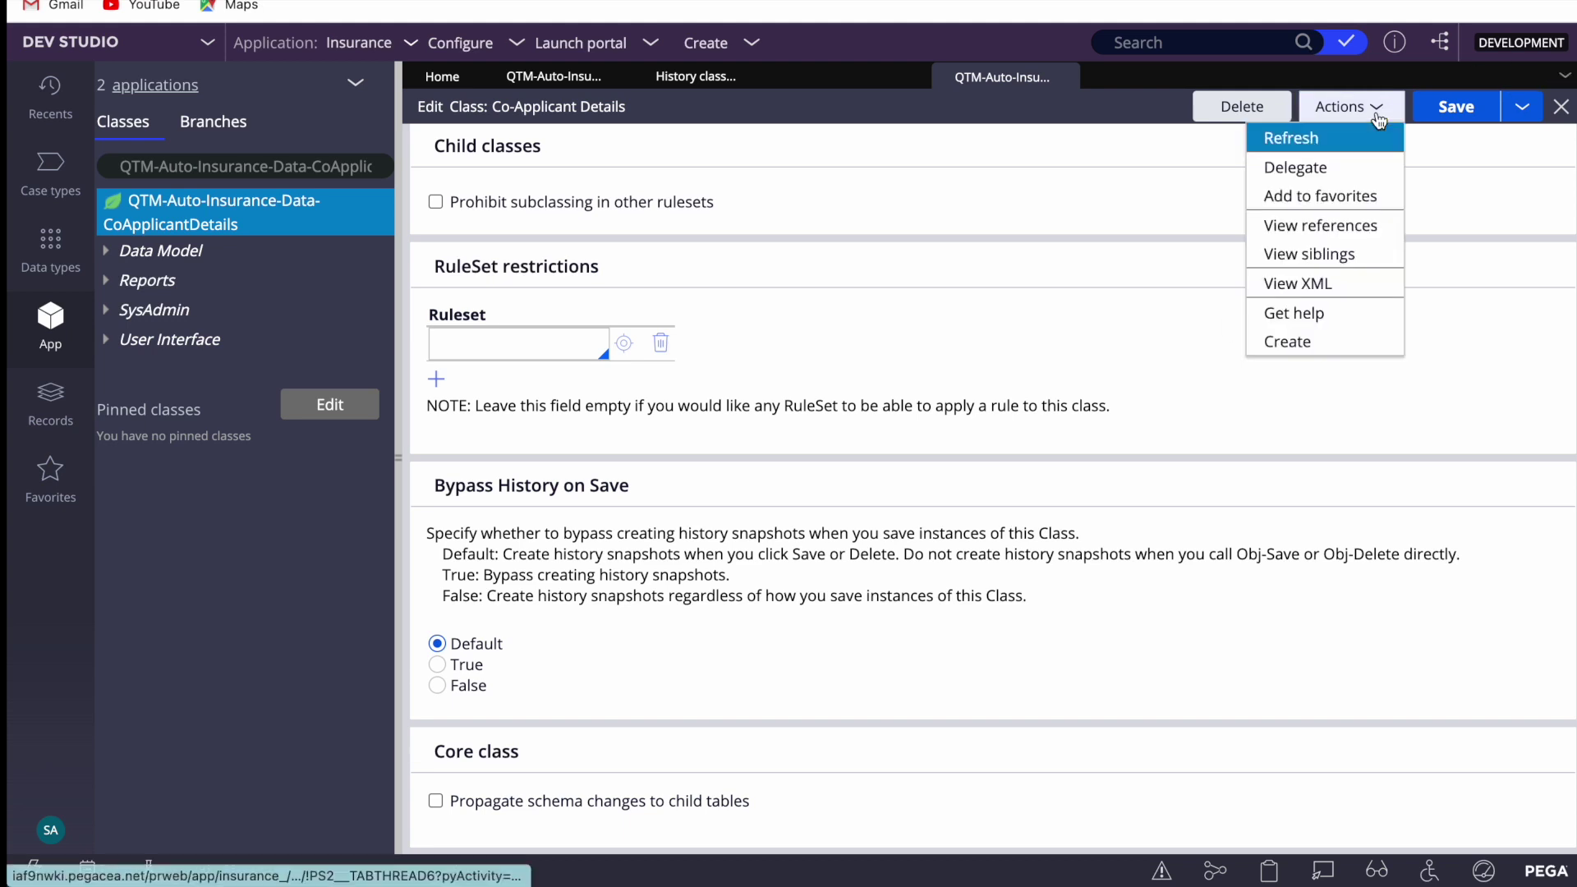
click(1284, 141)
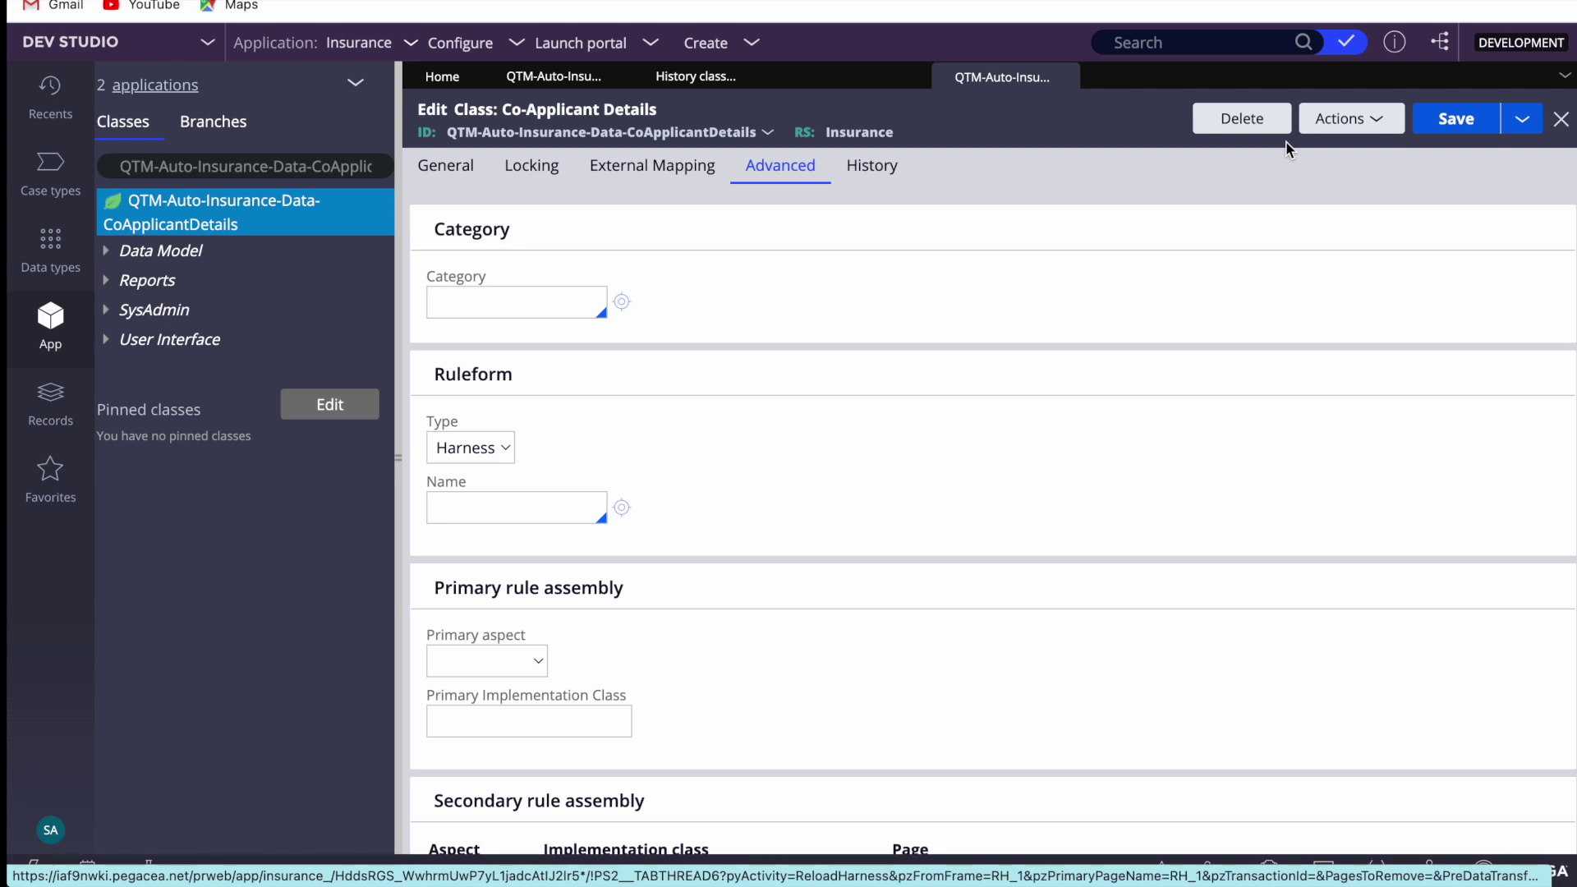
scroll(741, 504, down, 10)
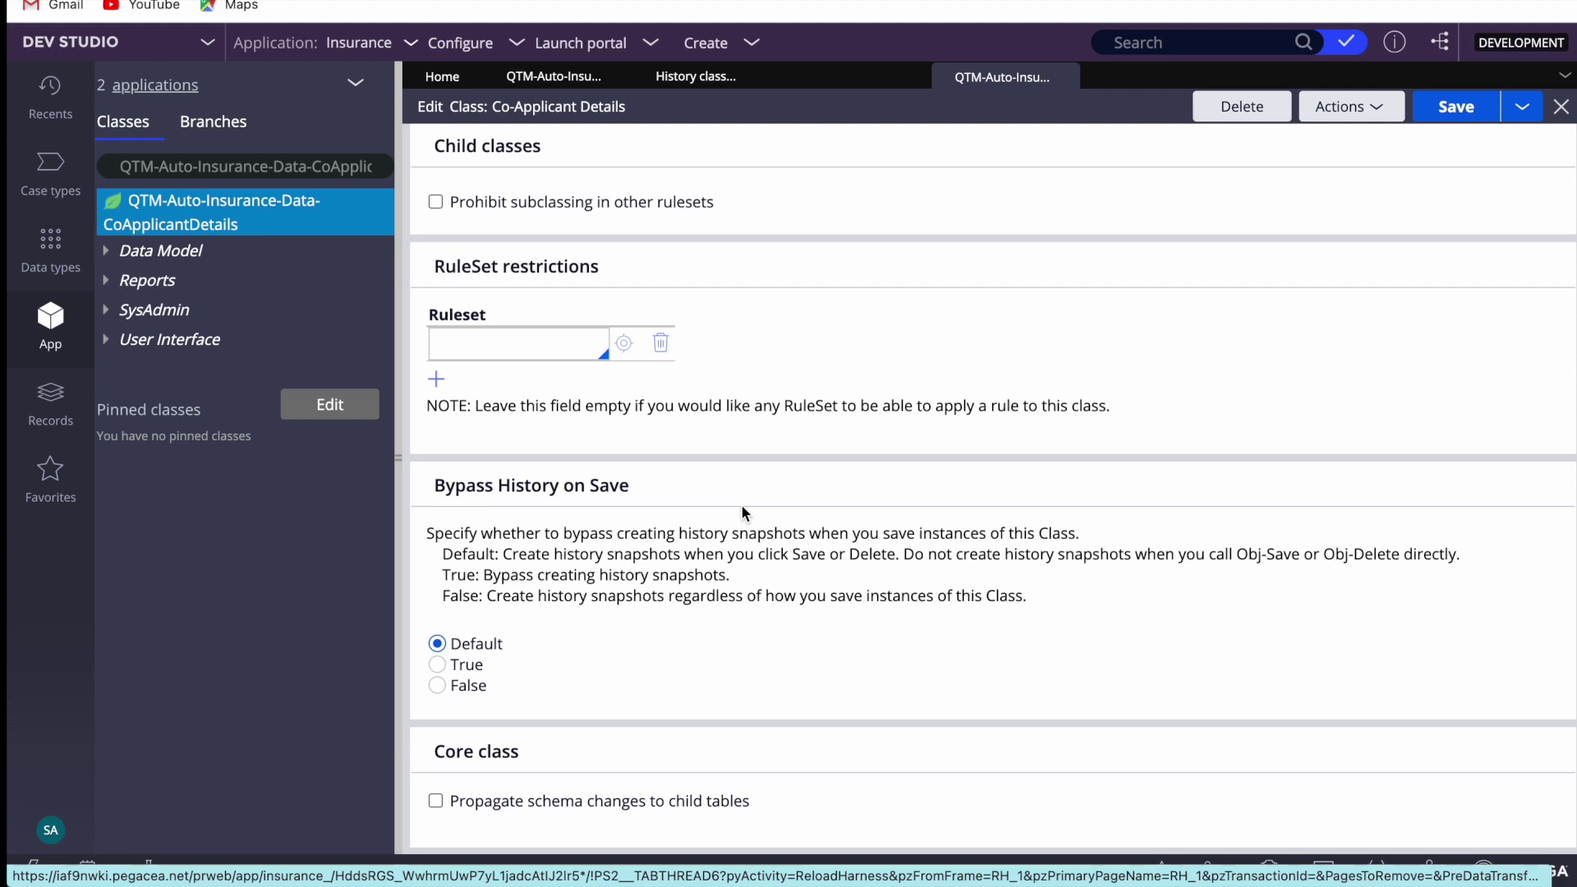
Display the History-QTM-Auto-Insurance-Data-CoApplicantDetails class in the App explorer and open its class definition.
click(123, 165)
text(History-)
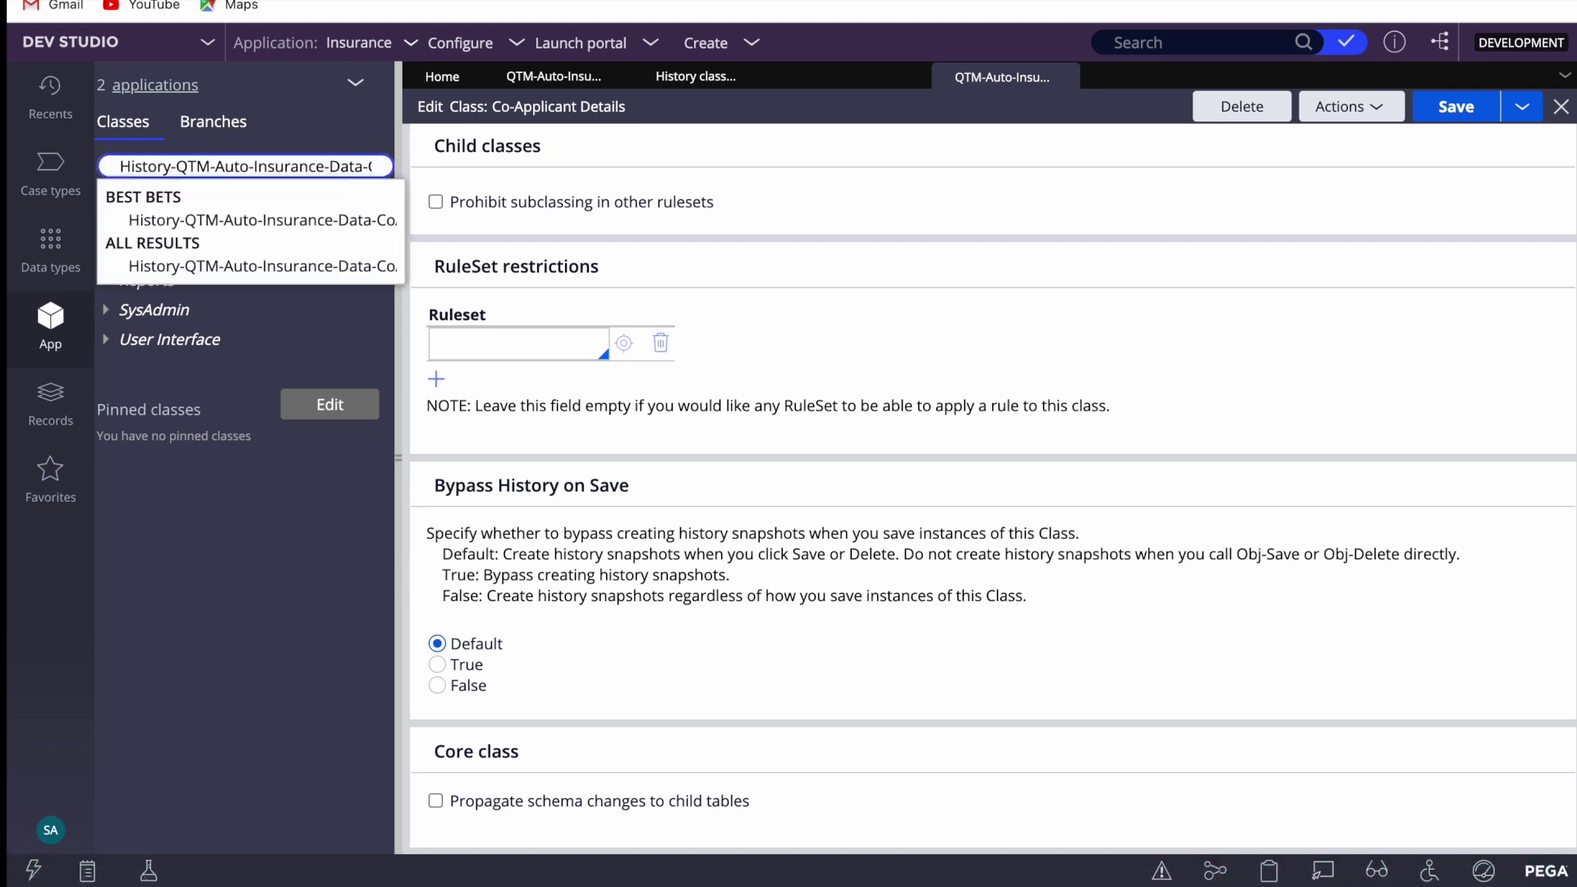
click(205, 215)
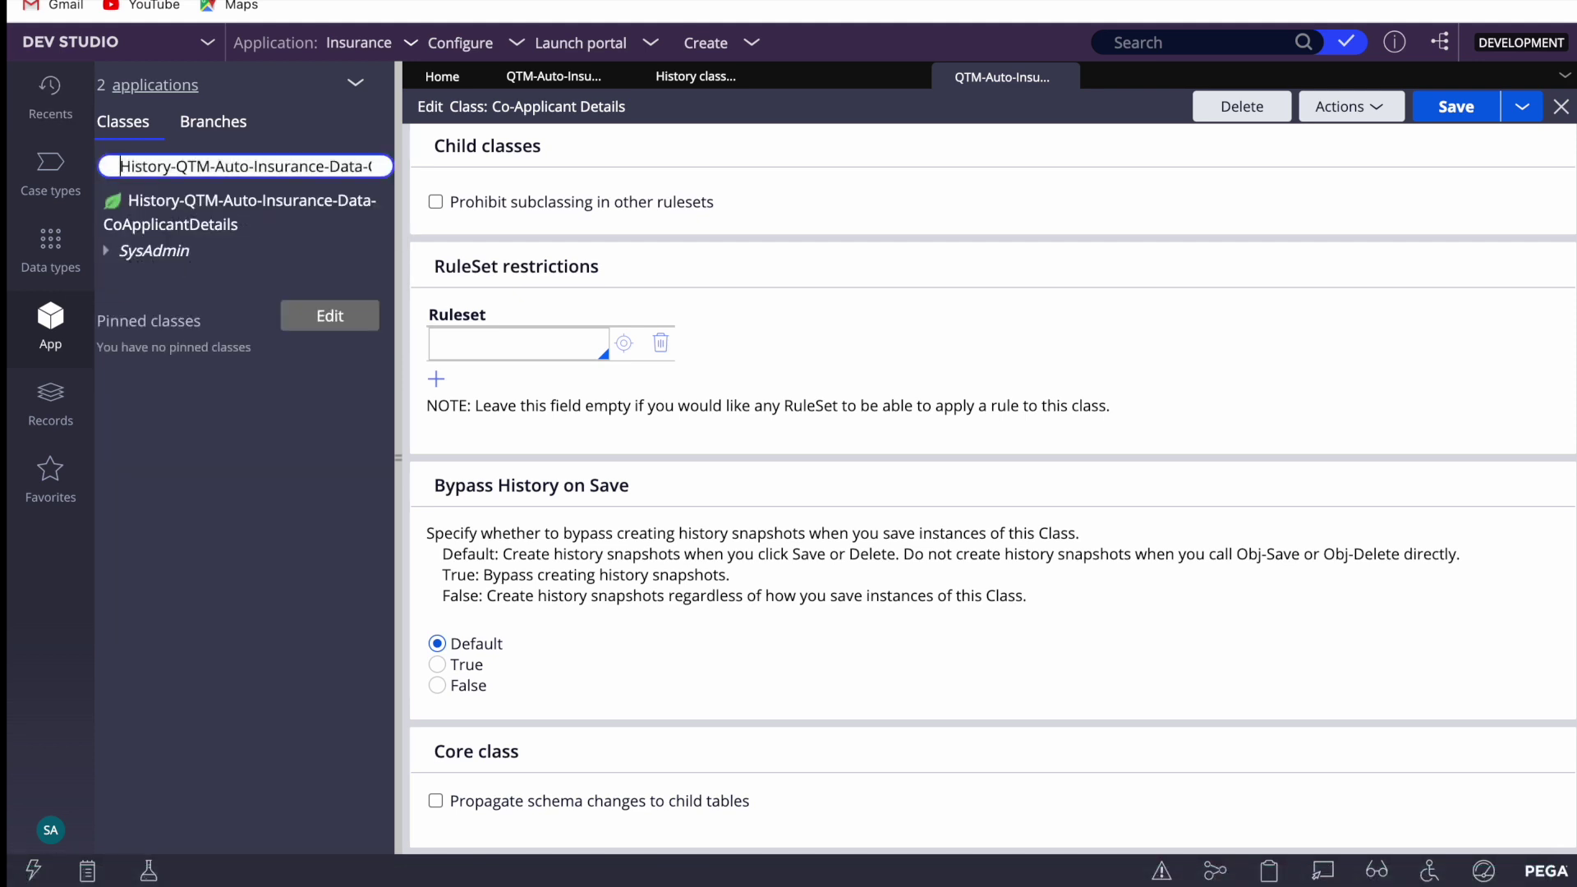
right_click(189, 226)
click(158, 309)
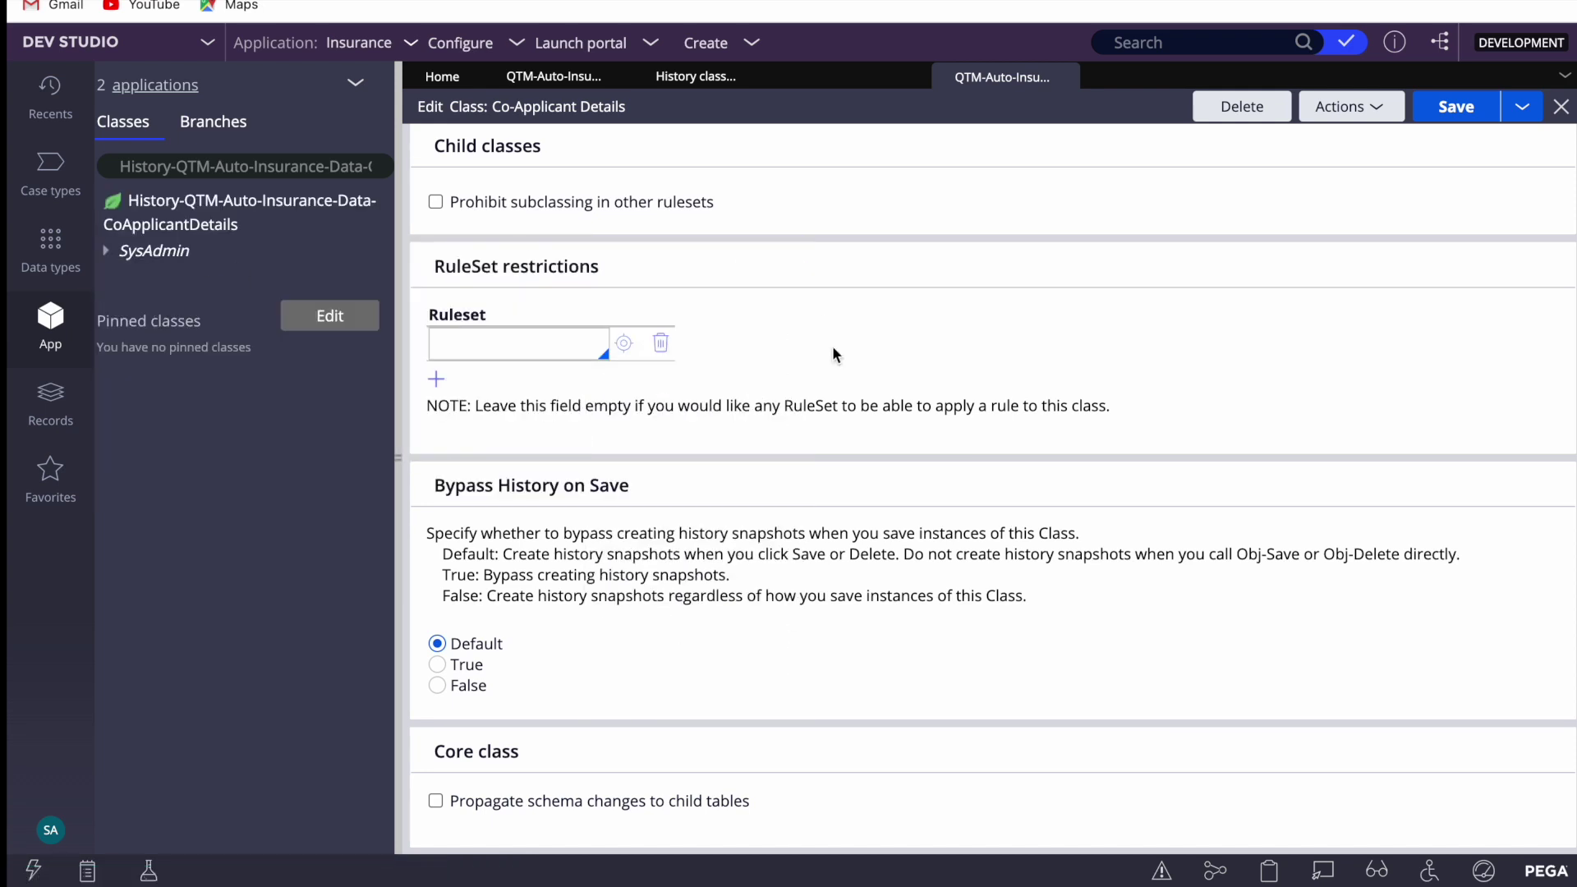
click(676, 79)
right_click(156, 214)
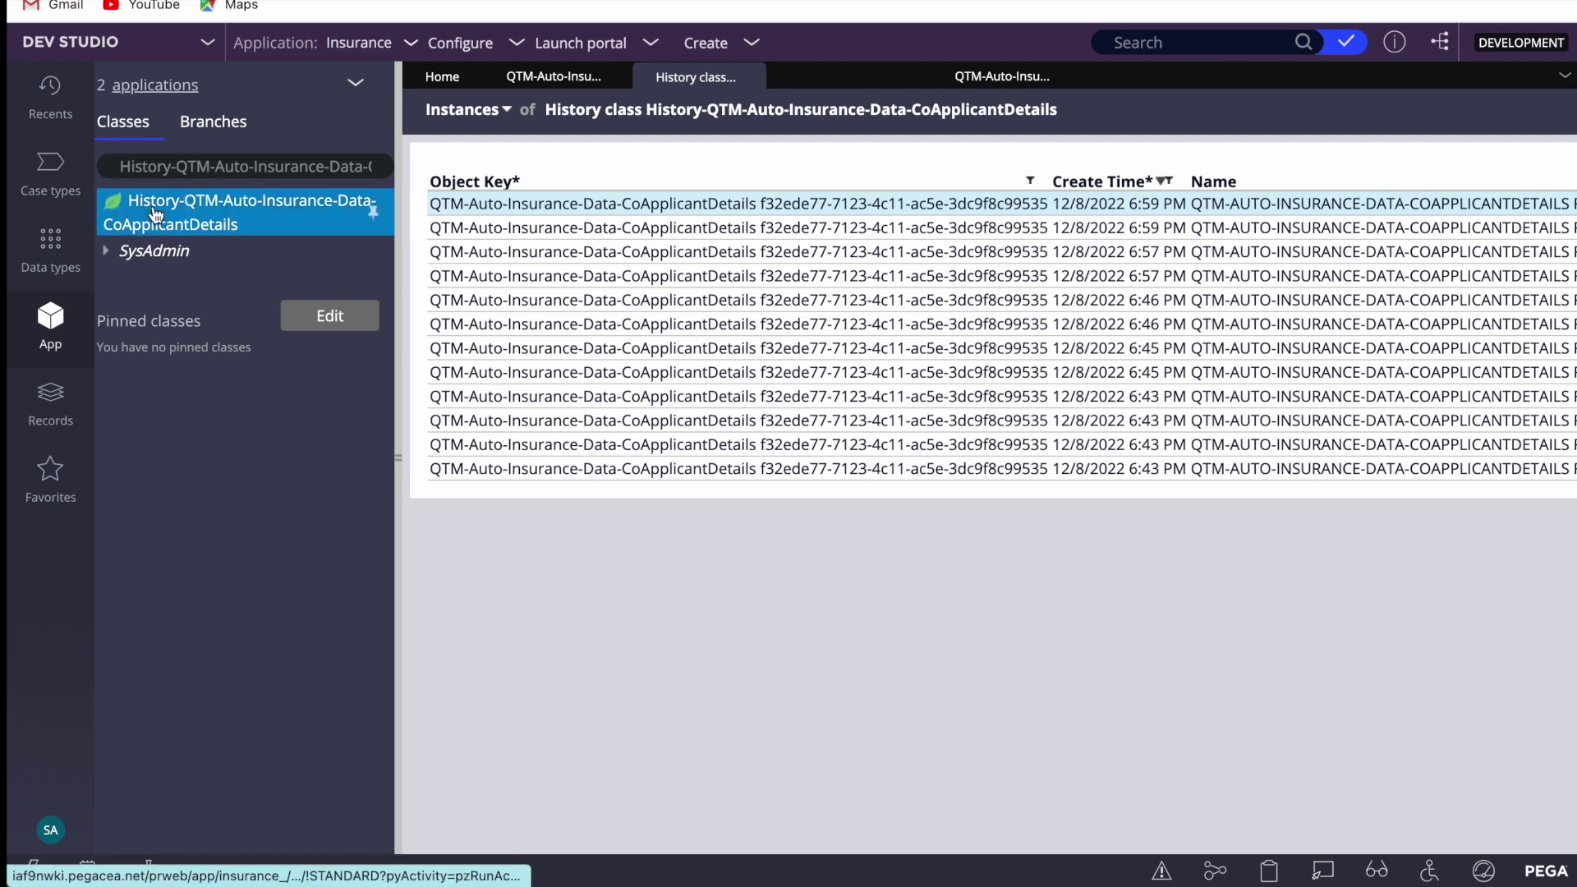
click(138, 310)
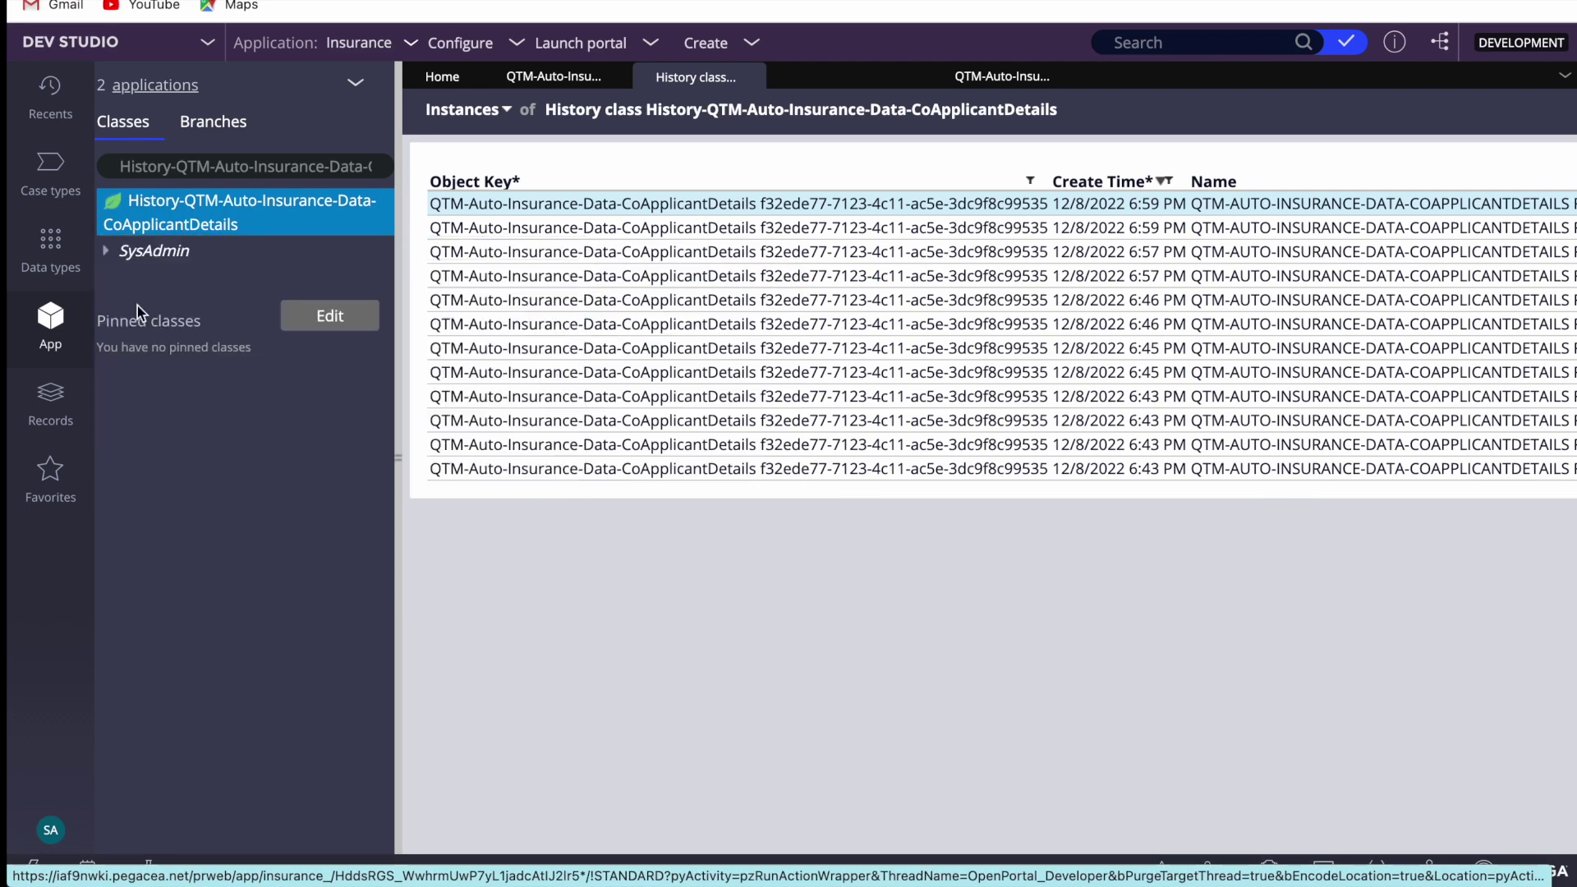
Test the history class's connection to the database table, highlight the mapped table name, and close the results.
scroll(714, 567, down, 3)
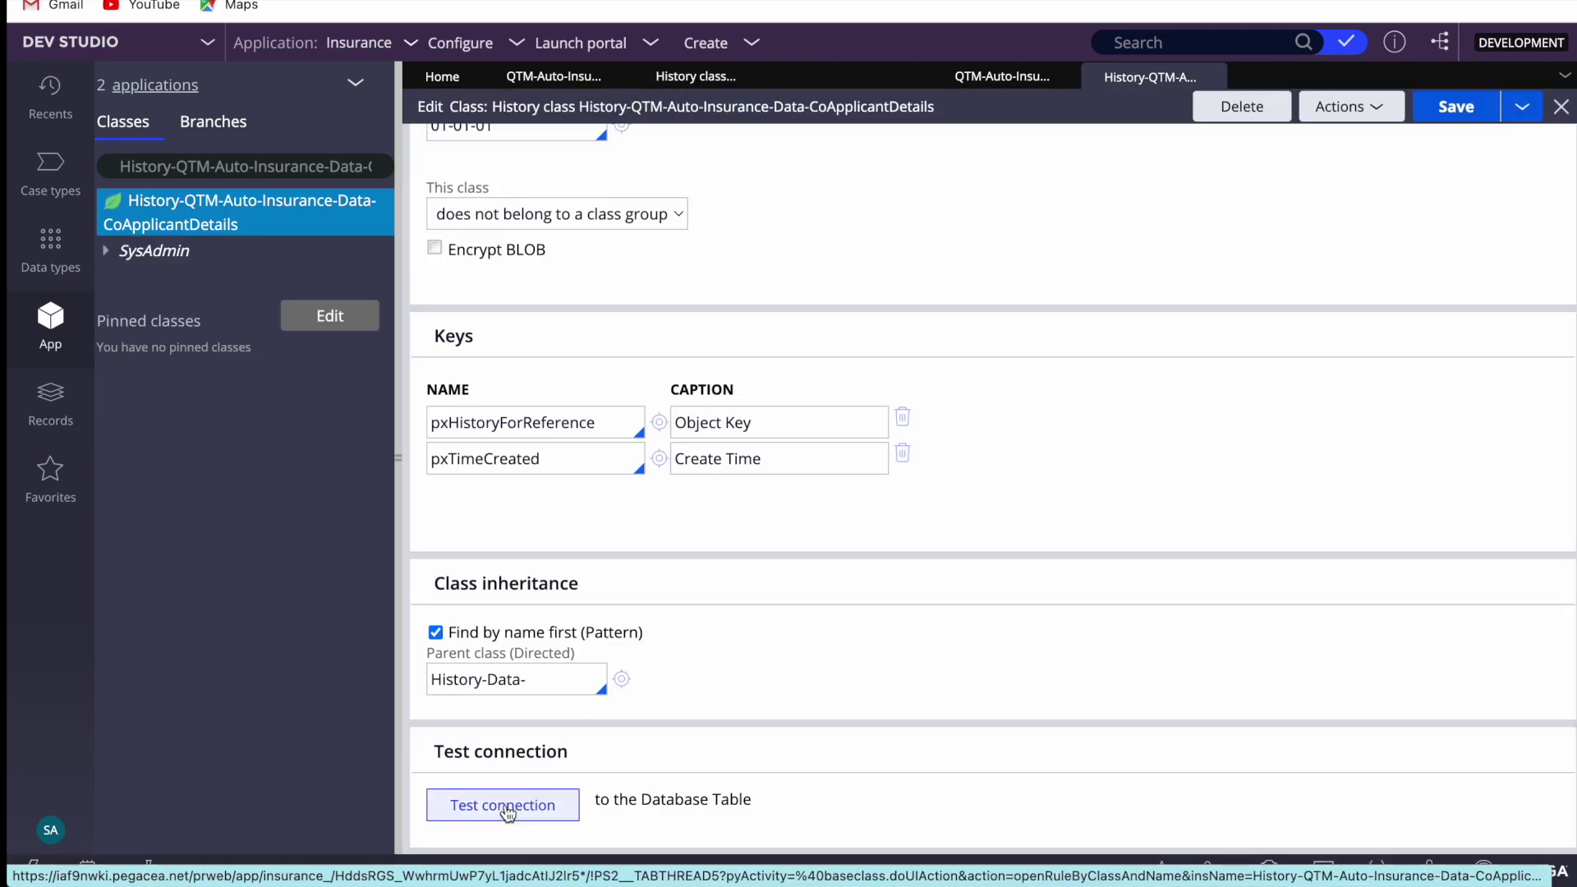
click(504, 803)
double_click(822, 68)
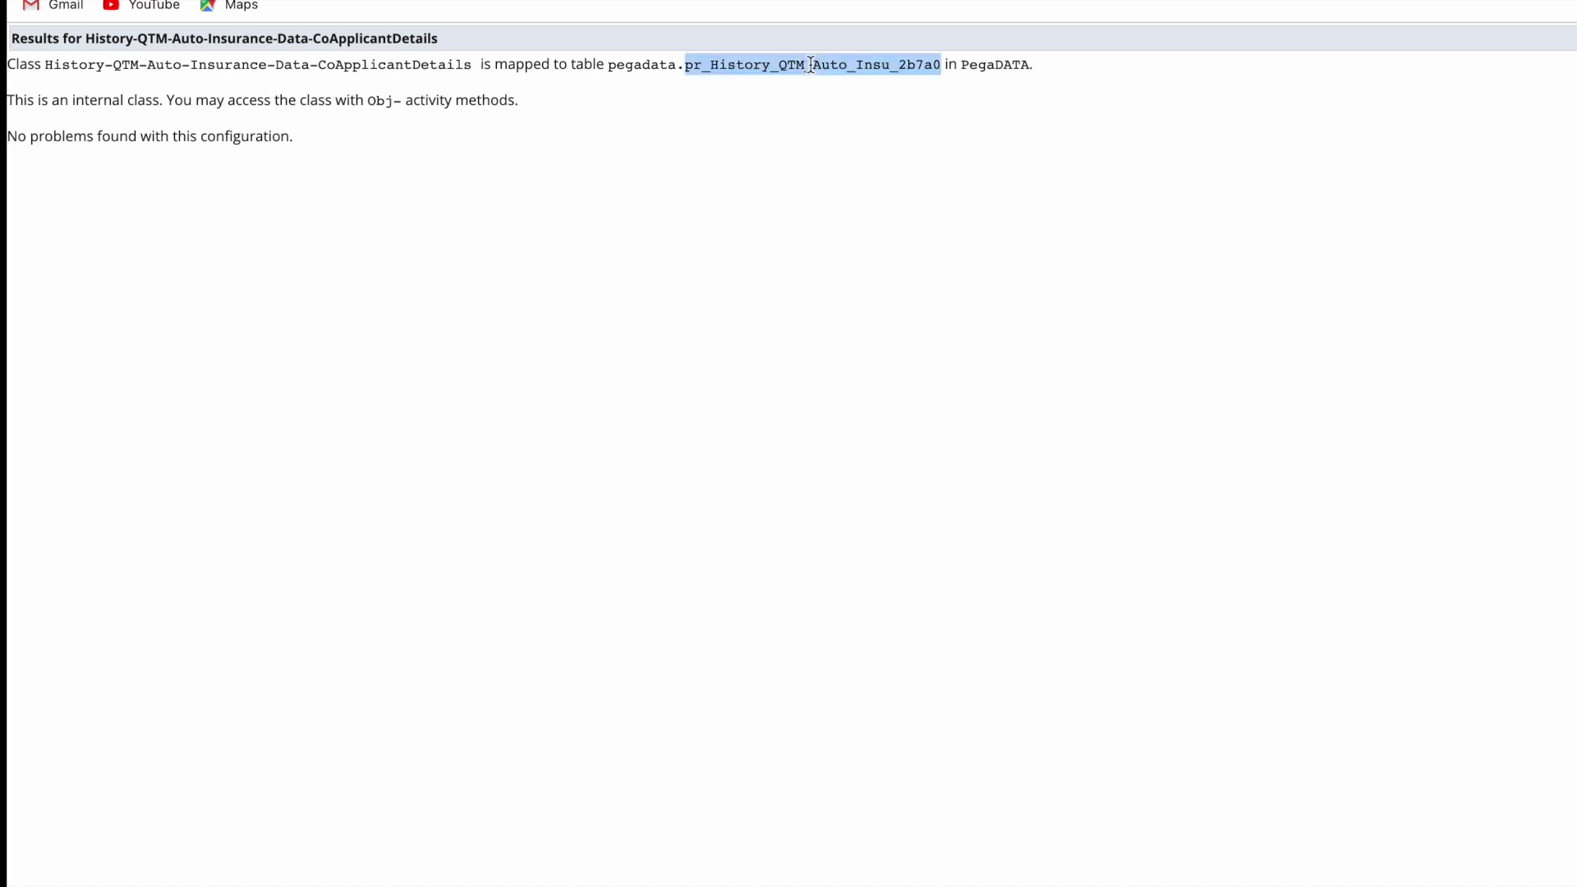
key(ctrl+w)
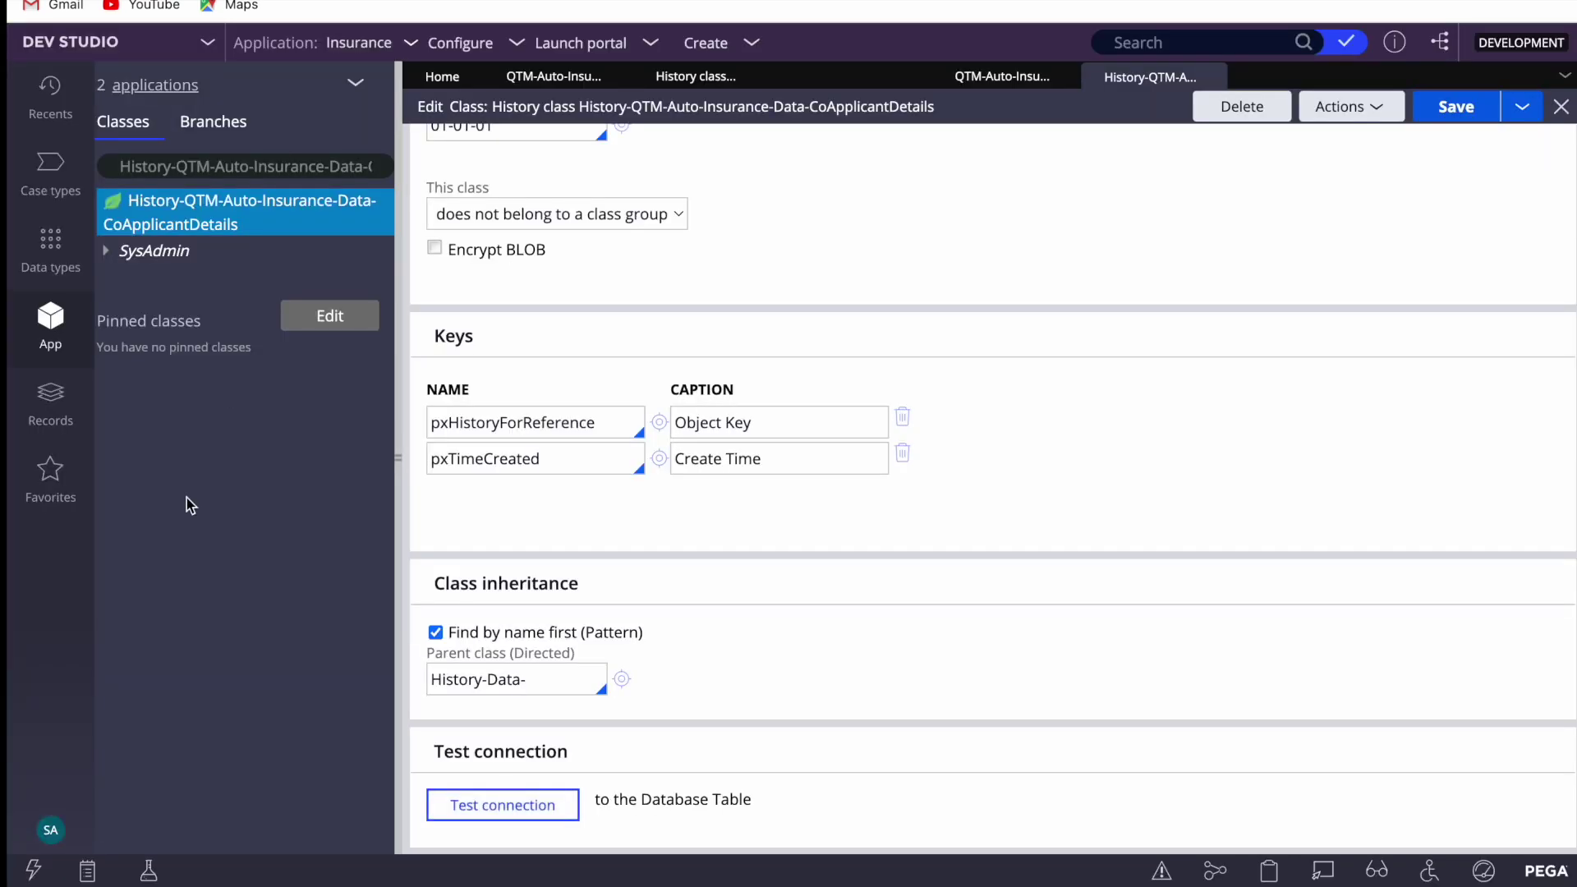
Open the list of Database Table instances from the SysAdmin category of the records.
click(50, 399)
click(118, 173)
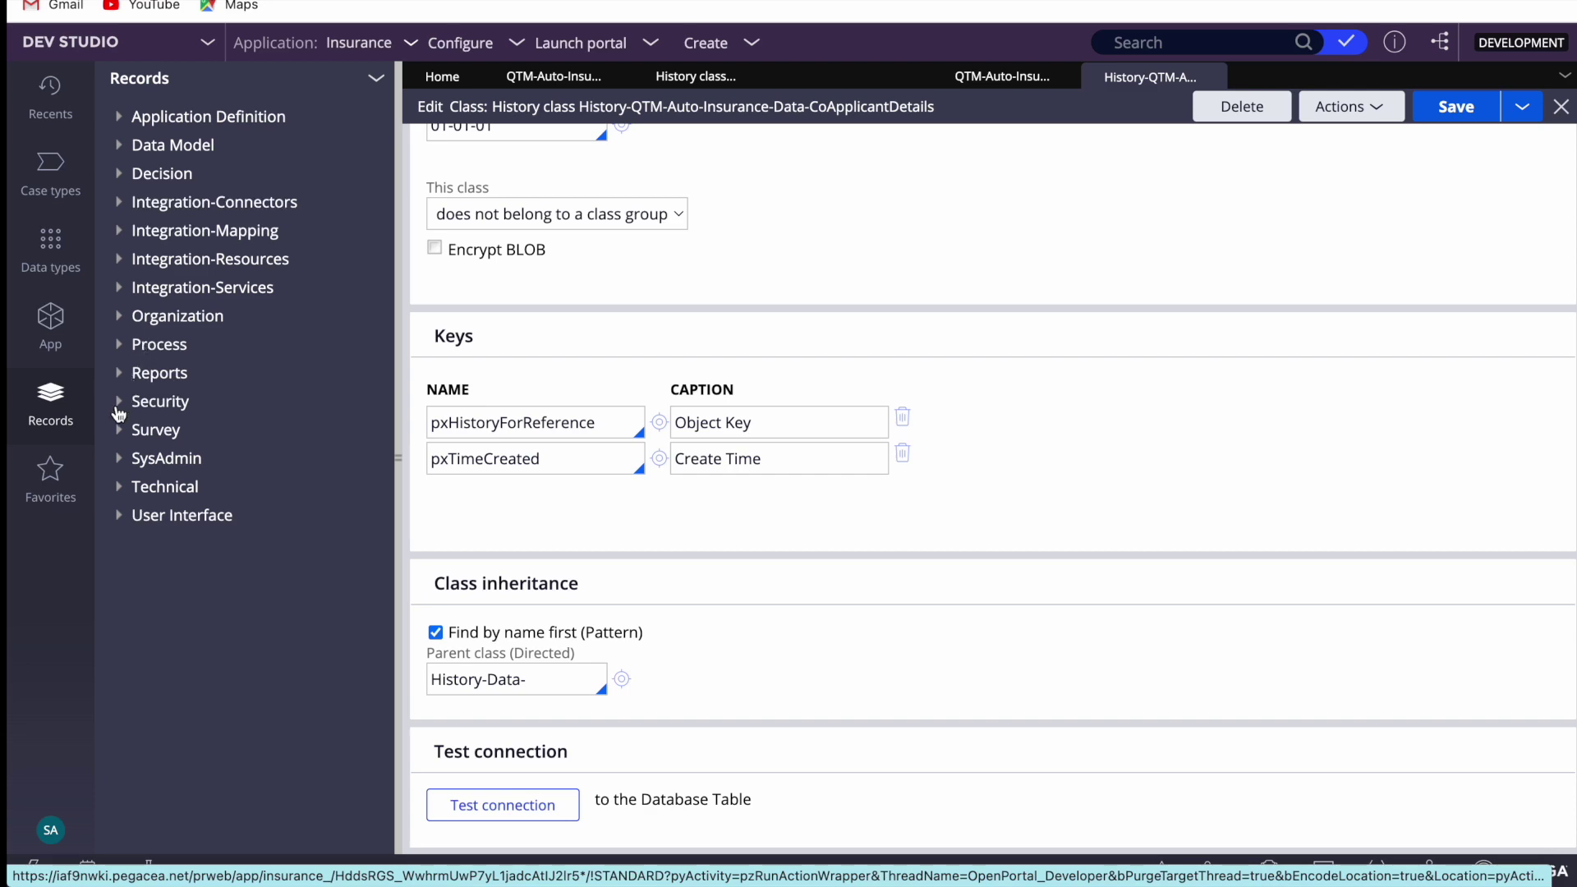
click(127, 456)
scroll(214, 599, down, 3)
click(248, 498)
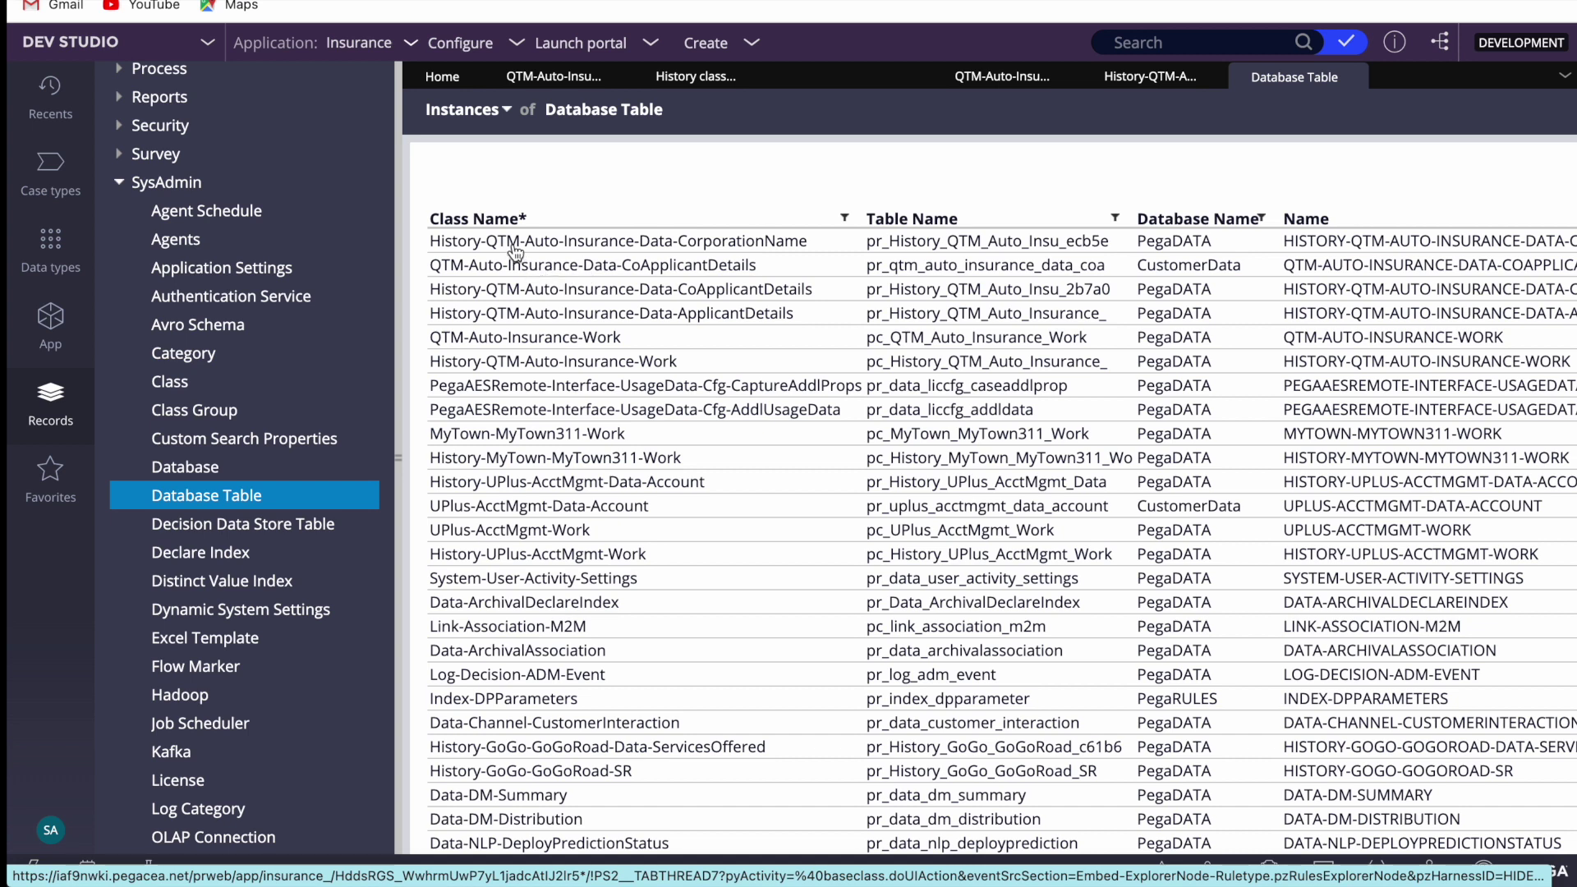
Delete the Database Table instance of History-QTM-Auto-Insurance-Data-CoApplicantDetails, giving "nr" as the reason for deletion.
click(660, 294)
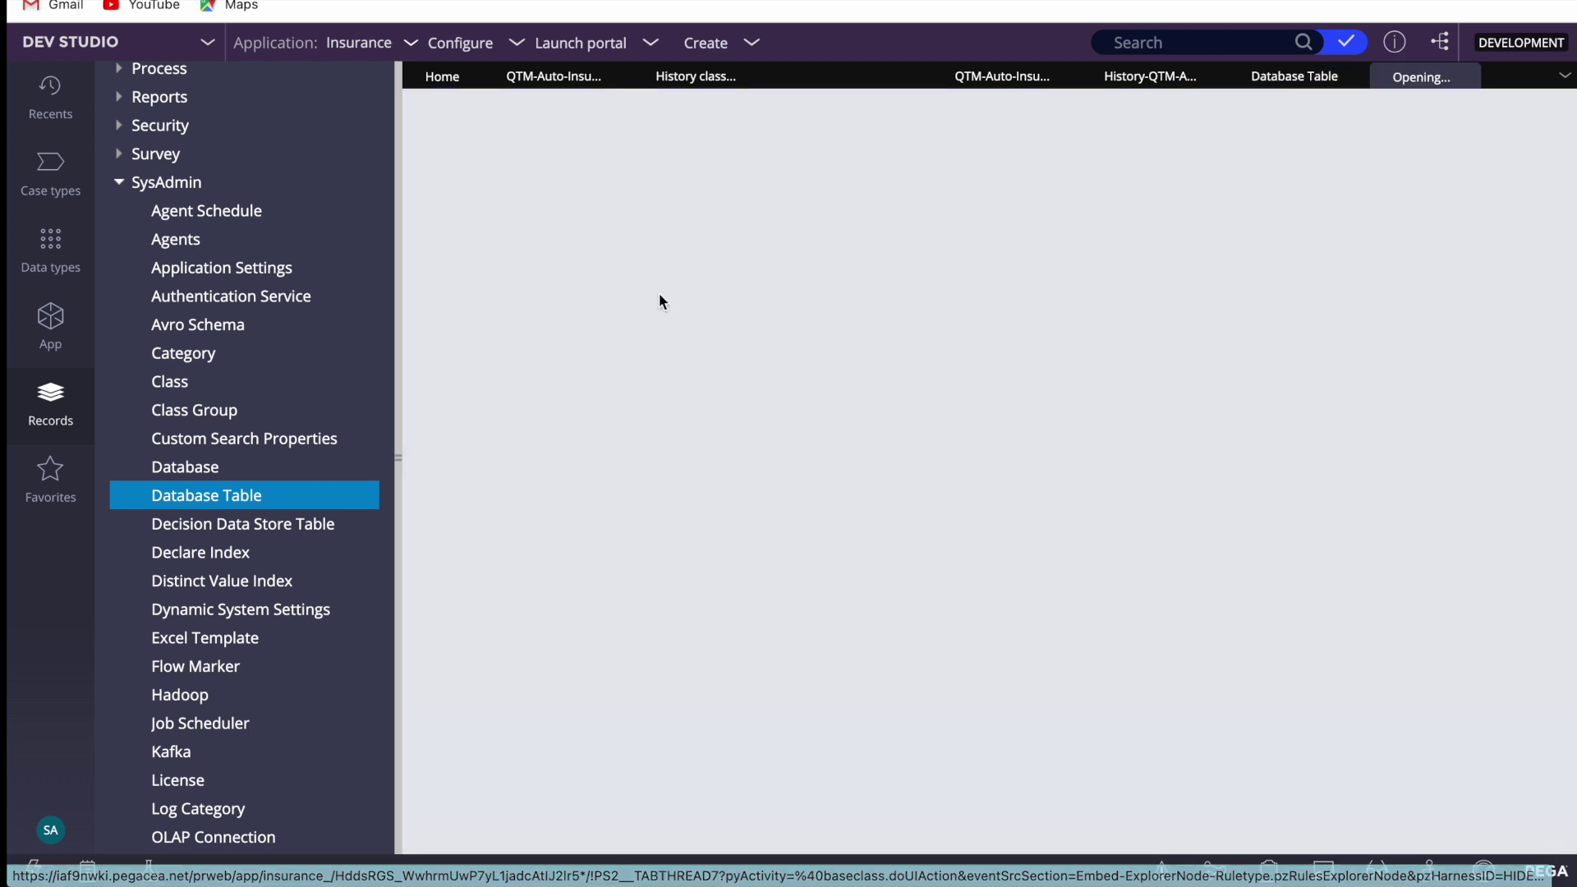
click(1236, 119)
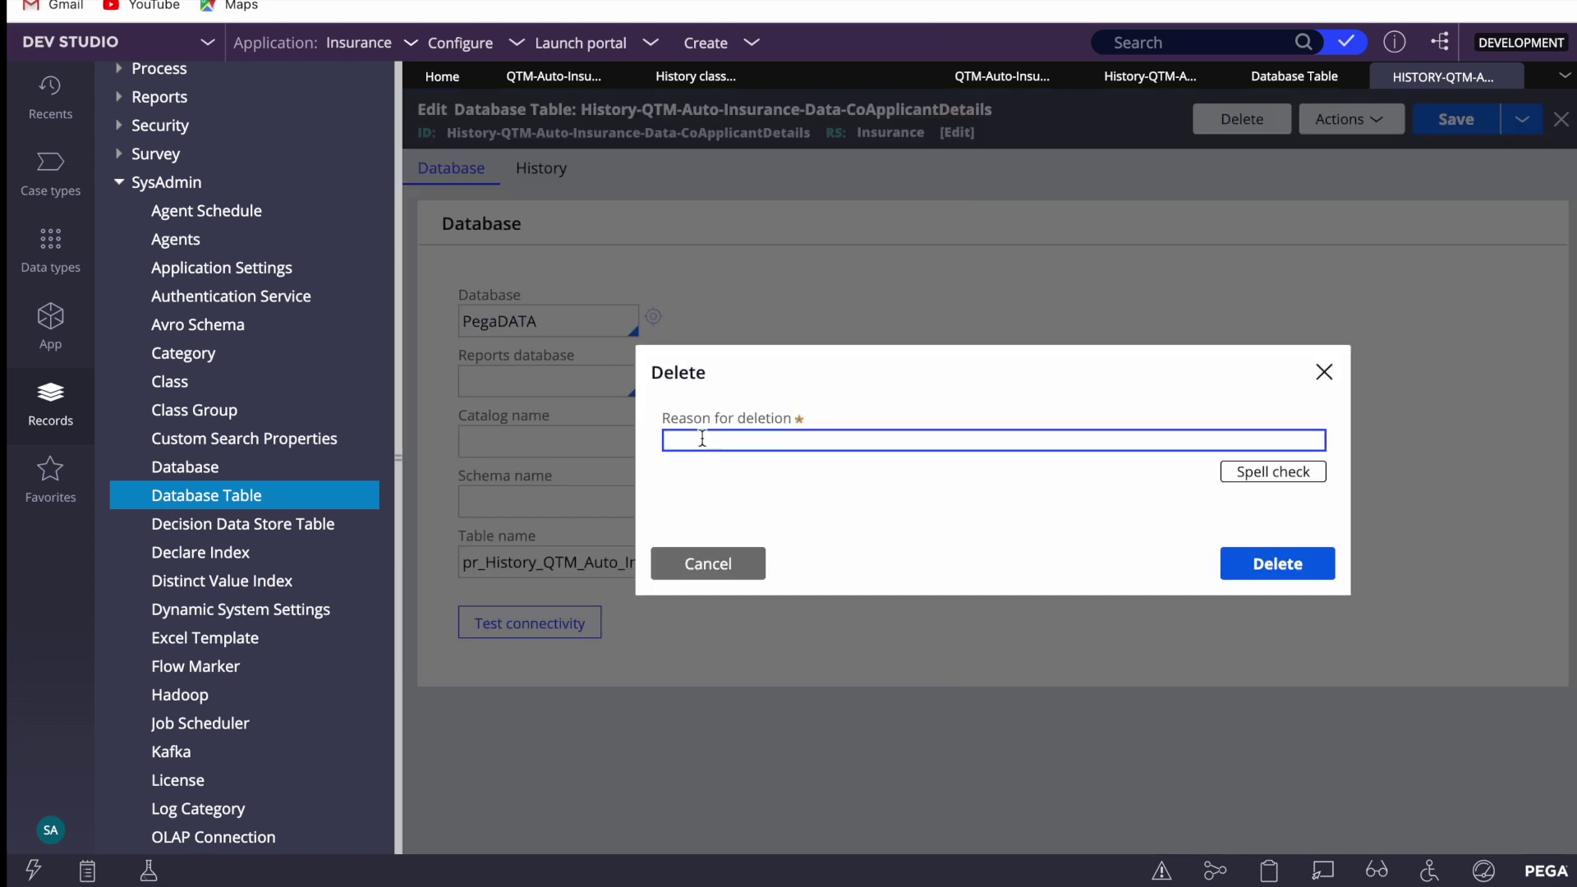
text(nr)
click(1277, 563)
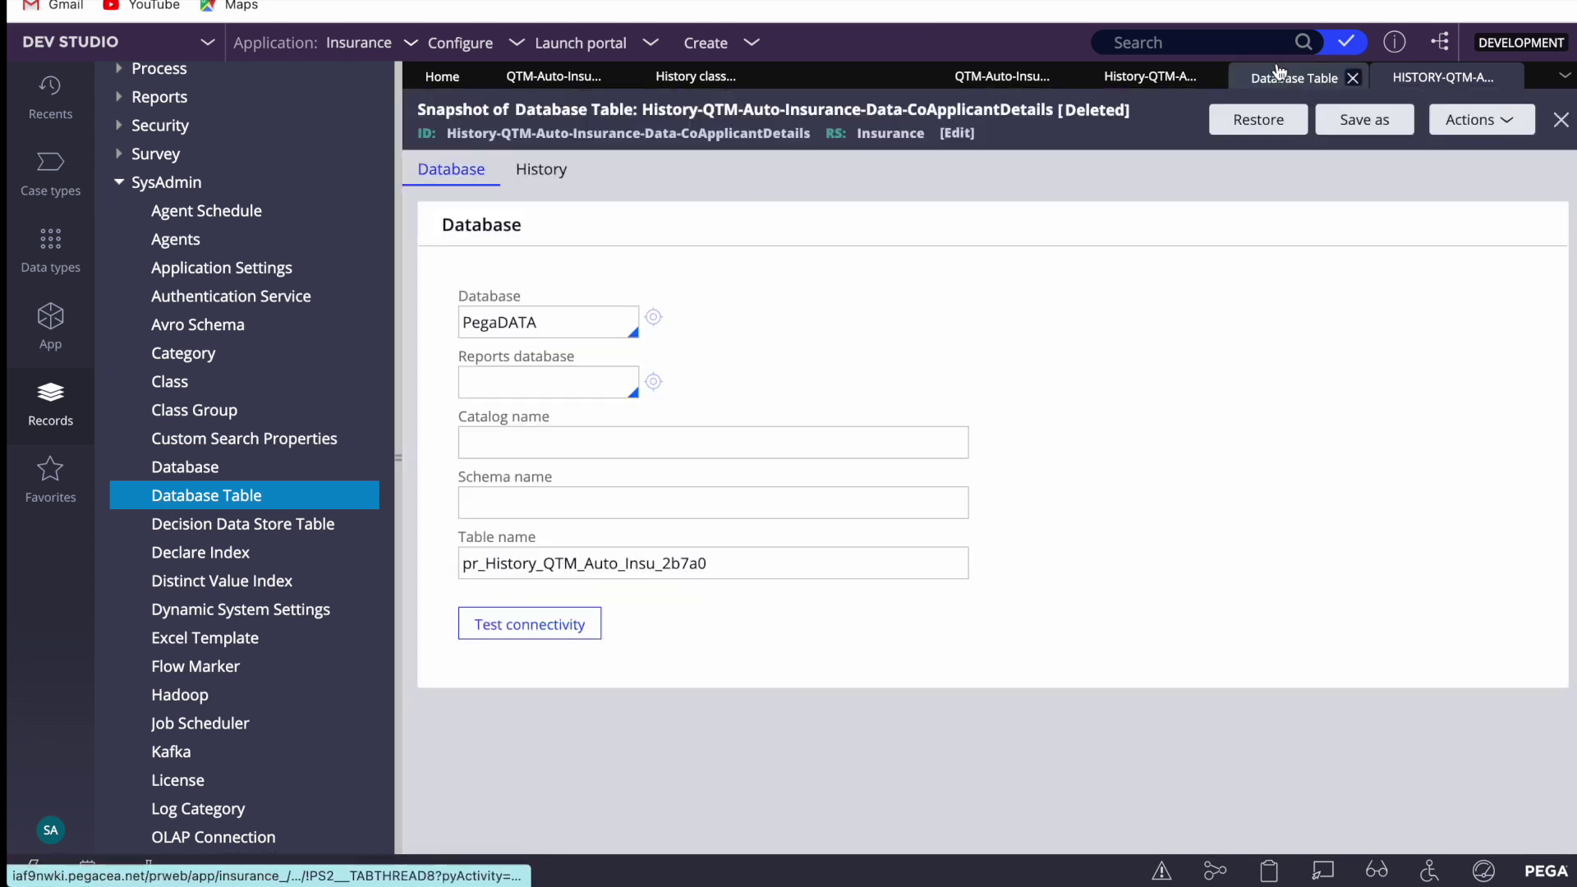
Test the history class's database connection without its own table instance, highlight the mapped table name, and close the results.
click(1147, 83)
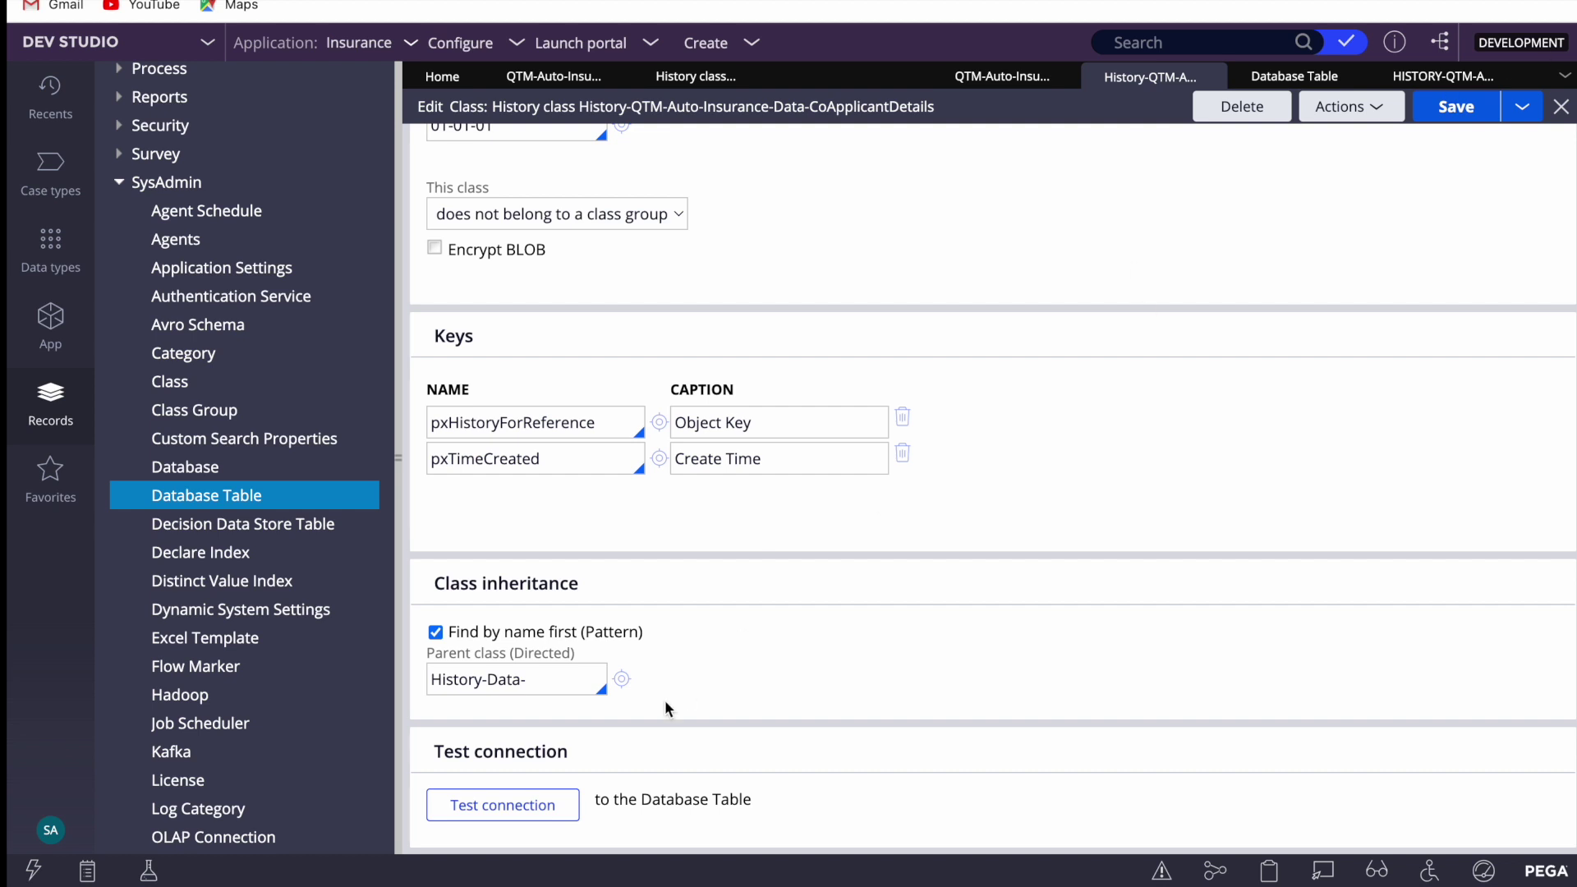
click(491, 821)
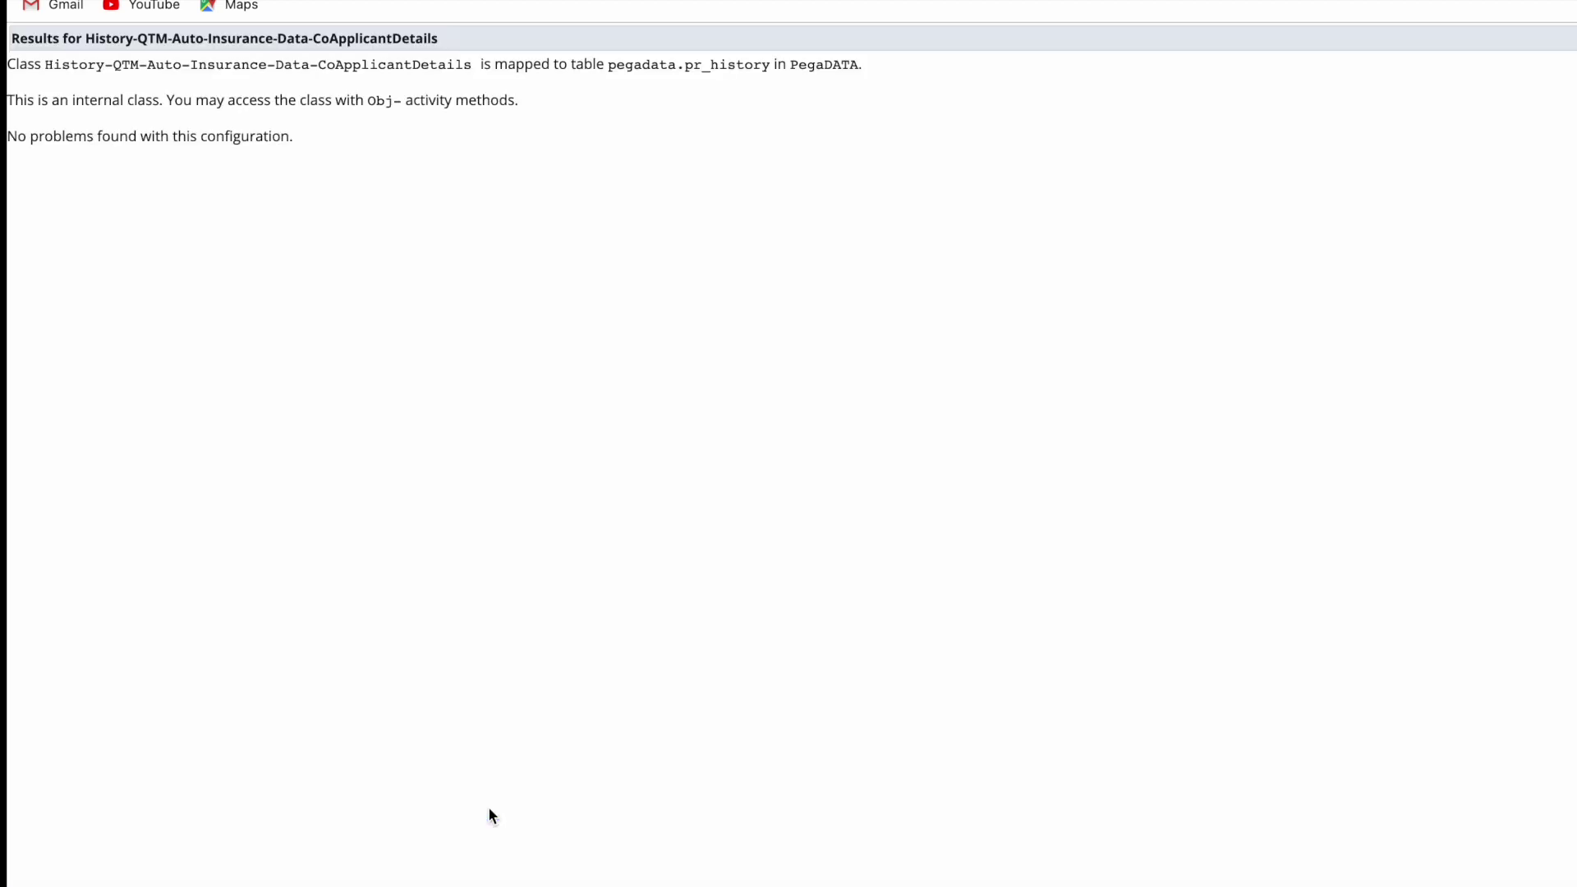
double_click(708, 66)
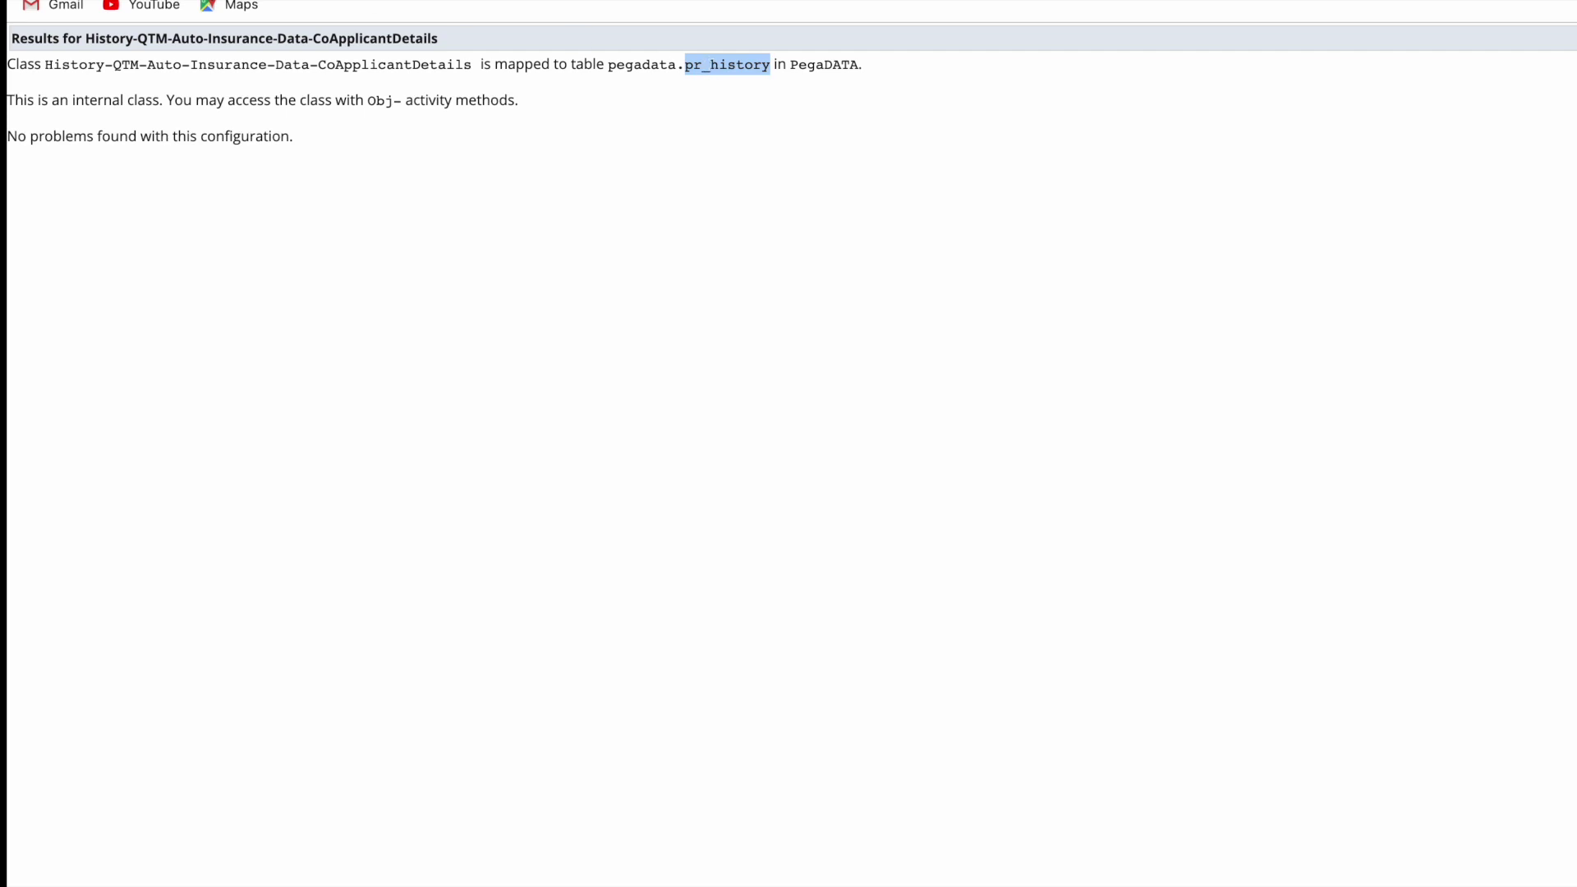
key(ctrl+w)
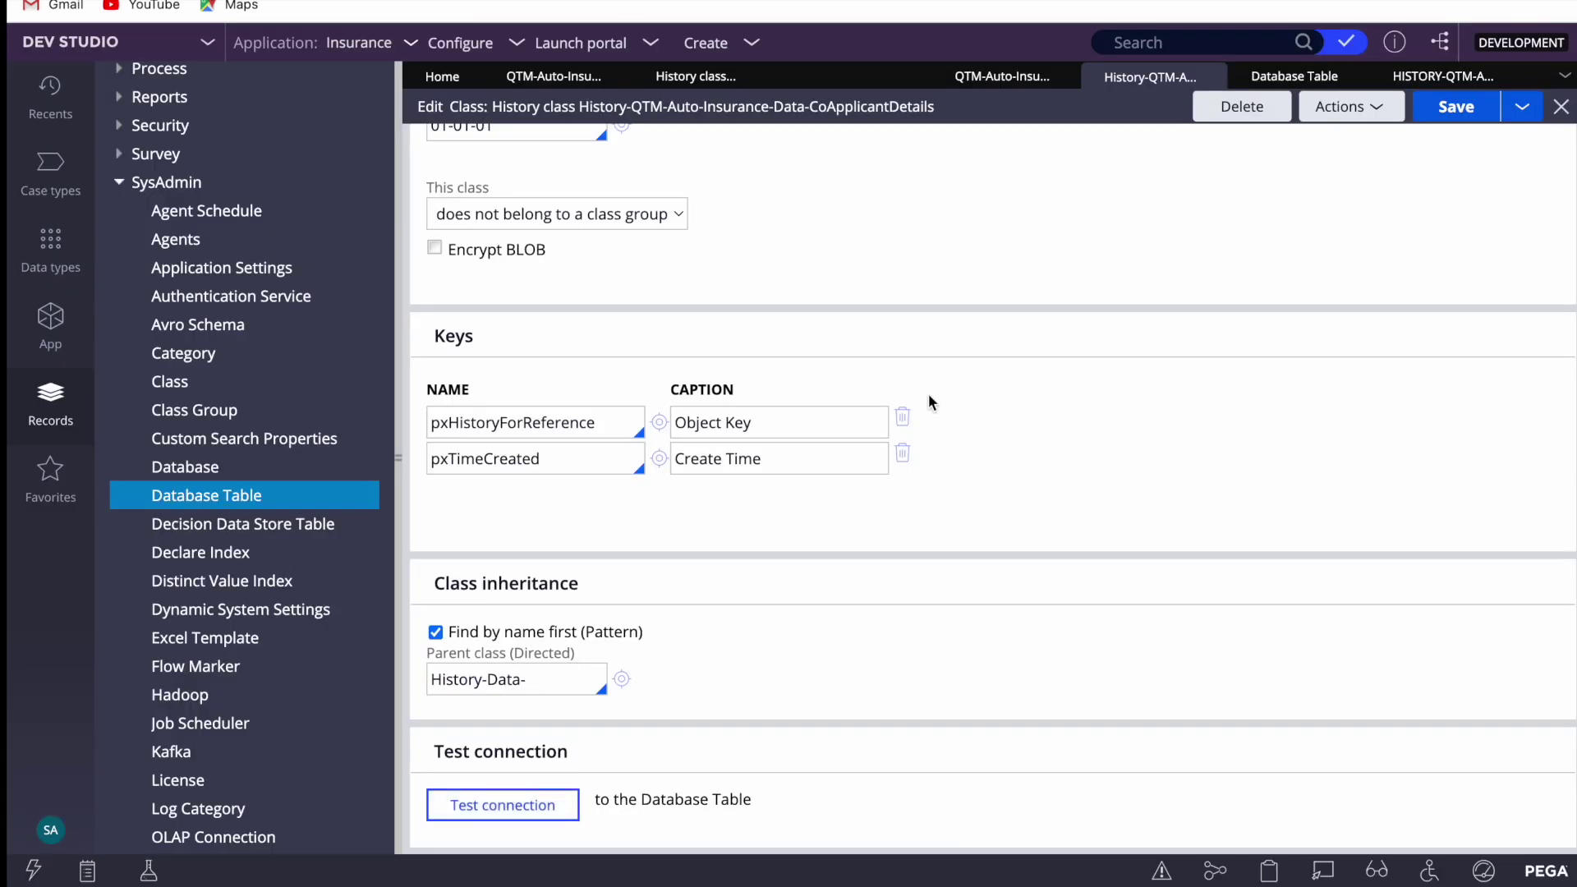
Restore the deleted Database Table instance of the CoApplicantDetails history class, test its connectivity, and close the results.
click(1444, 77)
click(1298, 121)
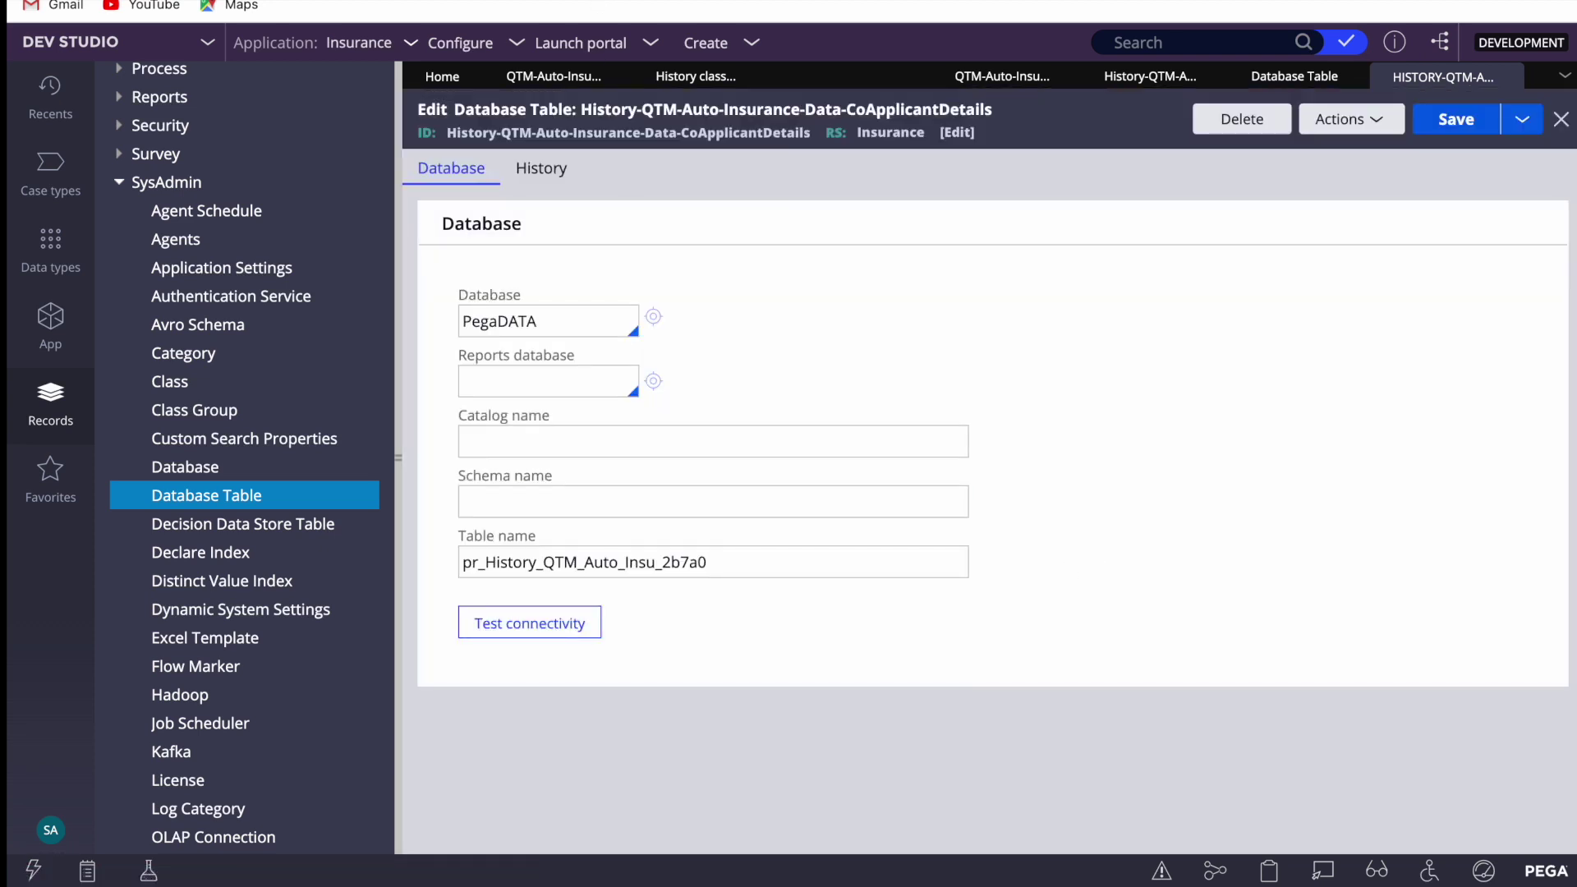
click(530, 622)
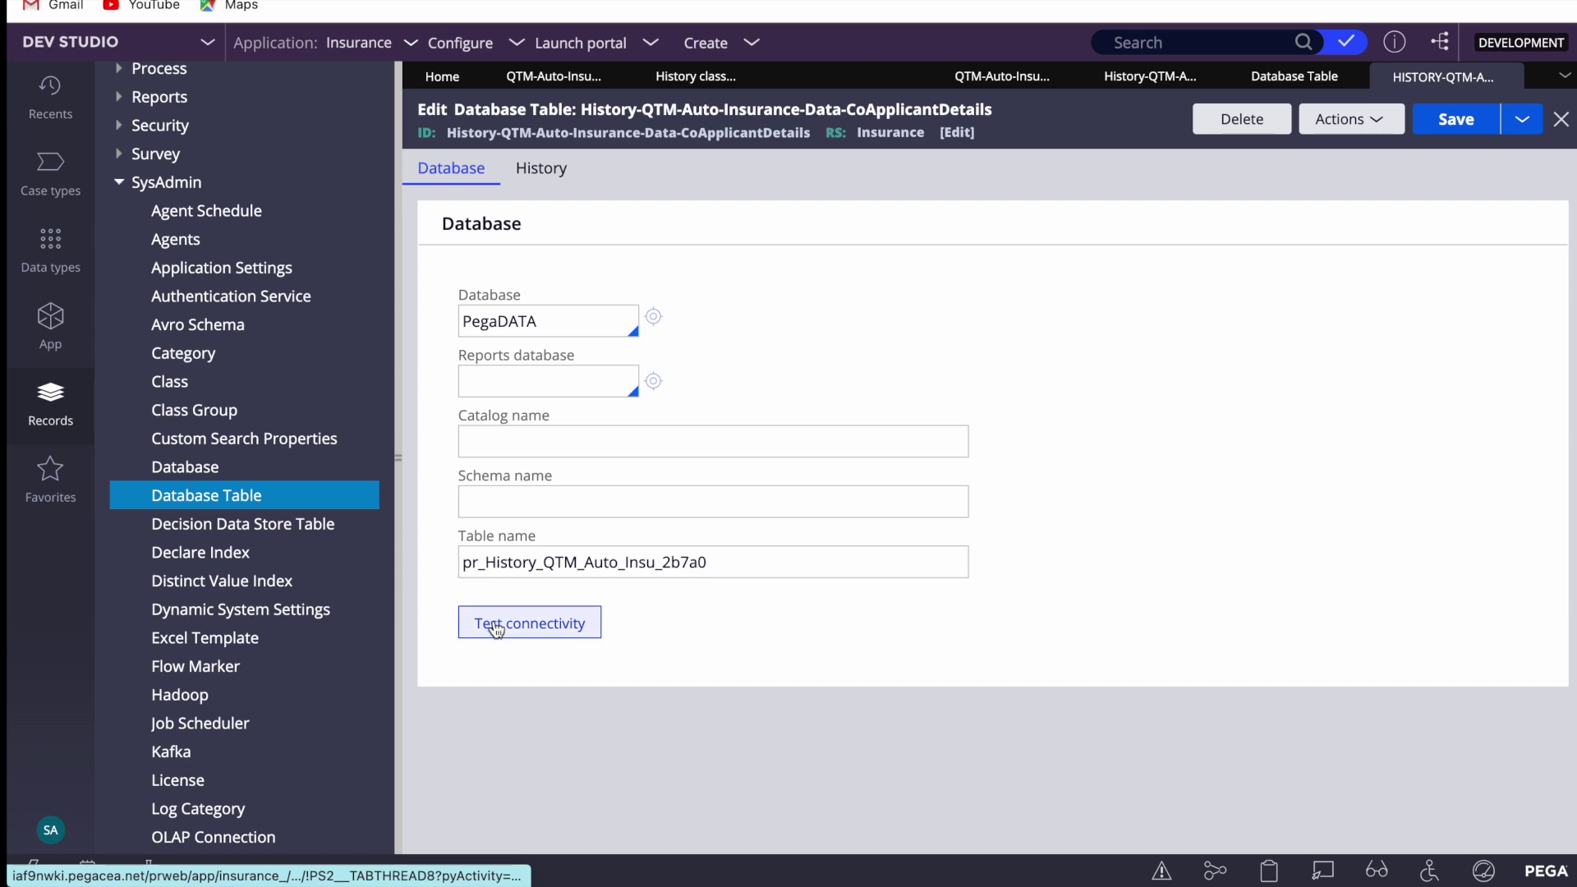
click(494, 622)
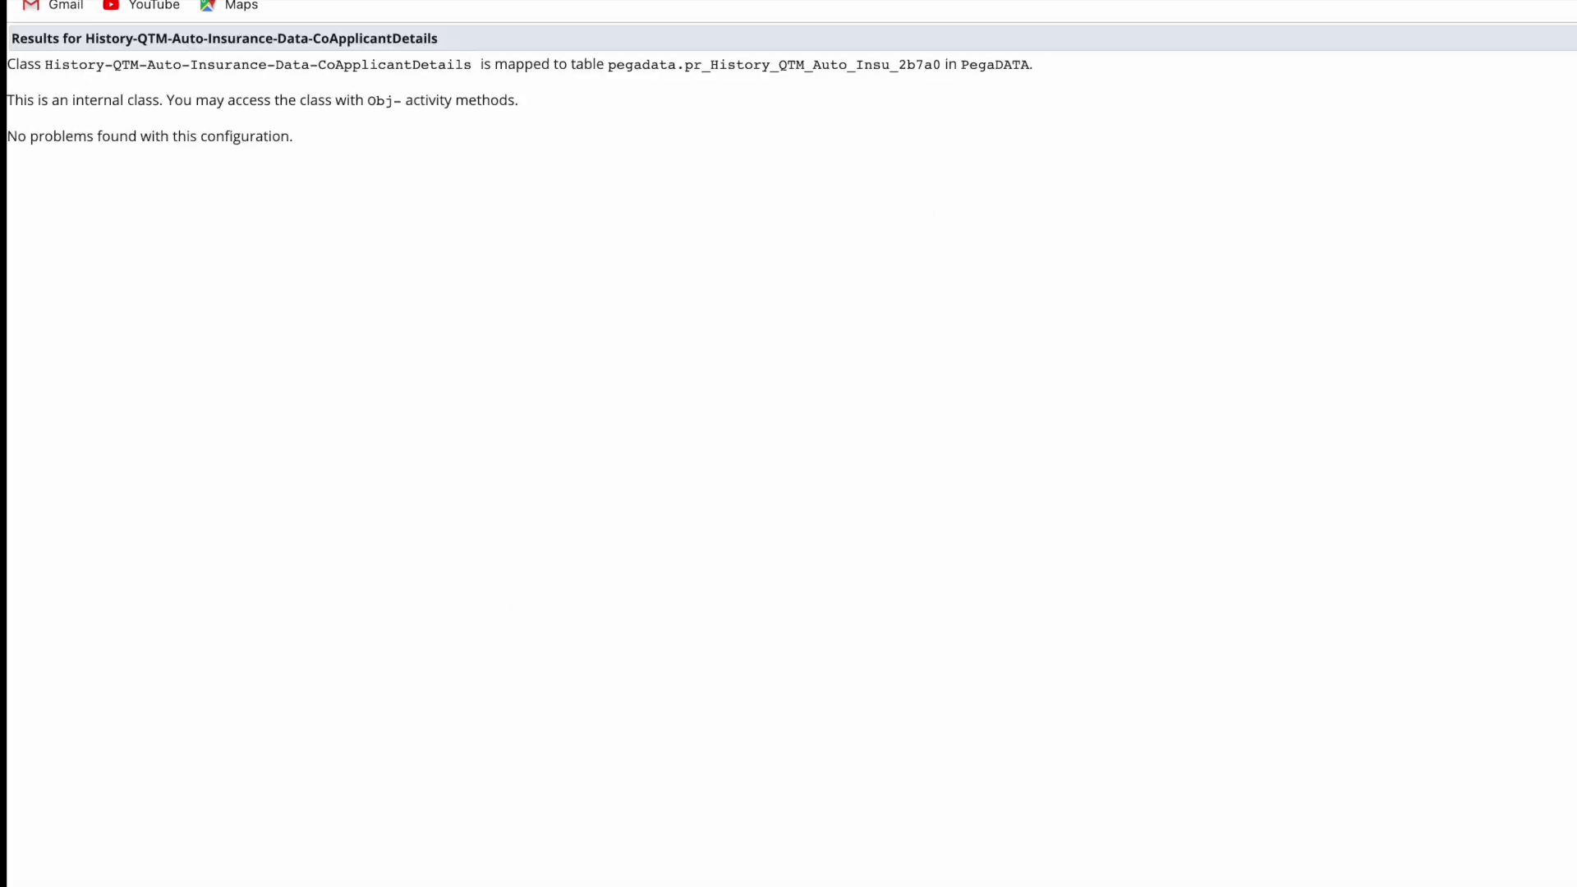
key(ctrl+w)
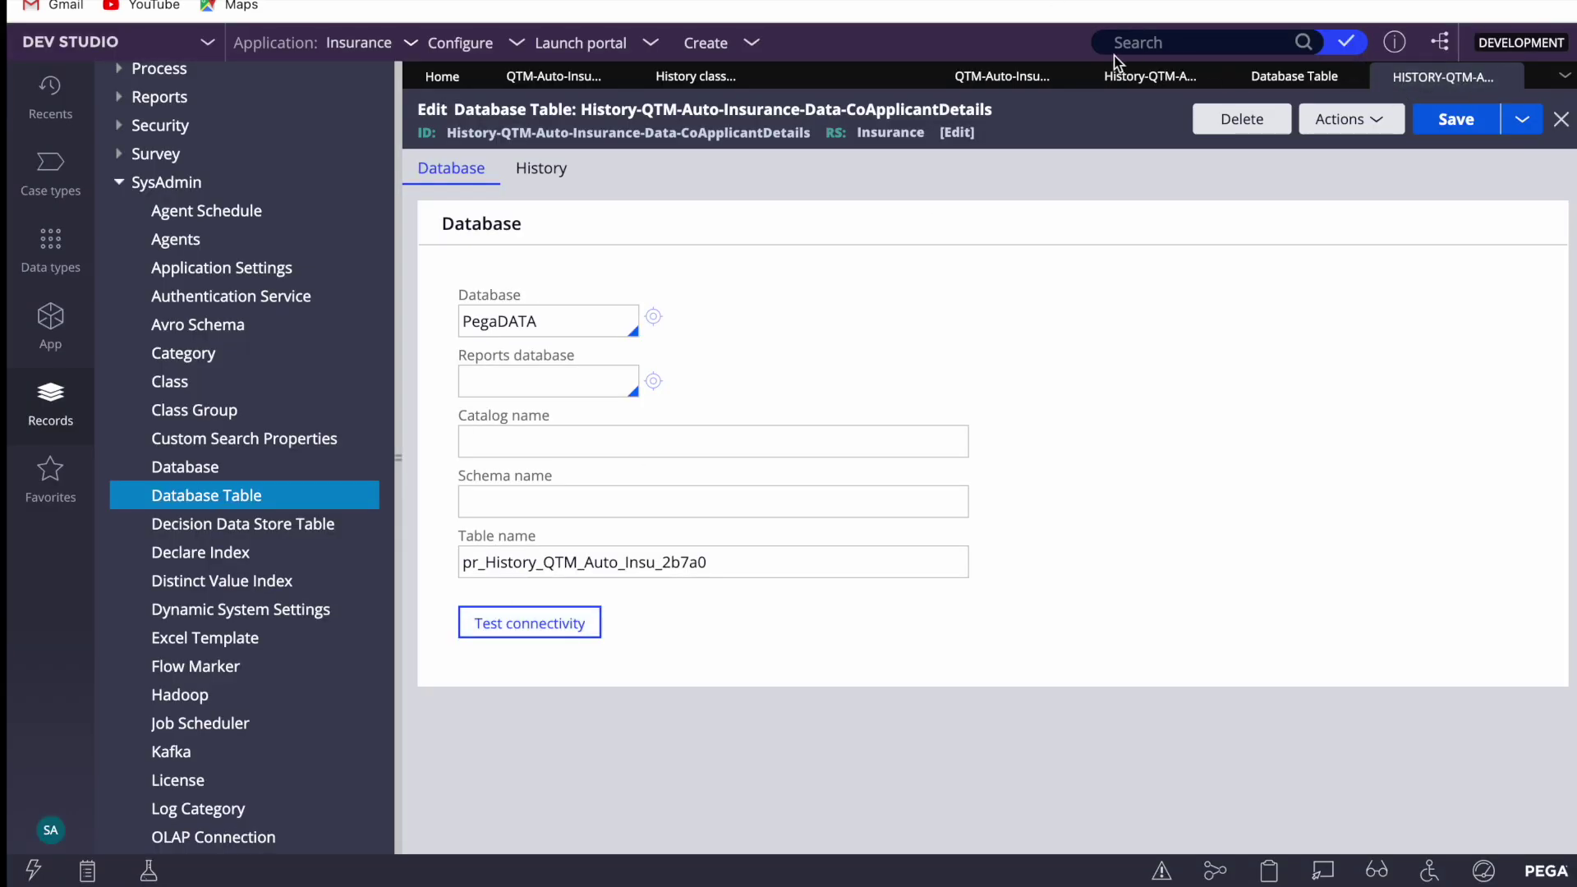
View the history class's instance list, retest the connection from the history class rule, and close the results.
click(997, 78)
click(656, 77)
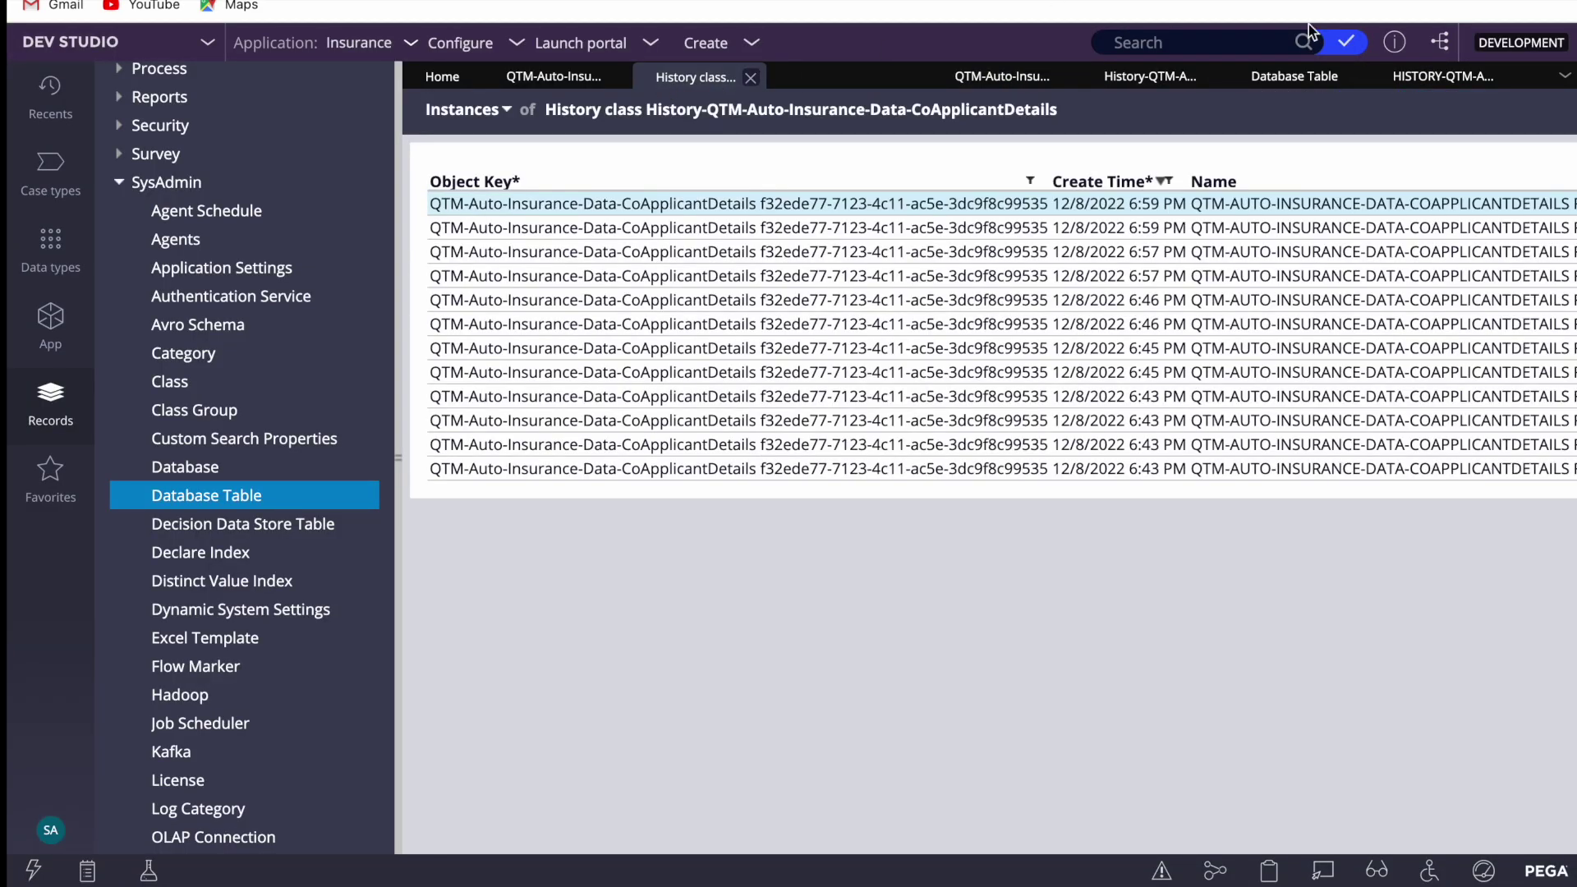
click(1166, 79)
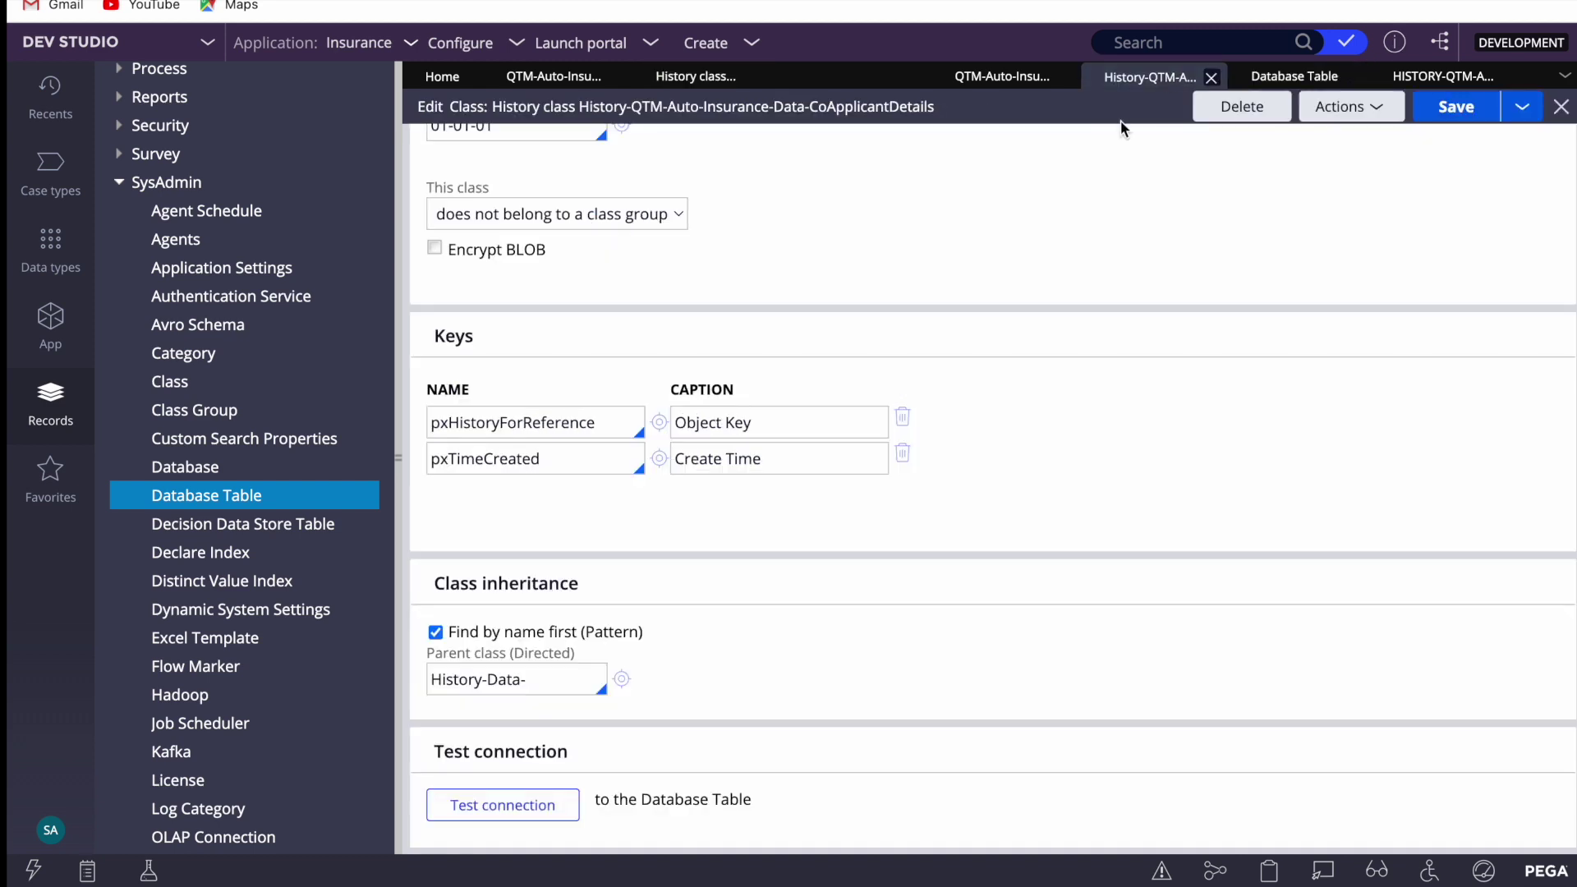
click(510, 806)
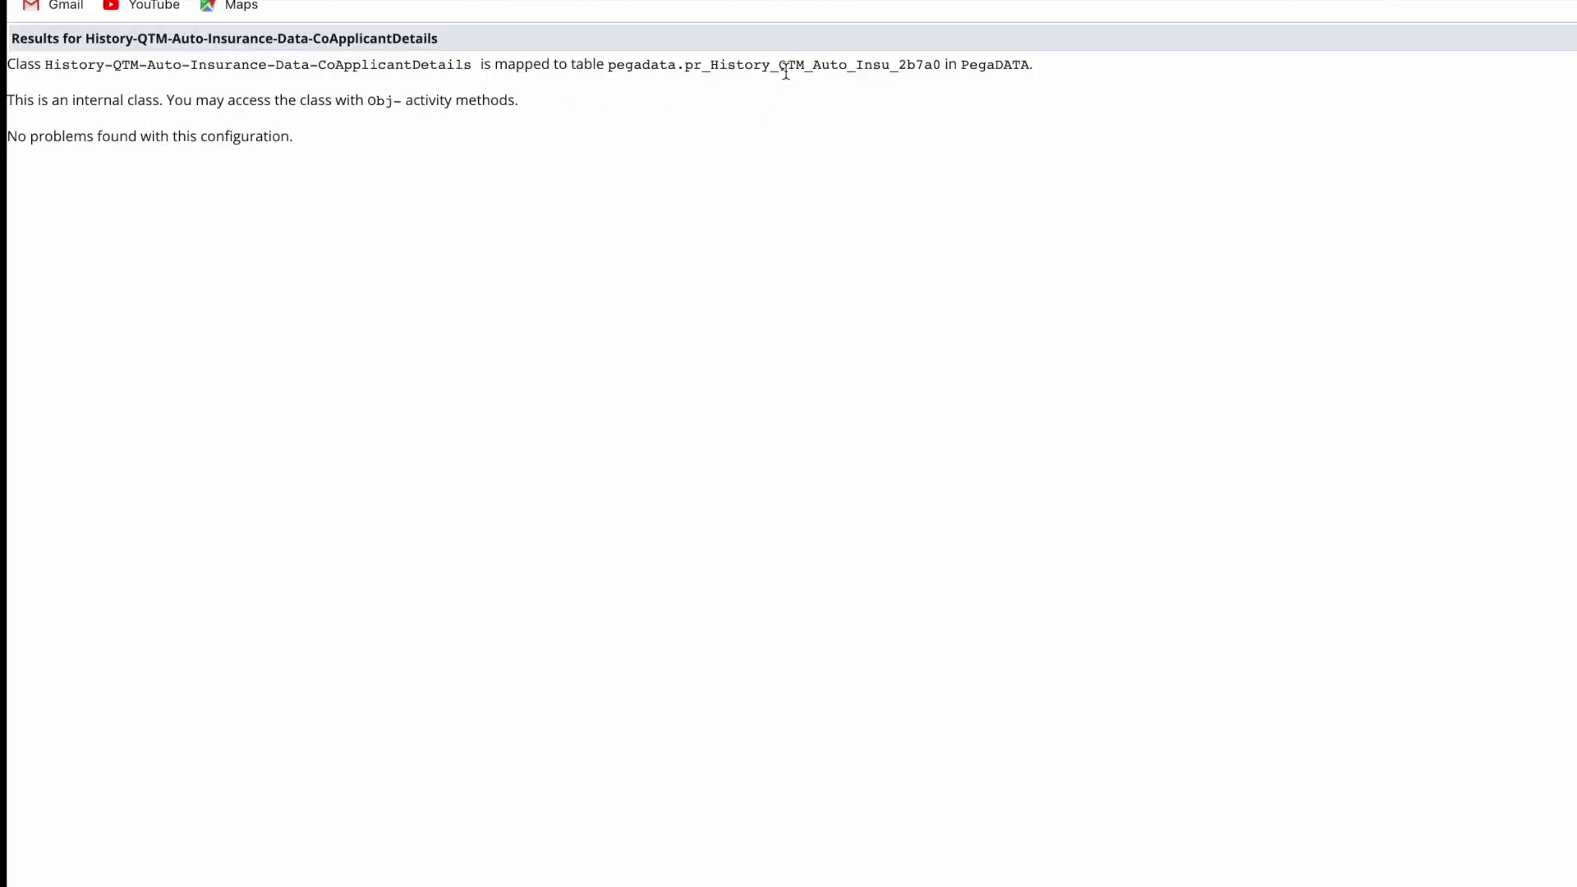
key(ctrl+w)
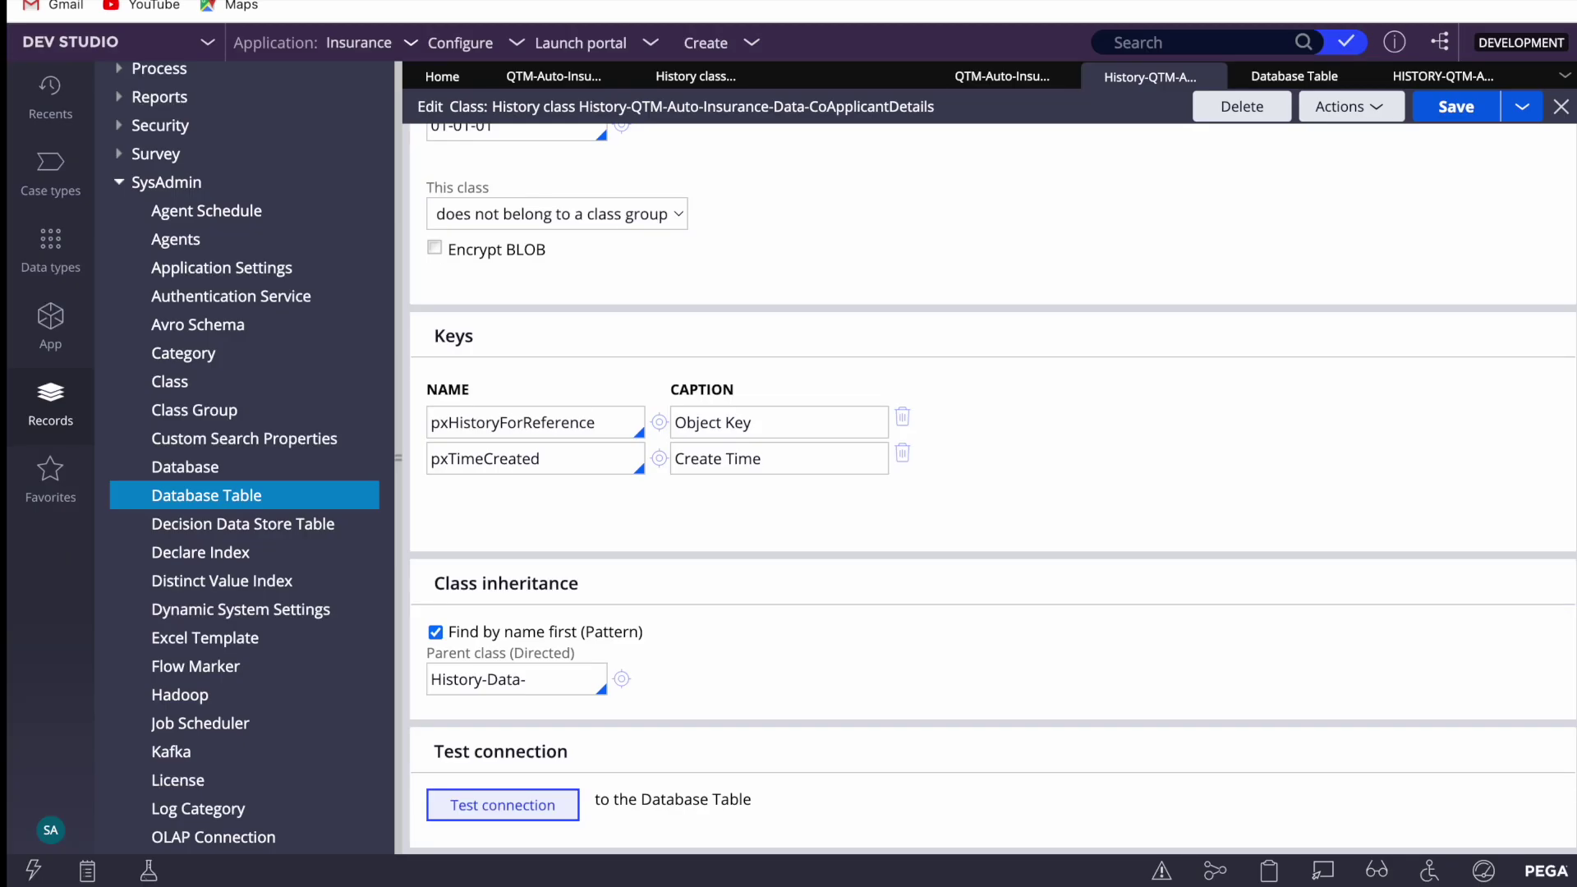
Examine the advanced settings of the History-QTM-Auto-Insurance-Data-CoApplicantDetails class from start to end.
scroll(1086, 260, up, 5)
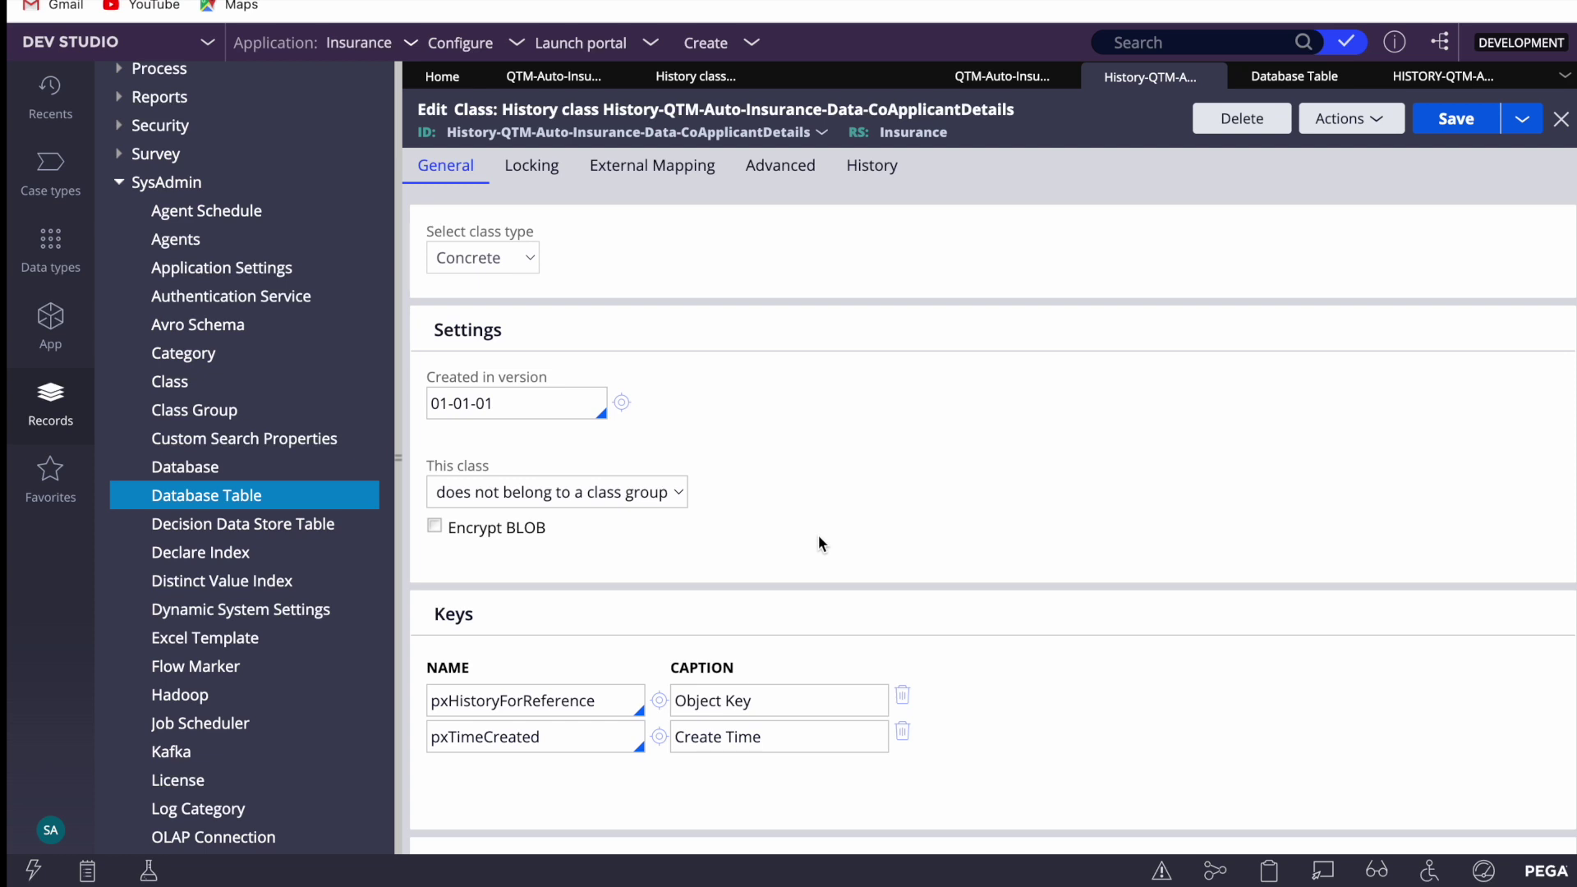
click(780, 165)
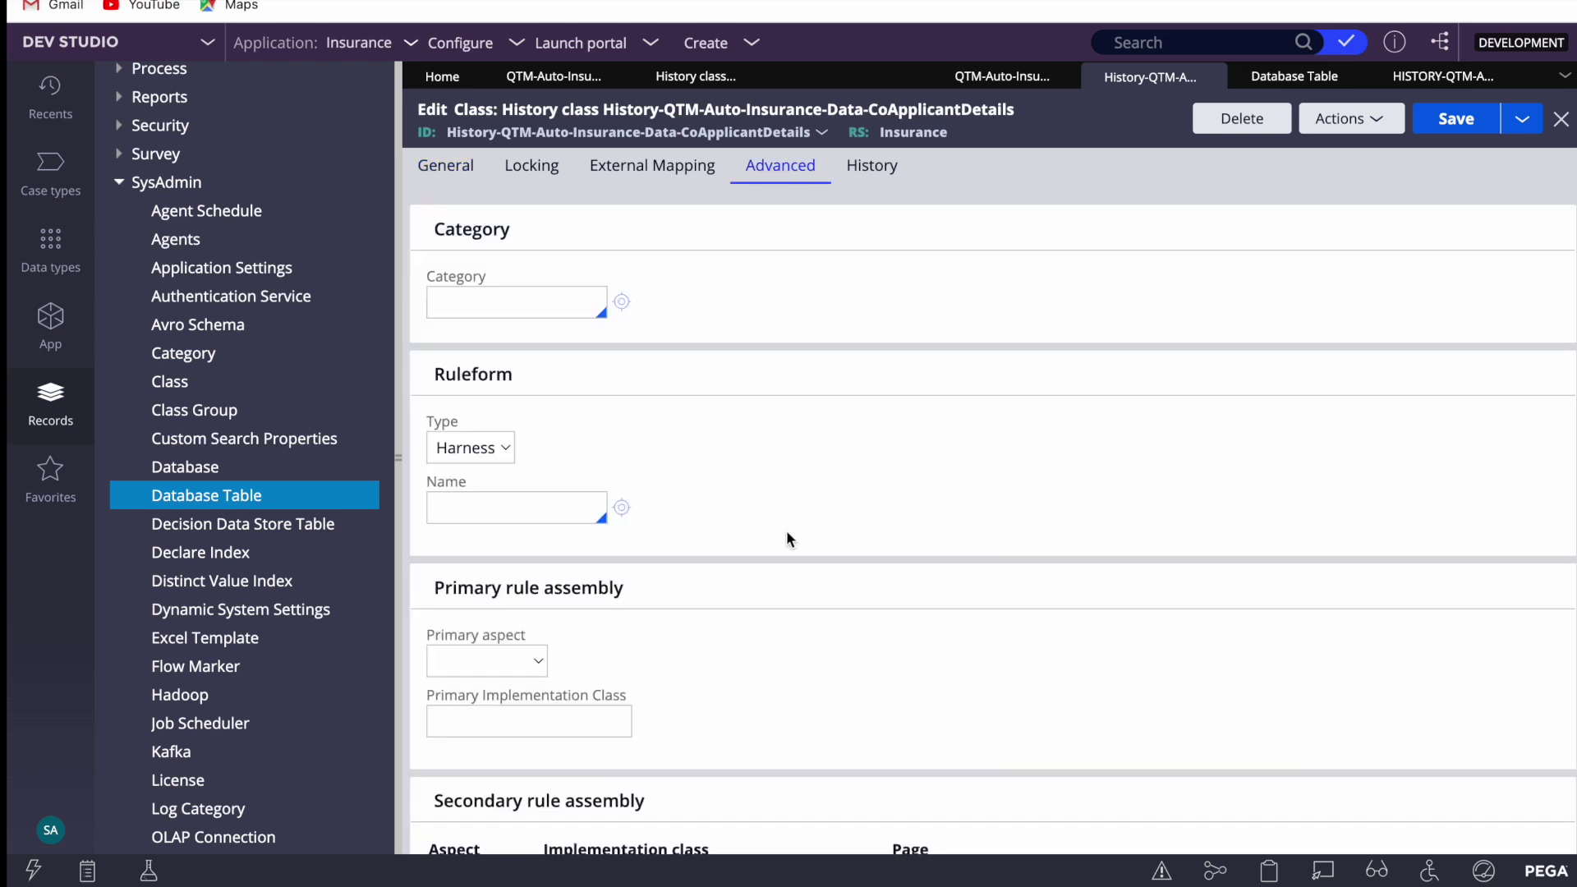
scroll(786, 530, down, 10)
scroll(901, 392, up, 10)
Return to the Co-Applicant Details class rule and highlight the Bypass History on Save heading in its advanced settings.
click(558, 78)
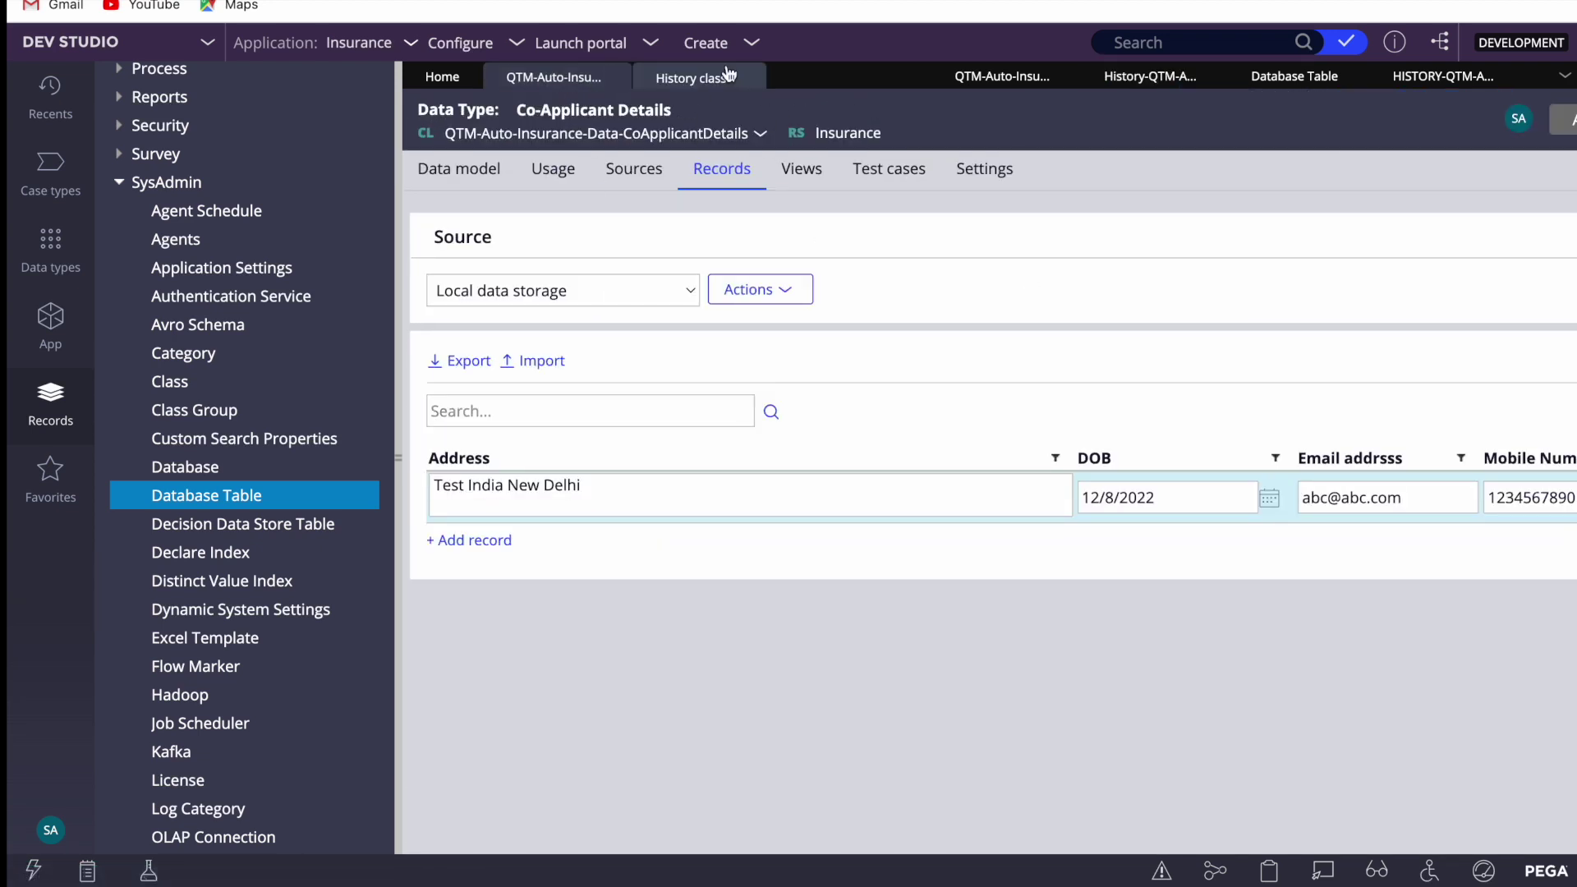
click(1004, 80)
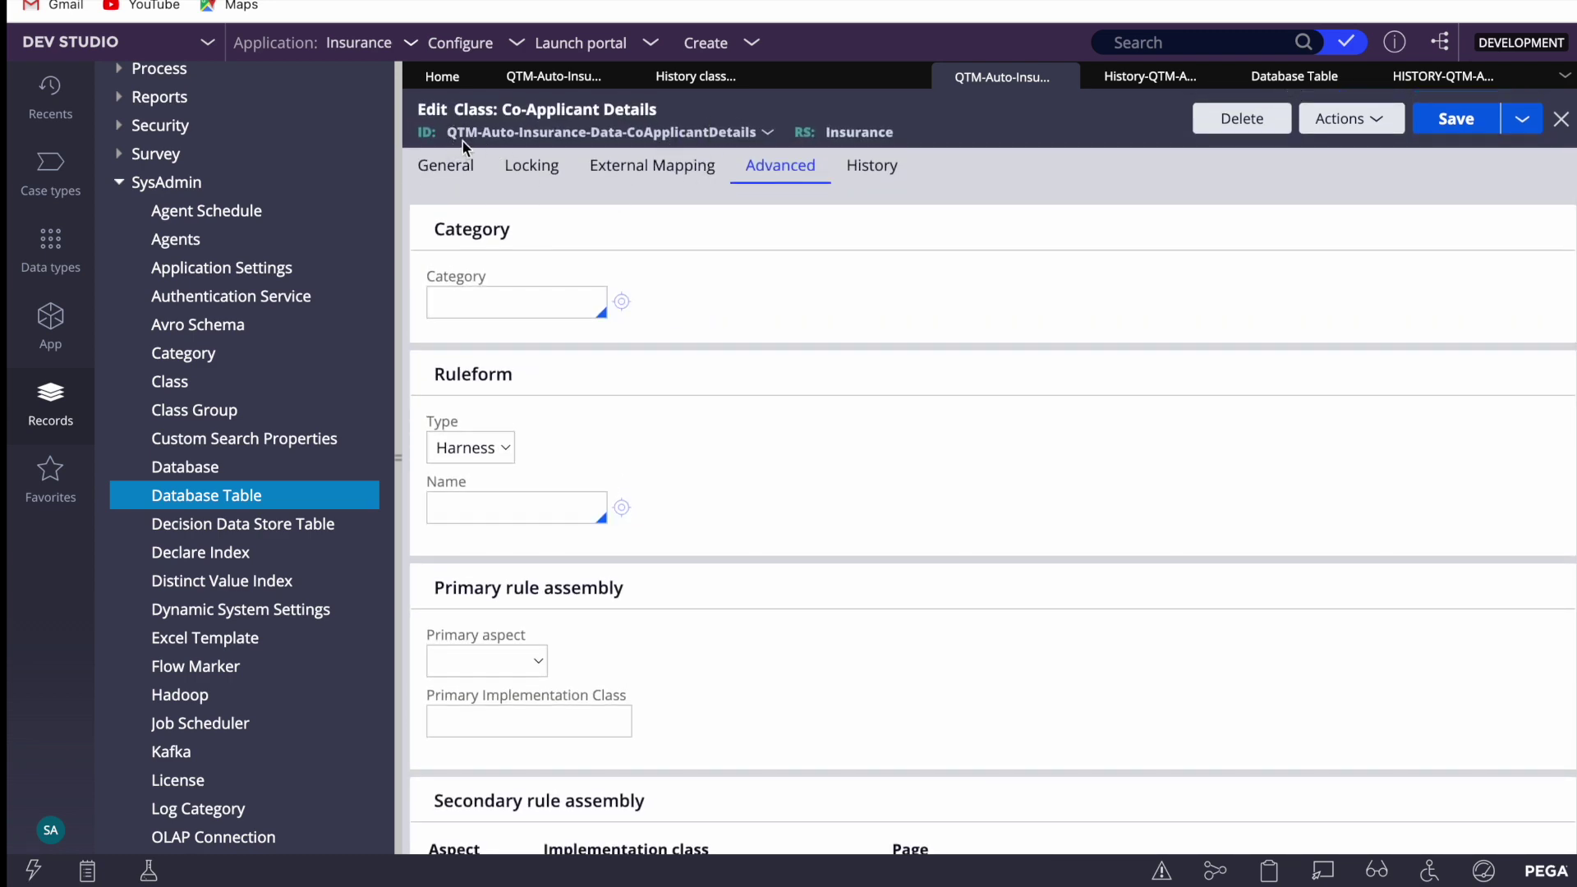
scroll(897, 358, down, 10)
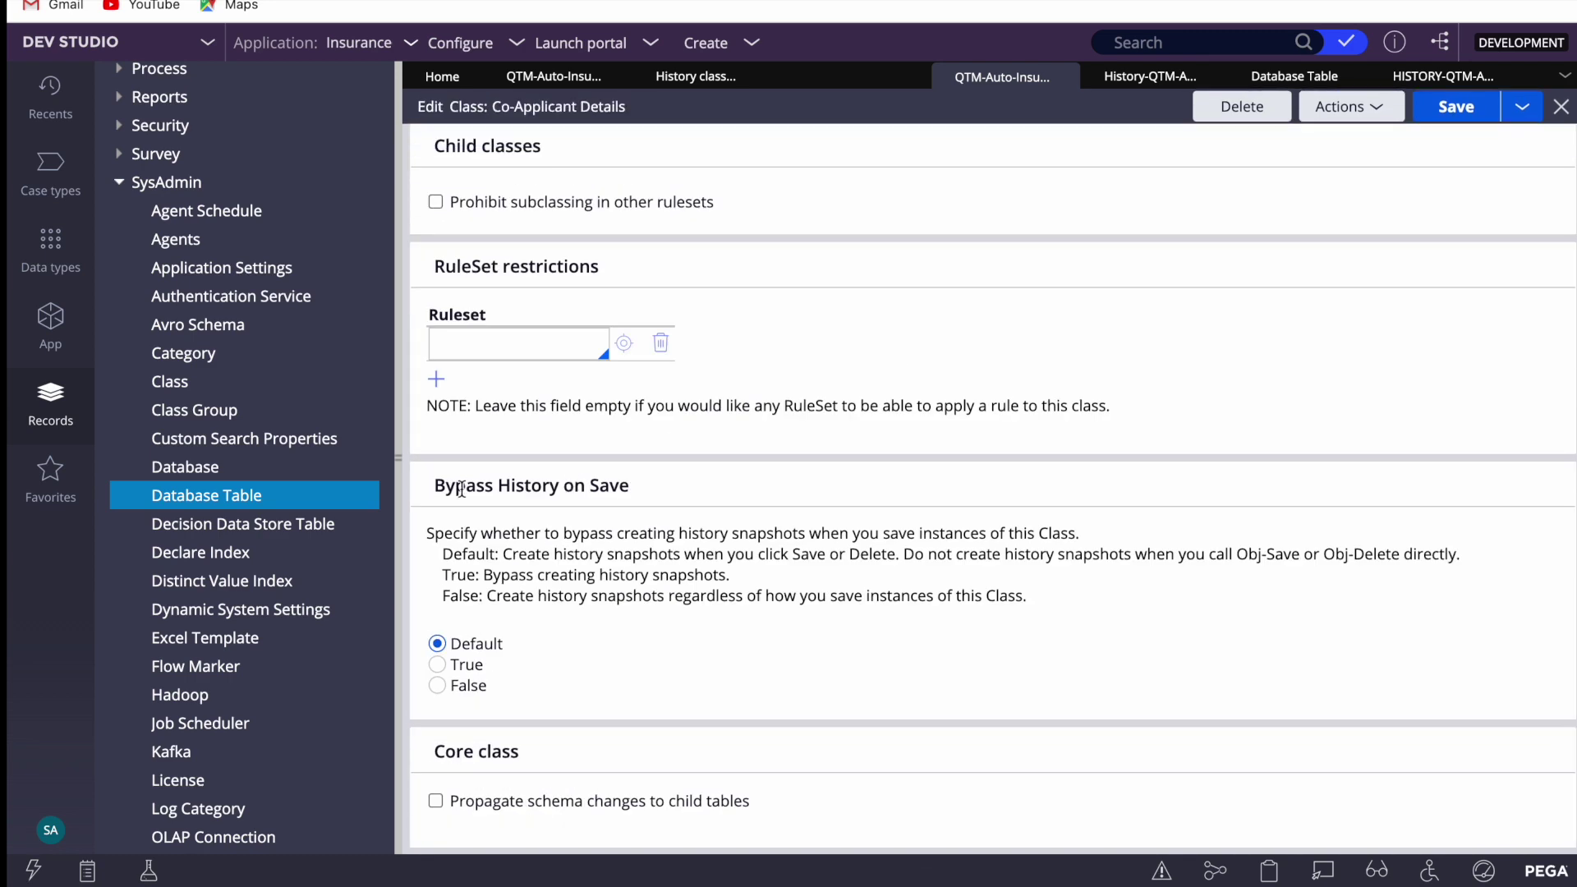
triple_click(523, 484)
click(759, 608)
scroll(759, 608, up, 10)
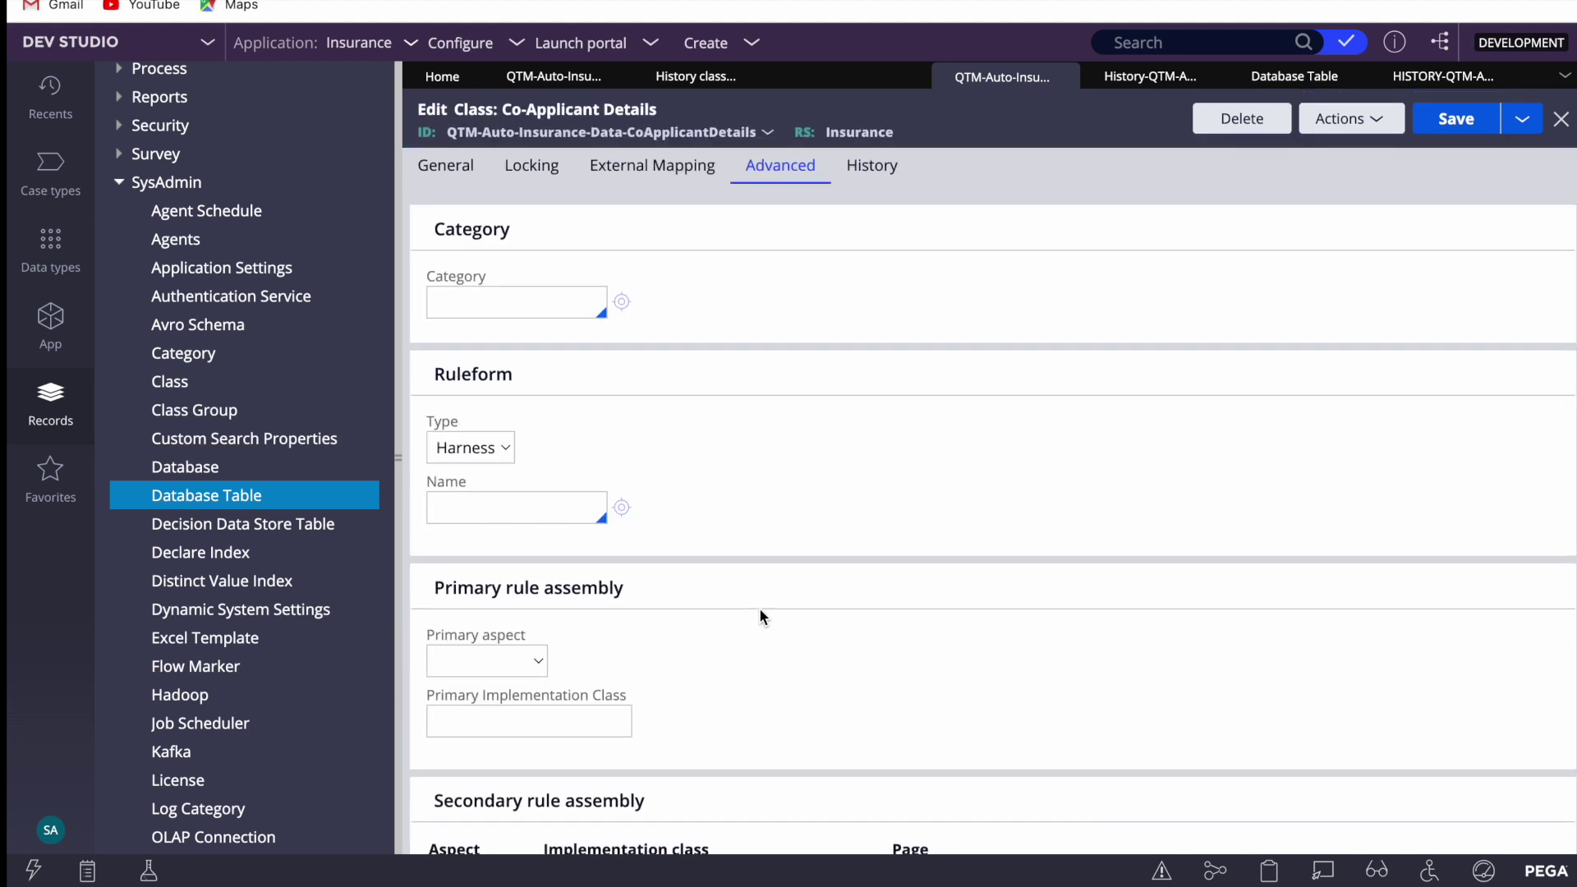